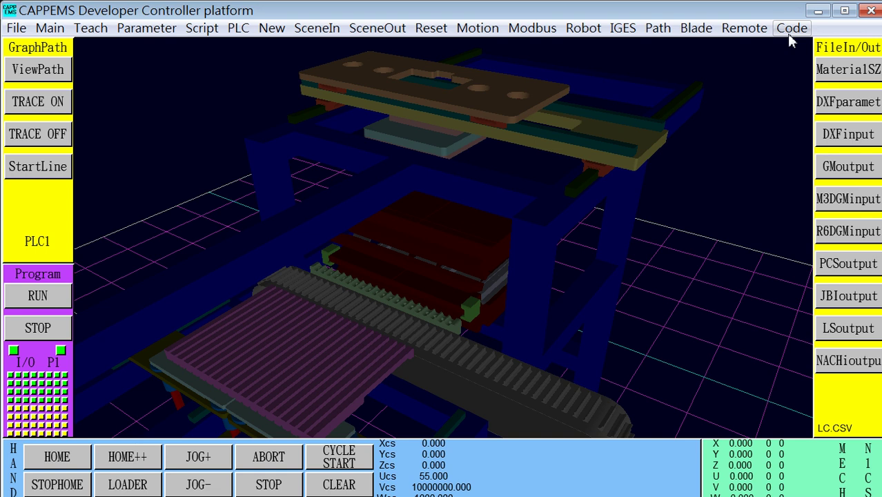
Bring up the Windows Start menu over the CAPPEMS gantry machine view
{"action": "key", "text": "super"}
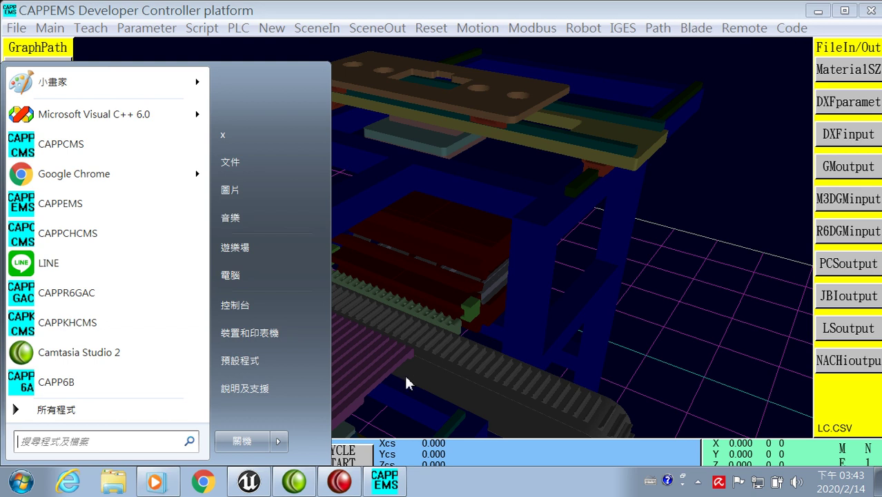
Import D:\BLOODBigs\smf.IGS through Datasmith into the Content folder with default options
{"action": "left_click", "coordinate": [248, 482]}
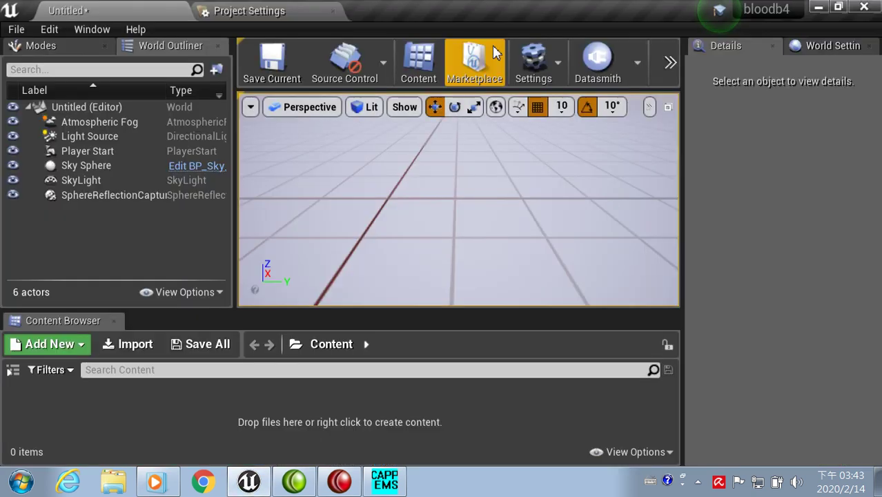
{"action": "left_click", "coordinate": [590, 75]}
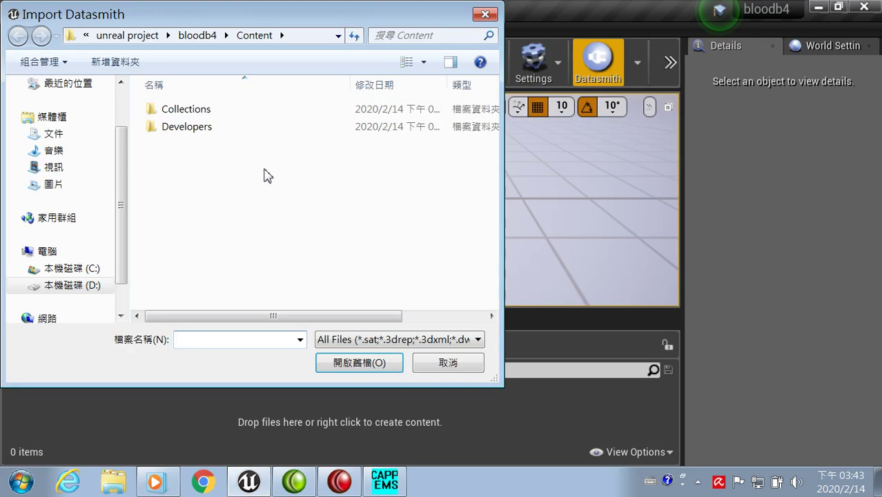
{"action": "left_click", "coordinate": [80, 290]}
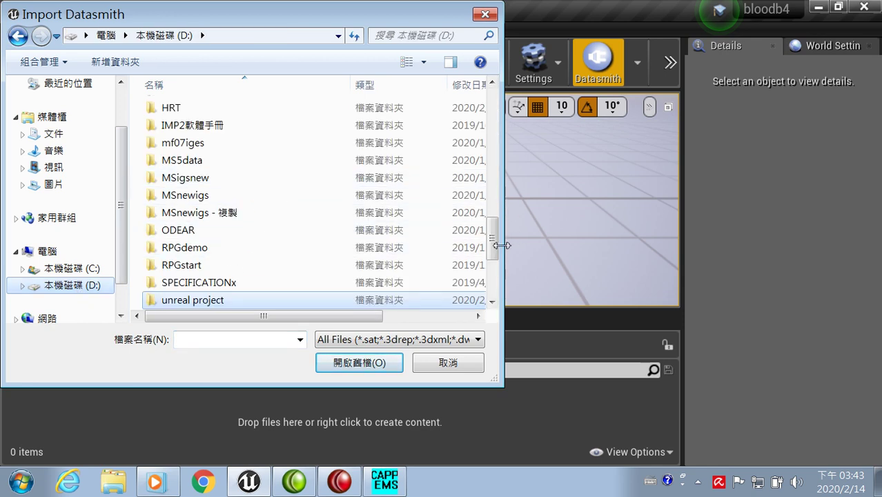
{"action": "left_click_drag", "start_coordinate": [499, 252], "coordinate": [494, 127]}
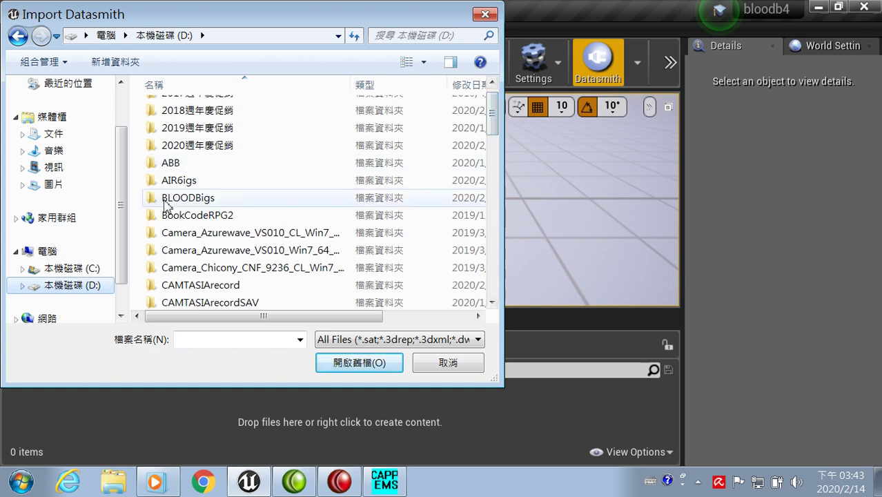
{"action": "left_click", "coordinate": [160, 198]}
{"action": "left_click", "coordinate": [359, 367]}
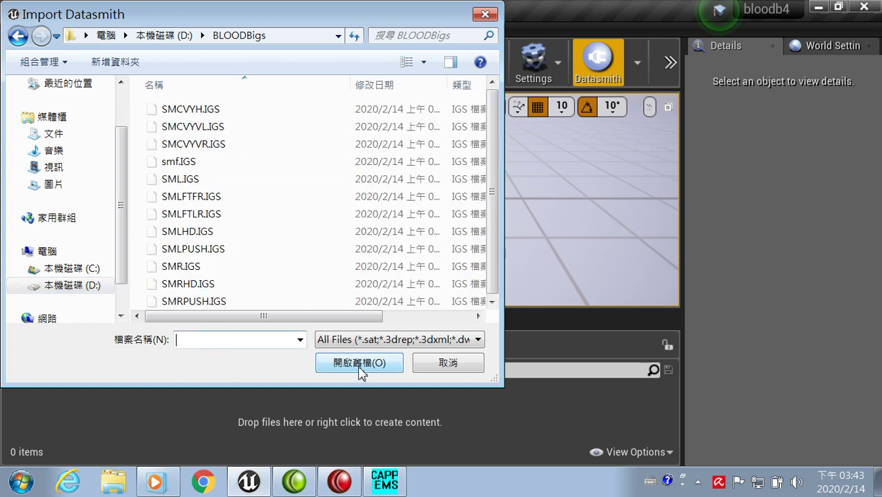
{"action": "left_click", "coordinate": [185, 165]}
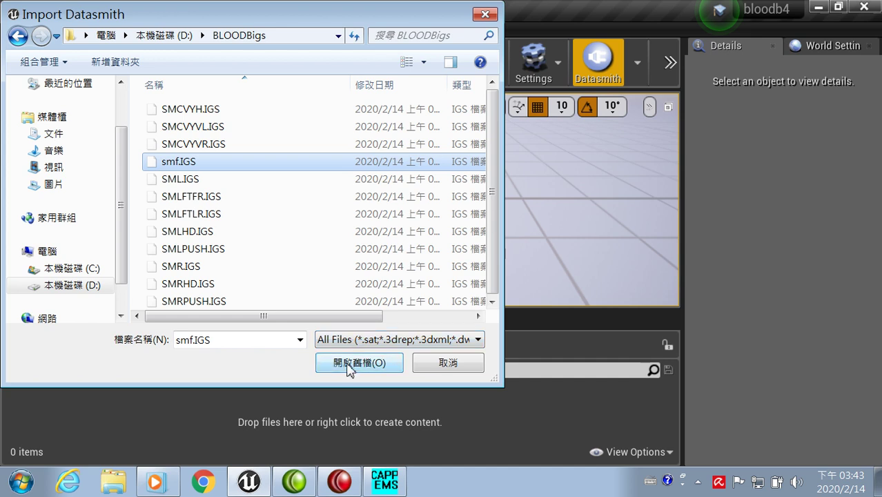
{"action": "left_click", "coordinate": [348, 368]}
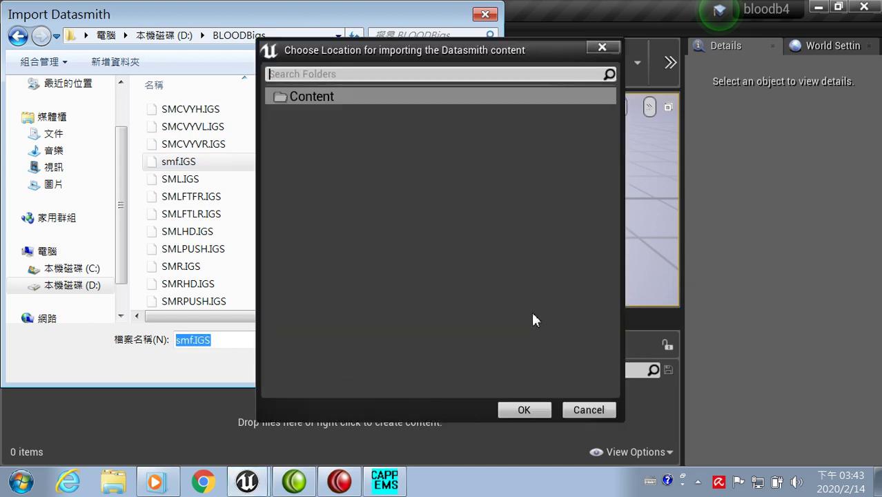
{"action": "left_click", "coordinate": [530, 409]}
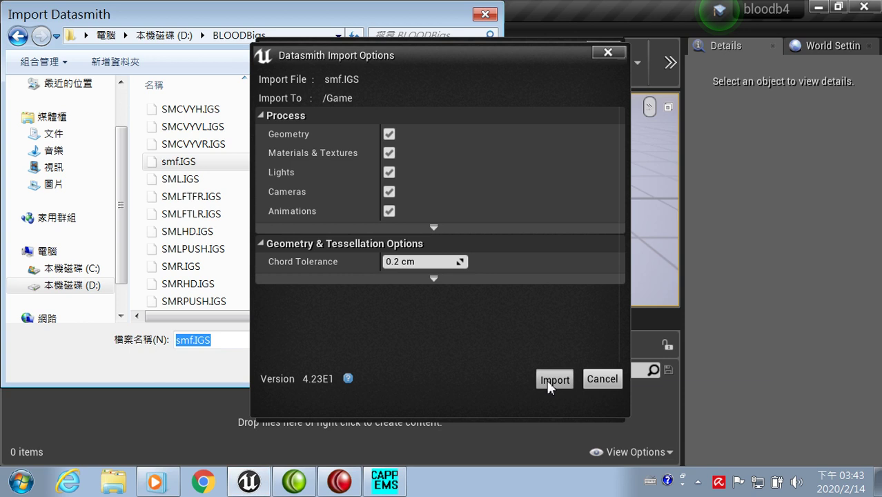
{"action": "left_click", "coordinate": [549, 386]}
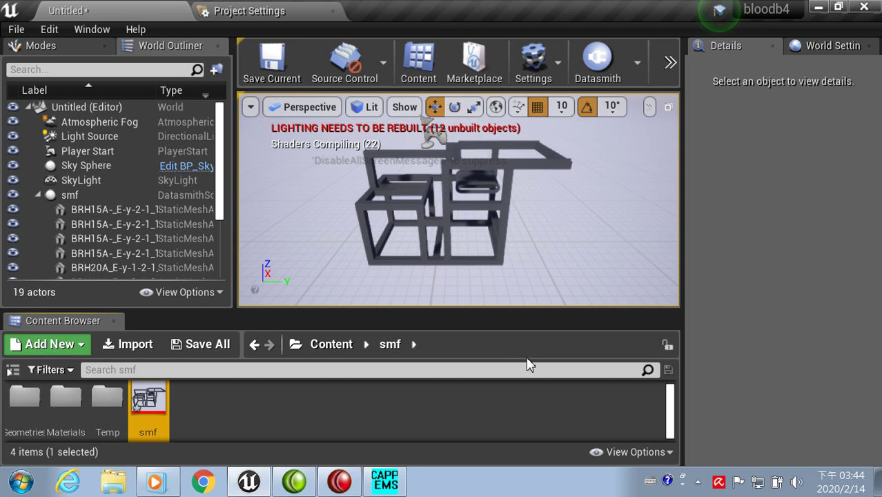
Select the smf scene and all 13 of its parts in the World Outliner
{"action": "left_click", "coordinate": [92, 198]}
{"action": "scroll", "coordinate": [149, 249], "scroll_direction": "down", "scroll_amount": 2}
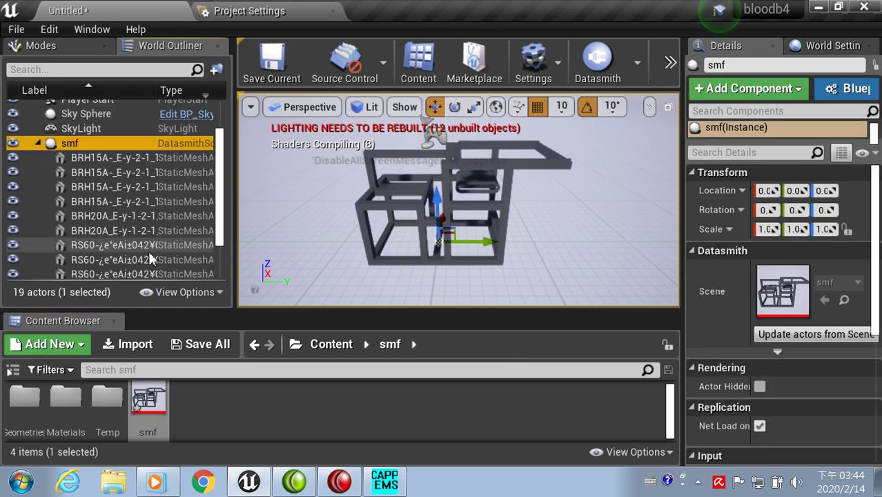
{"action": "scroll", "coordinate": [149, 258], "scroll_direction": "down", "scroll_amount": 2}
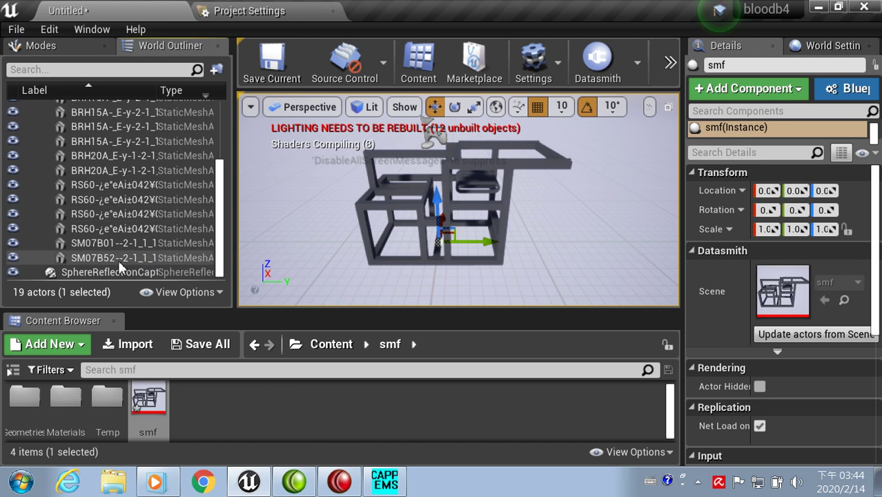
{"action": "left_click", "coordinate": [119, 257], "text": "shift"}
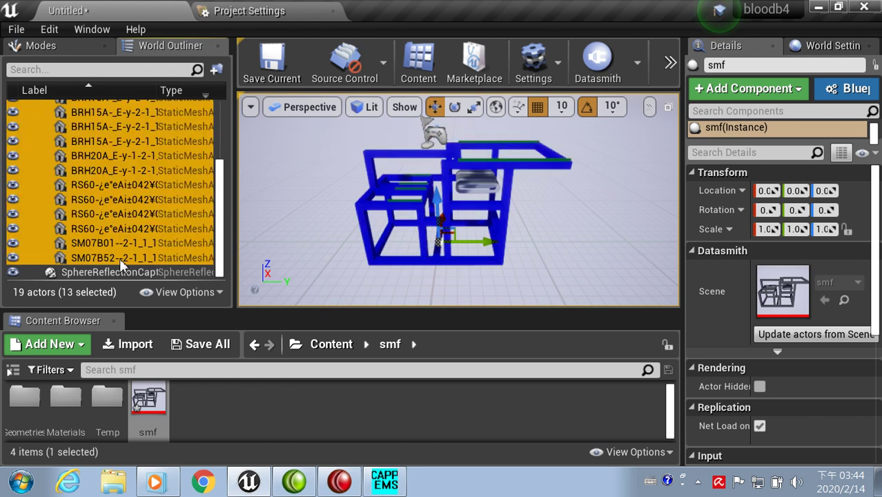
Merge the selected parts with the Merge Actors tool and save the mesh as smf
{"action": "left_click", "coordinate": [93, 33]}
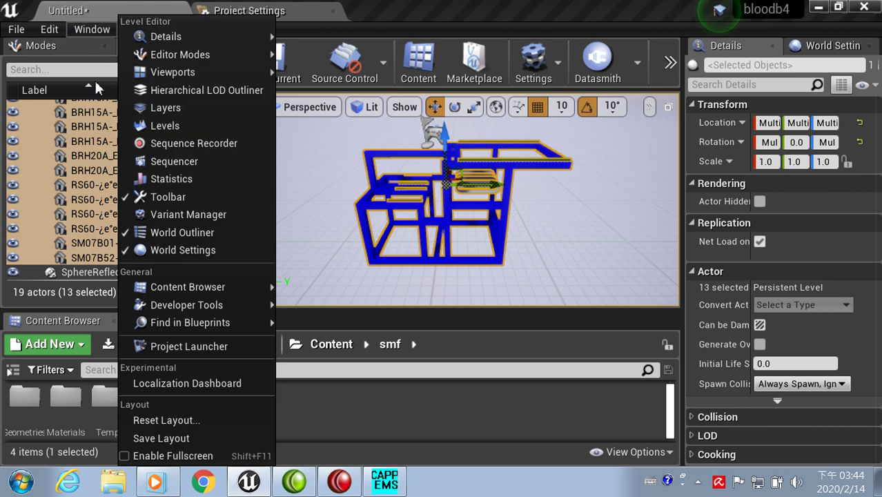
{"action": "mouse_move", "coordinate": [153, 308]}
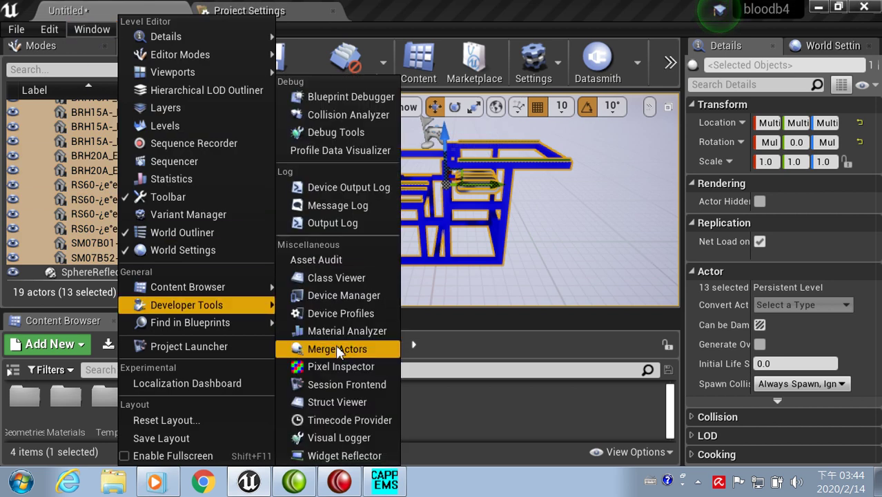
{"action": "left_click", "coordinate": [336, 348]}
{"action": "scroll", "coordinate": [491, 374], "scroll_direction": "down", "scroll_amount": 4}
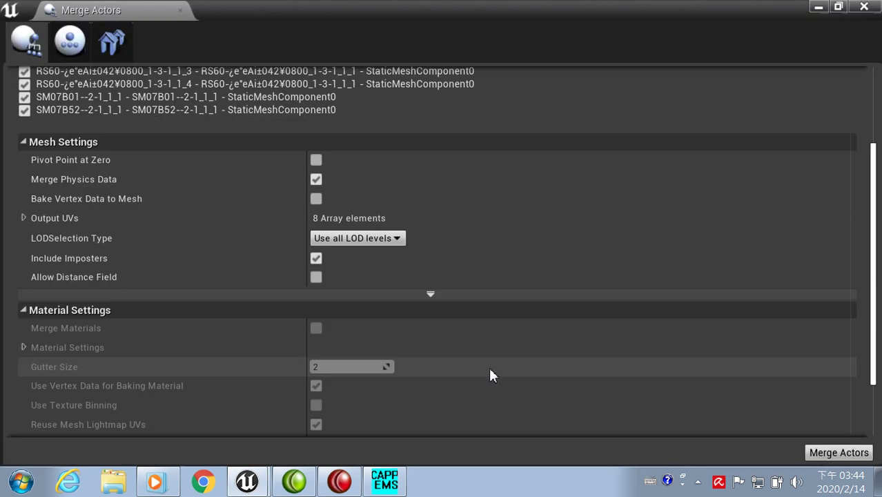
{"action": "scroll", "coordinate": [491, 374], "scroll_direction": "down", "scroll_amount": 3}
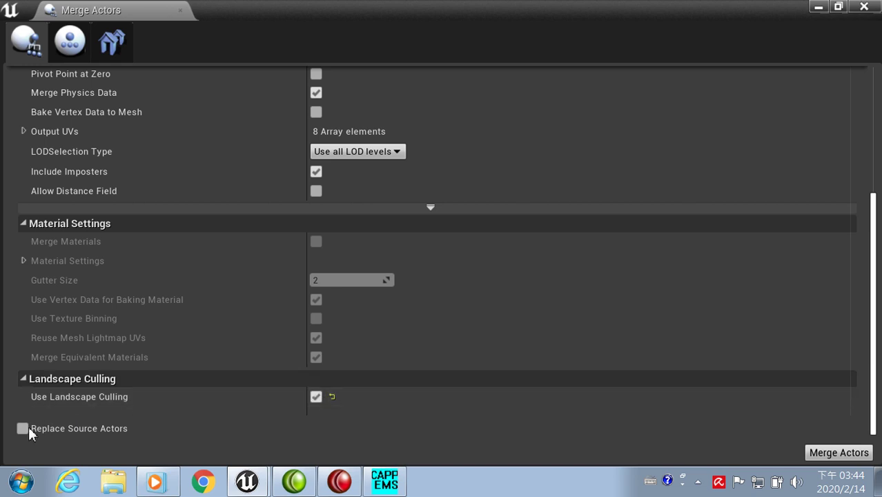
{"action": "left_click", "coordinate": [826, 455]}
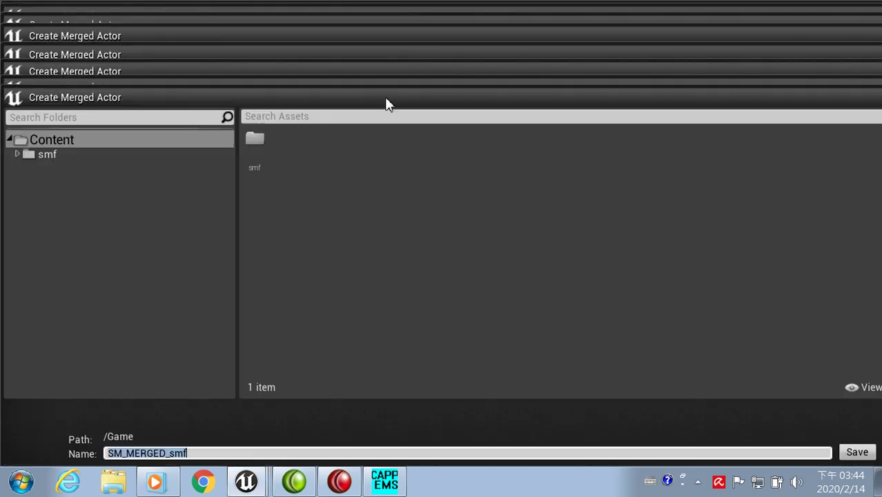
{"action": "left_click_drag", "start_coordinate": [405, 6], "coordinate": [386, 19]}
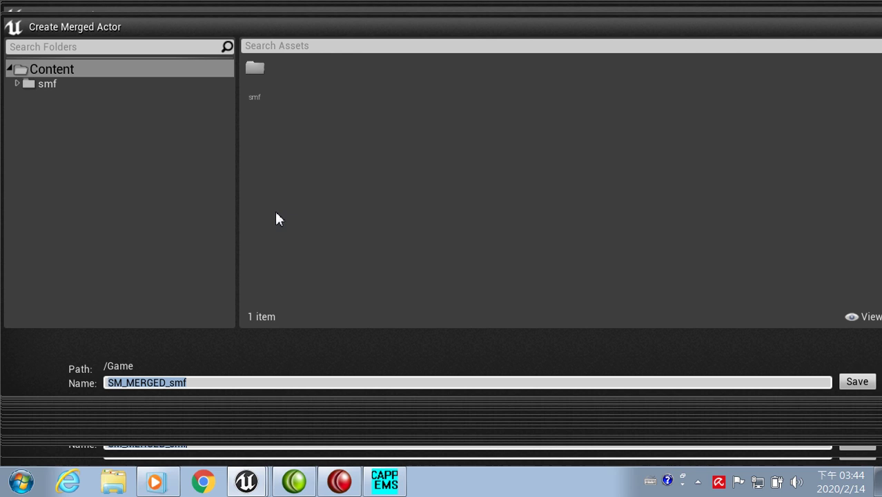
{"action": "left_click", "coordinate": [173, 385]}
{"action": "key", "text": "BackSpace"}
{"action": "key", "text": "BackSpace"}
{"action": "key", "text": "BackSpace"}
{"action": "key", "text": "BackSpace"}
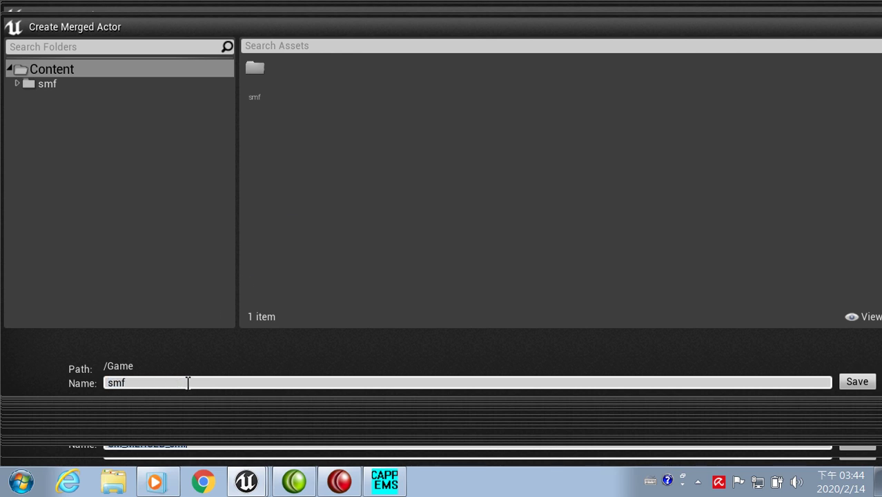
{"action": "left_click", "coordinate": [855, 383]}
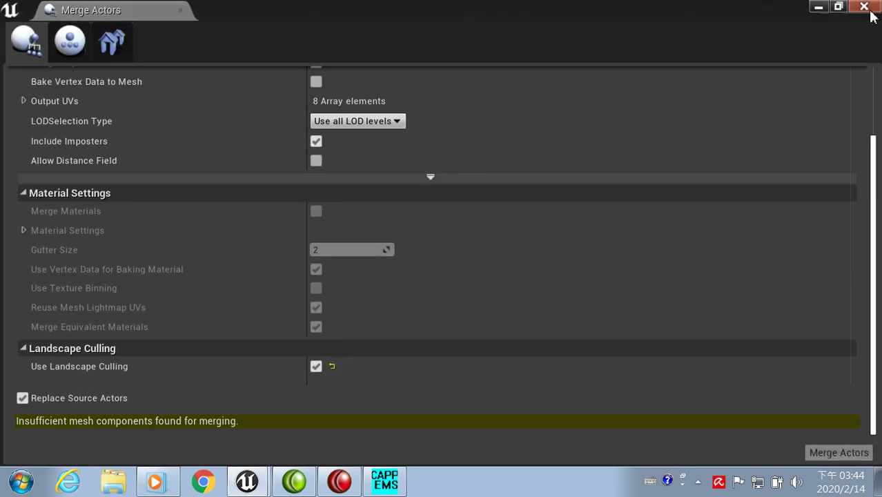
{"action": "left_click", "coordinate": [870, 8]}
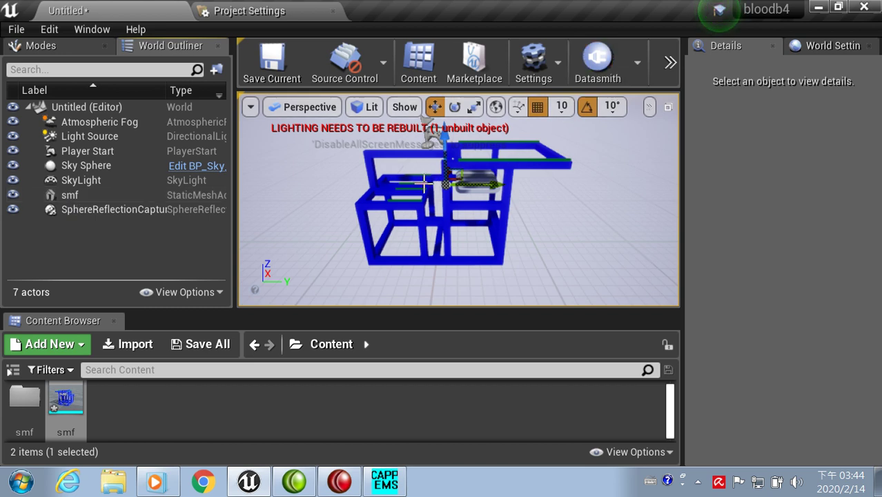
Zoom into the viewport and bring up the Datasmith import browser on BLOODBigs
{"action": "scroll", "coordinate": [424, 181], "scroll_direction": "up", "scroll_amount": 3}
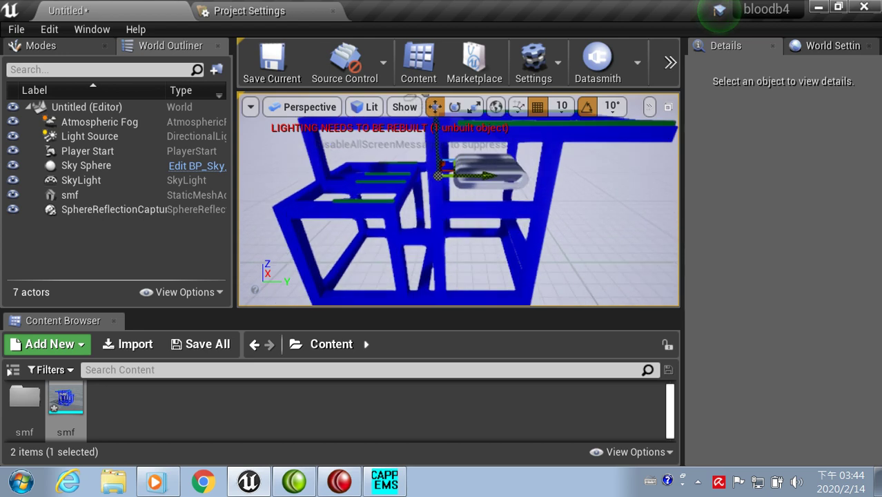
{"action": "scroll", "coordinate": [424, 188], "scroll_direction": "up", "scroll_amount": 1}
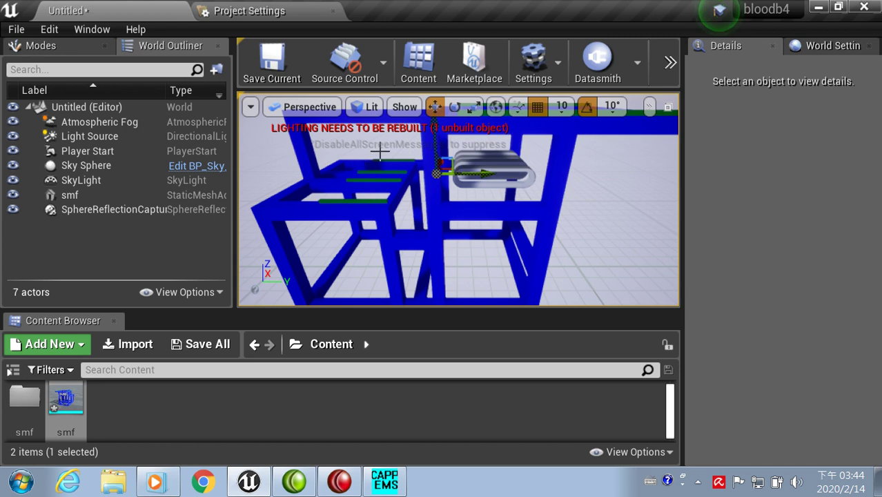
{"action": "left_click", "coordinate": [580, 75]}
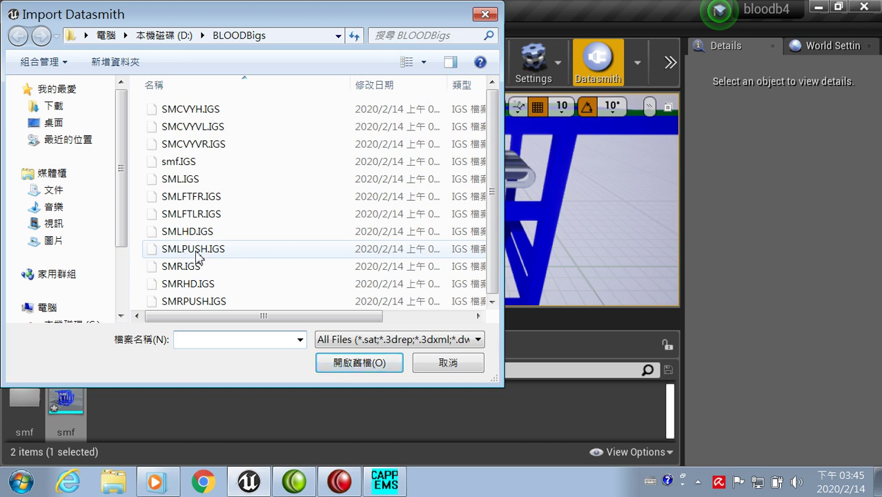
Import SMLPUSH.IGS via Datasmith with default options and select its scene actor
{"action": "left_click", "coordinate": [193, 249]}
{"action": "left_click", "coordinate": [345, 364]}
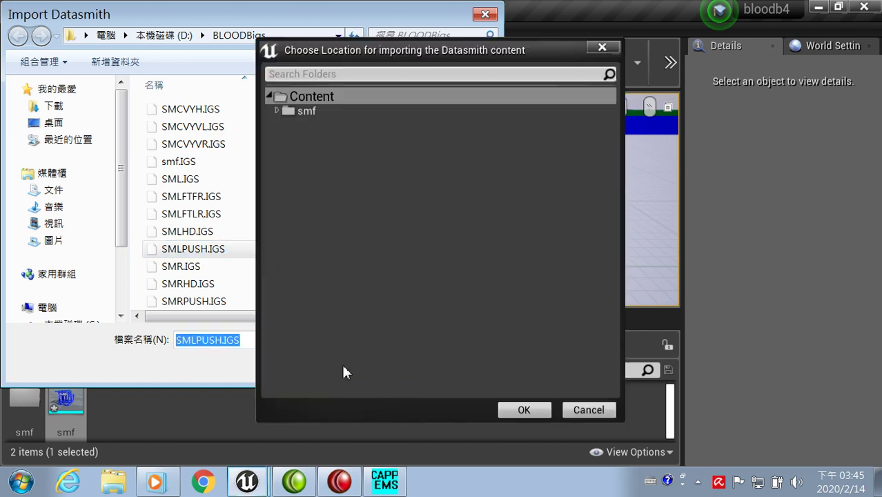
{"action": "left_click", "coordinate": [523, 408]}
{"action": "left_click", "coordinate": [550, 380]}
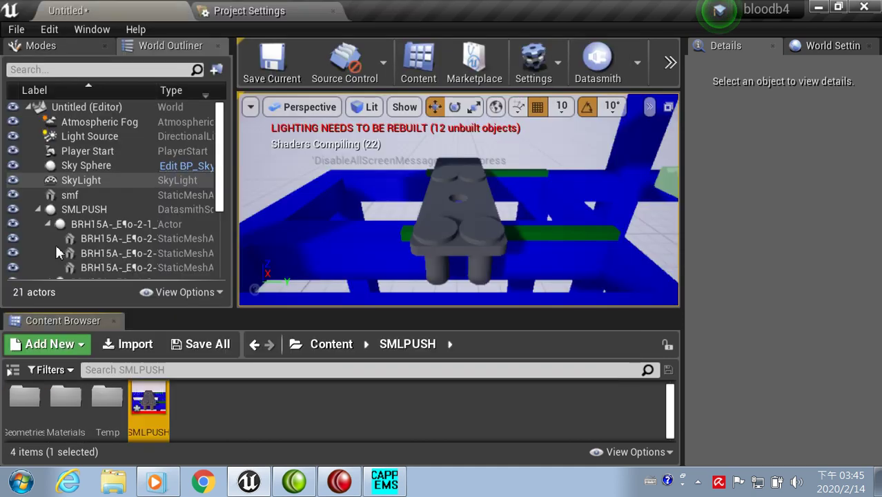
{"action": "left_click", "coordinate": [100, 207]}
{"action": "scroll", "coordinate": [99, 207], "scroll_direction": "down", "scroll_amount": 5}
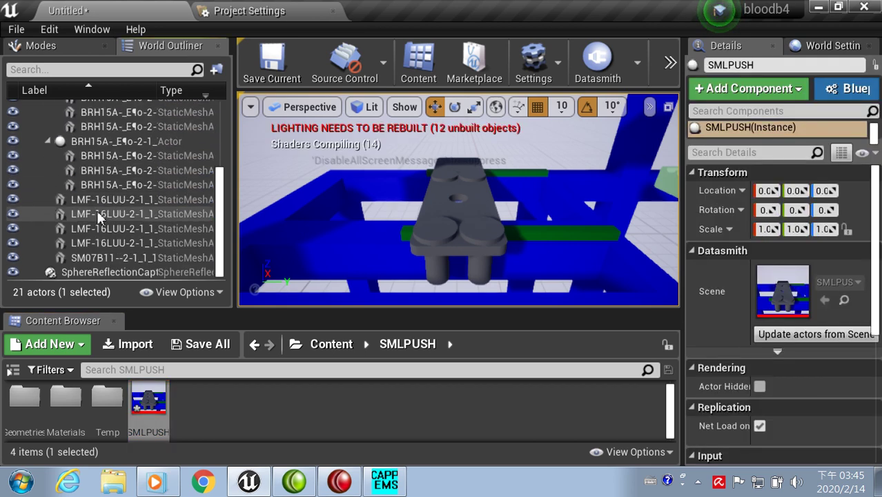
Merge all 14 SMLPUSH parts into one static mesh saved as SMLPUSH
{"action": "left_click", "coordinate": [95, 257], "text": "shift"}
{"action": "left_click", "coordinate": [90, 28]}
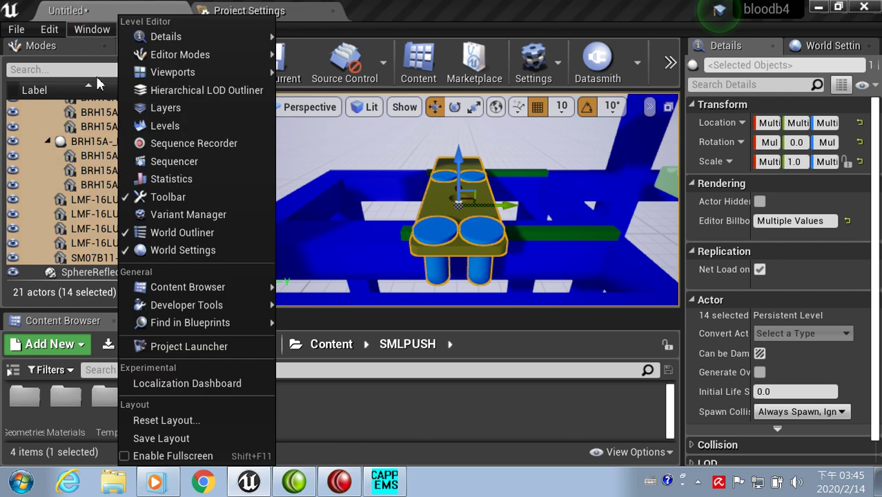
{"action": "mouse_move", "coordinate": [263, 308]}
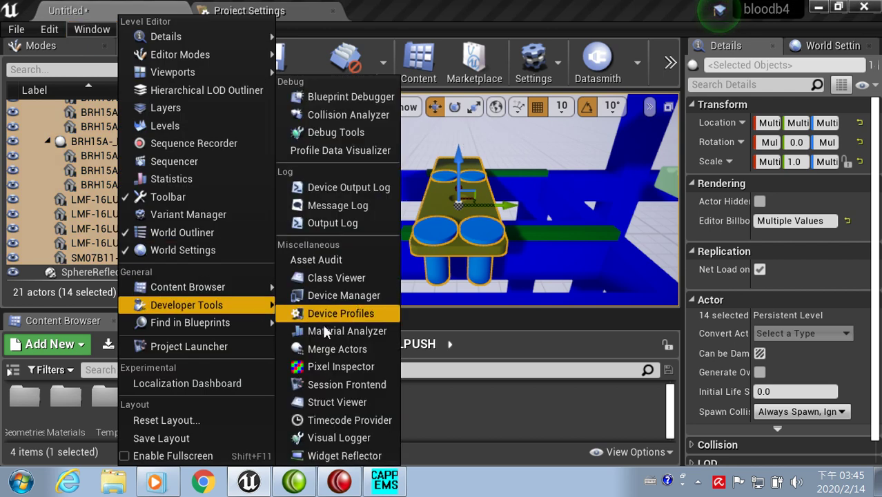
{"action": "left_click", "coordinate": [314, 349]}
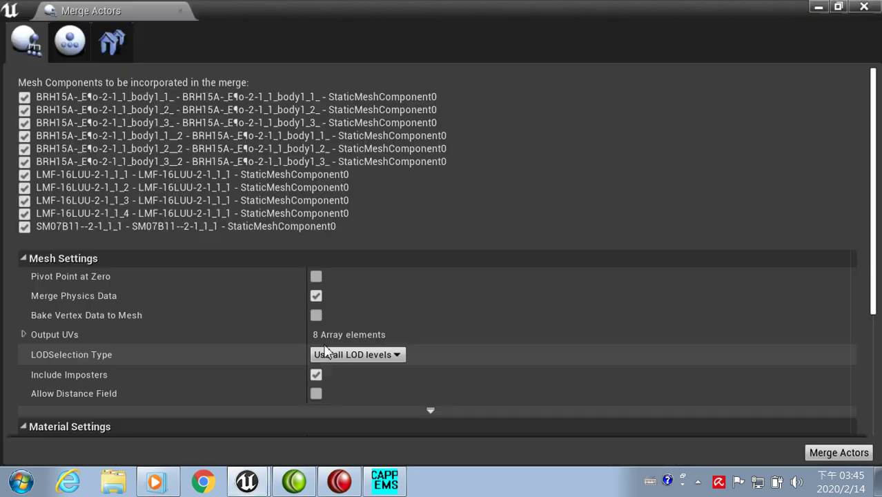
{"action": "left_click", "coordinate": [837, 452]}
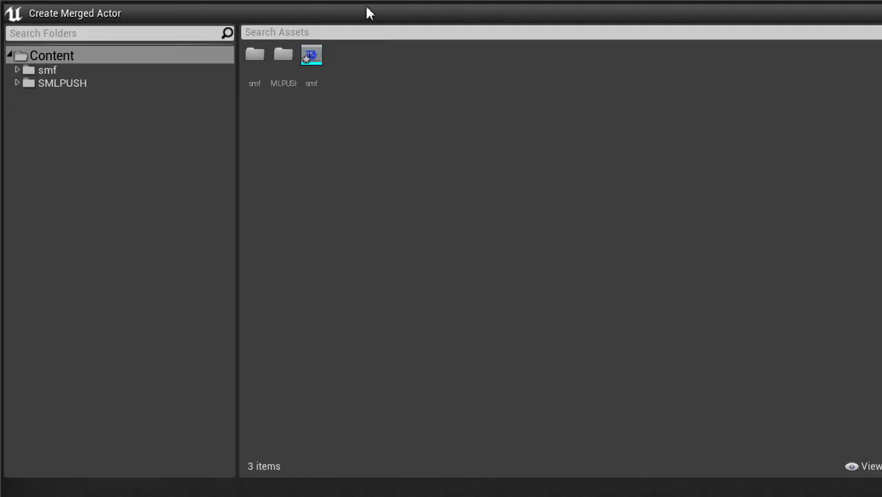
{"action": "mouse_move", "coordinate": [366, 19]}
{"action": "left_mouse_down"}
{"action": "mouse_move", "coordinate": [370, 118]}
{"action": "mouse_move", "coordinate": [366, 25]}
{"action": "left_mouse_up"}
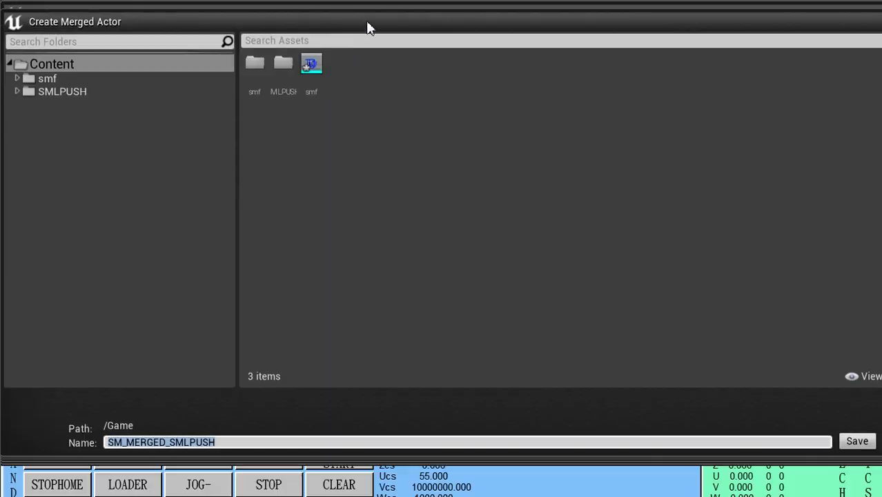
{"action": "left_click", "coordinate": [171, 443]}
{"action": "key", "text": "BackSpace"}
{"action": "key", "text": "BackSpace"}
{"action": "key", "text": "BackSpace"}
{"action": "key", "text": "BackSpace"}
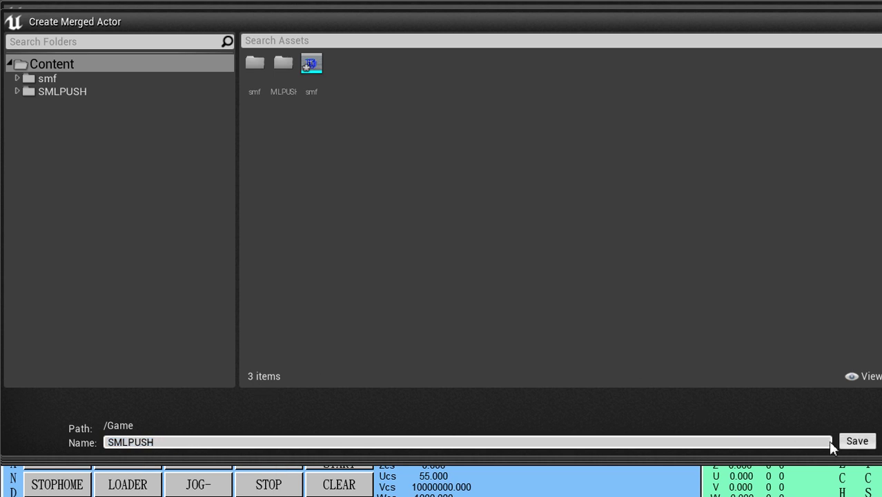
{"action": "left_click", "coordinate": [856, 441]}
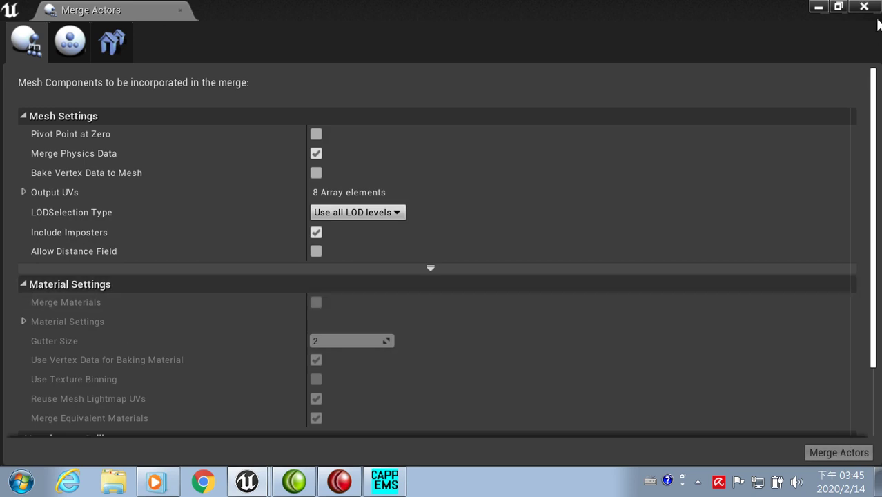
{"action": "left_click", "coordinate": [864, 7]}
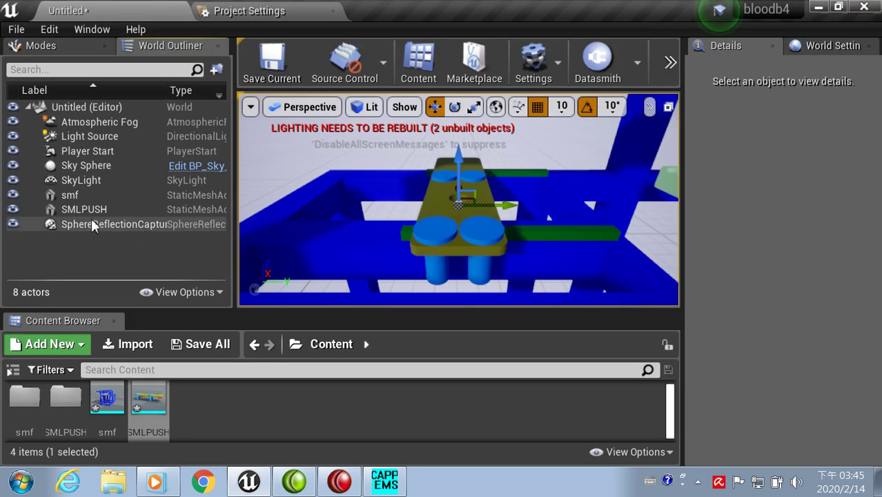
Attach SMLPUSH under smf in the World Outliner and start another Datasmith import
{"action": "left_click", "coordinate": [78, 213]}
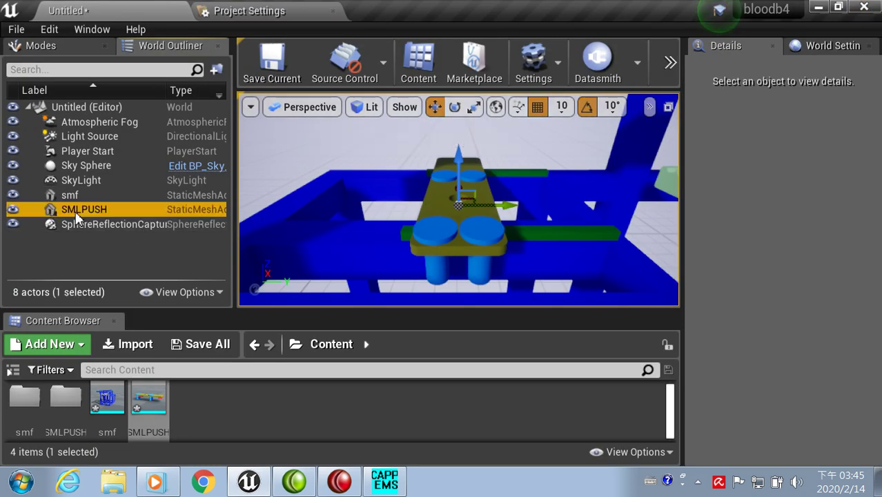
{"action": "left_click_drag", "start_coordinate": [74, 199], "coordinate": [71, 197]}
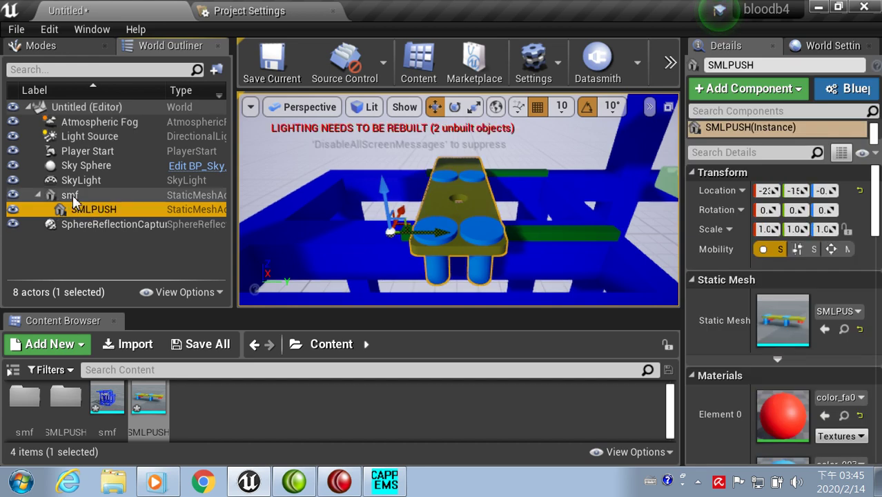
{"action": "left_click", "coordinate": [596, 66]}
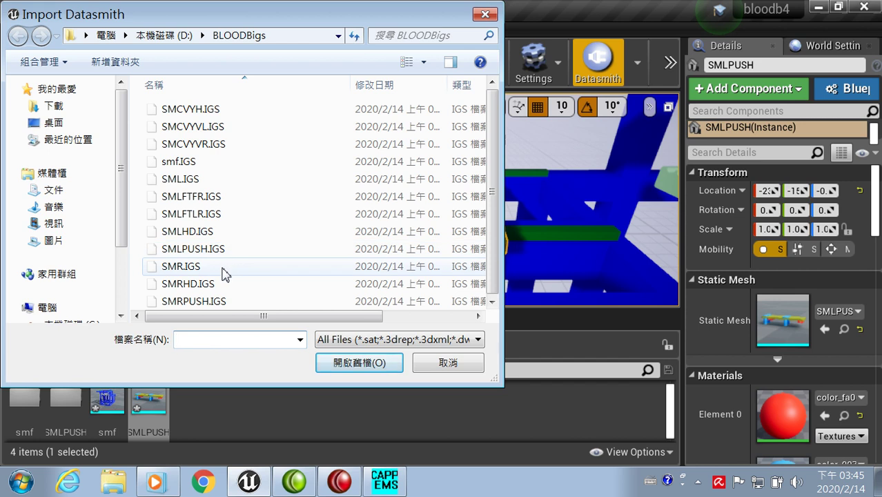
Import SMRPUSH.IGS via Datasmith into the Content folder with default options
{"action": "left_click", "coordinate": [183, 303]}
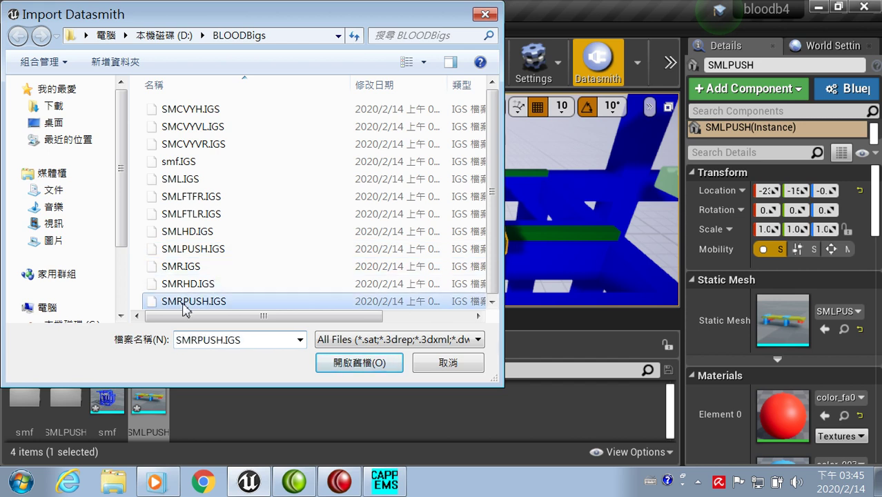
{"action": "left_click", "coordinate": [357, 363]}
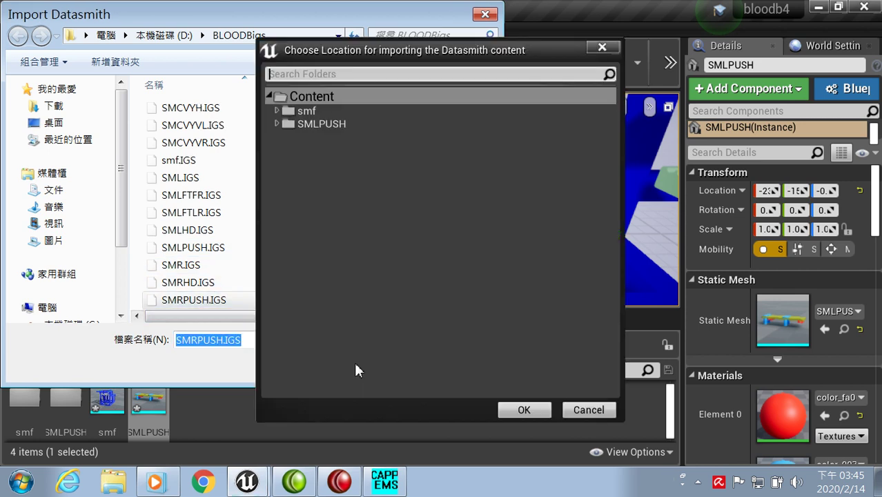
{"action": "left_click", "coordinate": [514, 412]}
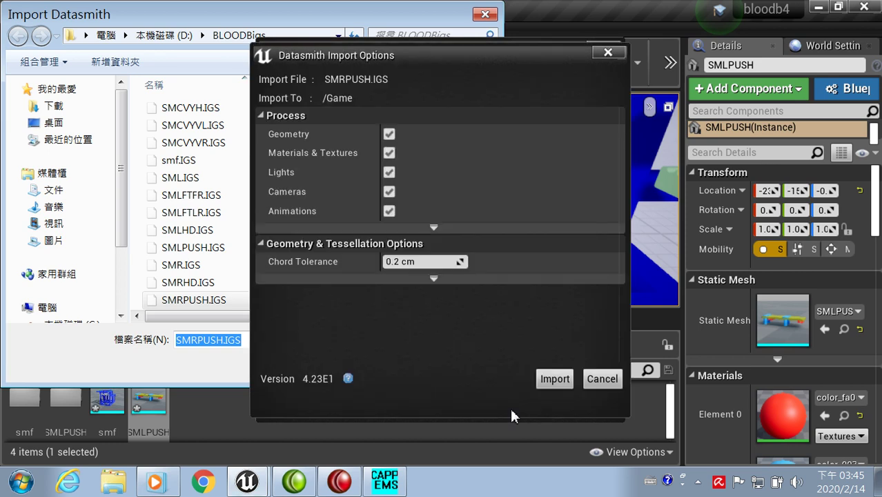
{"action": "left_click", "coordinate": [562, 380]}
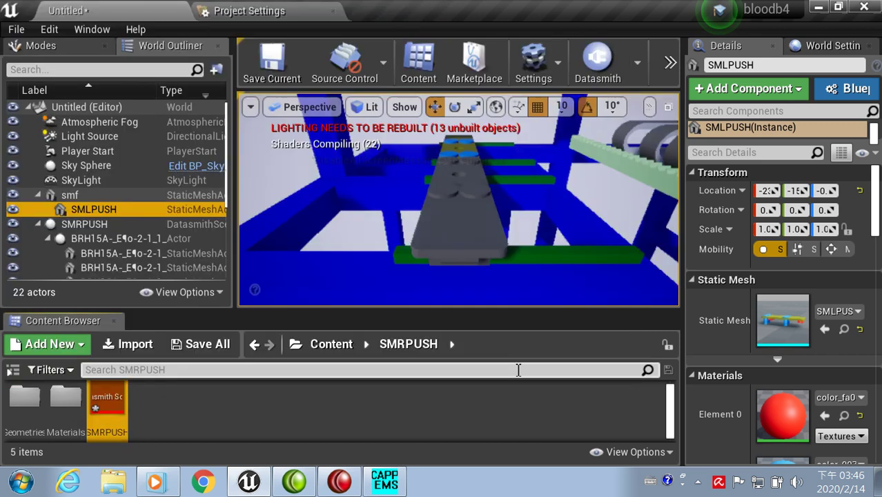
Select the SMRPUSH scene together with all its parts in the World Outliner
{"action": "left_click", "coordinate": [95, 225]}
{"action": "scroll", "coordinate": [97, 238], "scroll_direction": "down", "scroll_amount": 3}
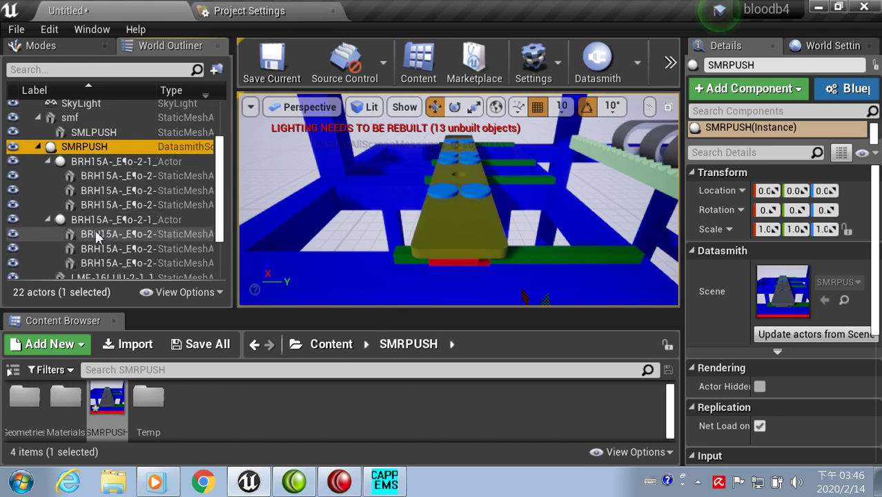
{"action": "scroll", "coordinate": [96, 232], "scroll_direction": "down", "scroll_amount": 2}
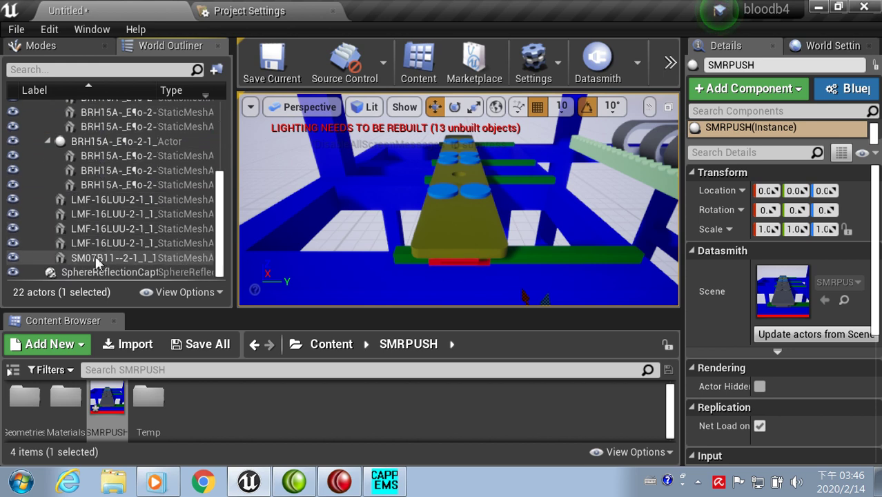
{"action": "left_click", "coordinate": [95, 257], "text": "shift"}
{"action": "scroll", "coordinate": [102, 249], "scroll_direction": "up", "scroll_amount": 2}
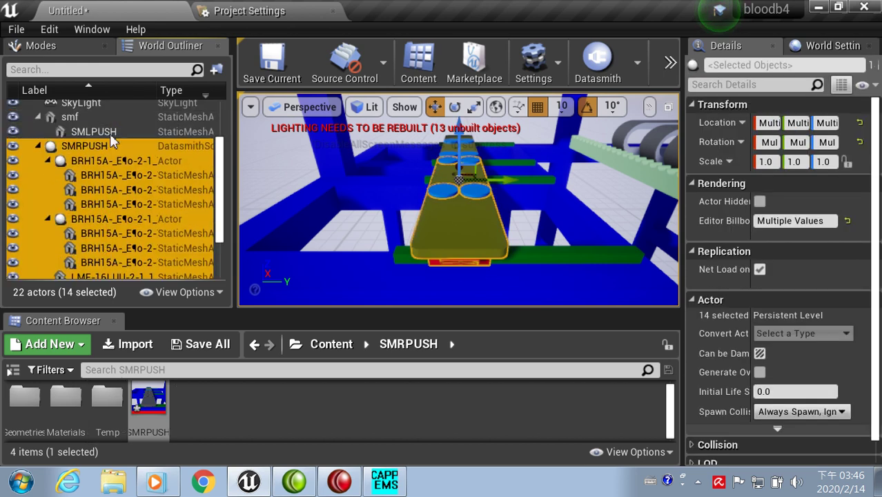
Merge the selected parts with Merge Actors and save the mesh as SMRPUSH
{"action": "left_click", "coordinate": [91, 29]}
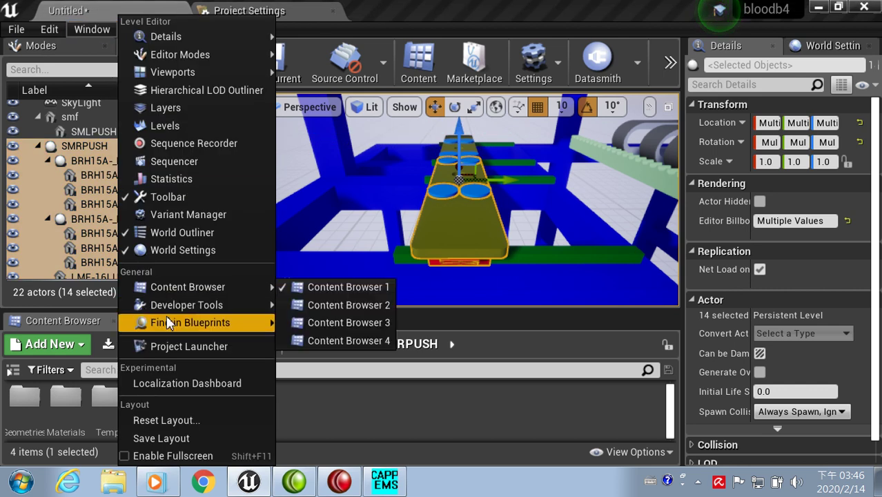
{"action": "mouse_move", "coordinate": [221, 310]}
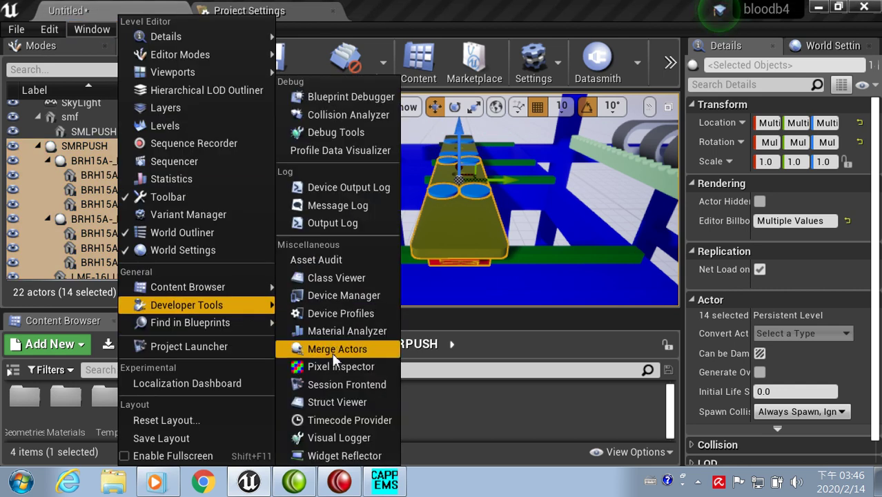
{"action": "left_click", "coordinate": [337, 349]}
{"action": "left_click", "coordinate": [833, 453]}
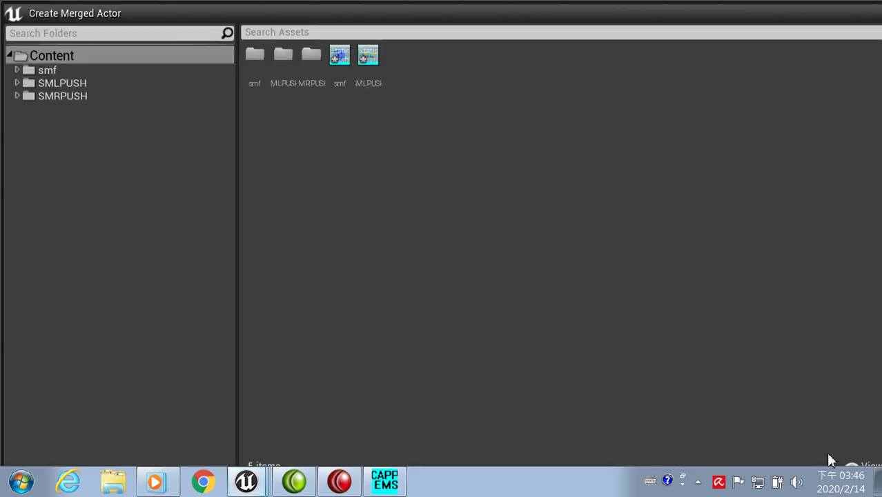
{"action": "mouse_move", "coordinate": [360, 4]}
{"action": "left_mouse_down"}
{"action": "mouse_move", "coordinate": [360, 121]}
{"action": "mouse_move", "coordinate": [360, 6]}
{"action": "left_mouse_up"}
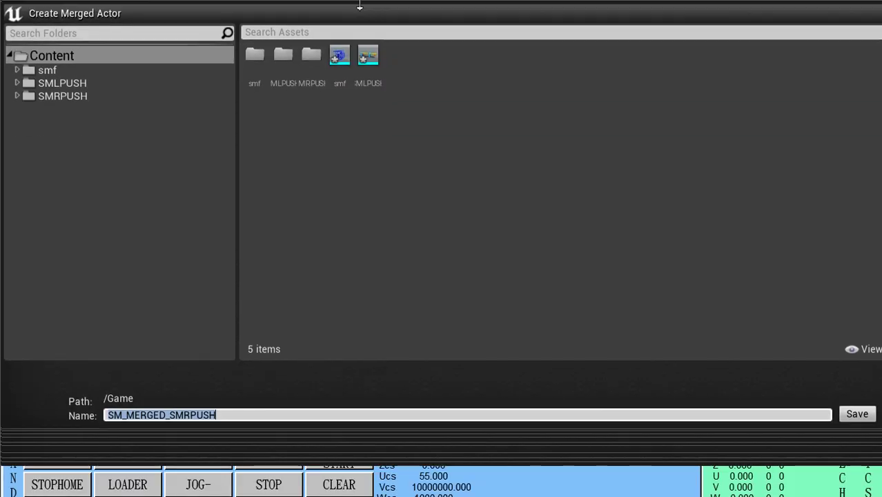
{"action": "left_click", "coordinate": [171, 416]}
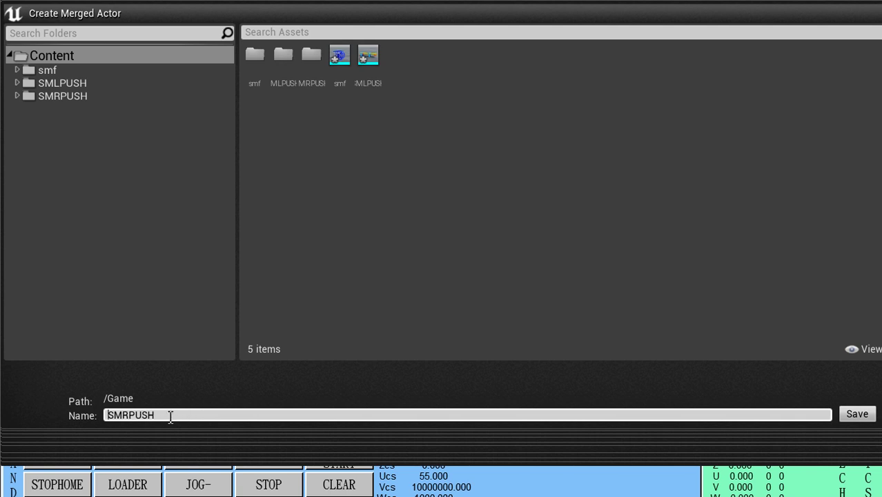
{"action": "left_click", "coordinate": [859, 414]}
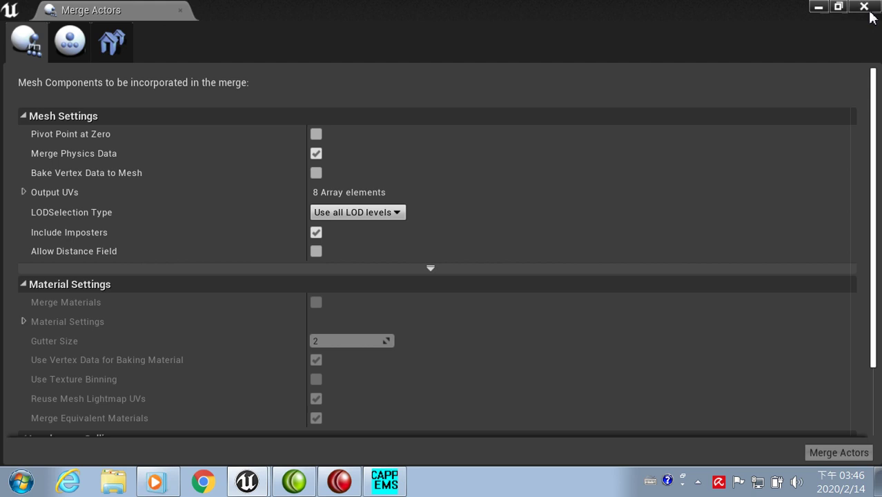
{"action": "left_click", "coordinate": [863, 8]}
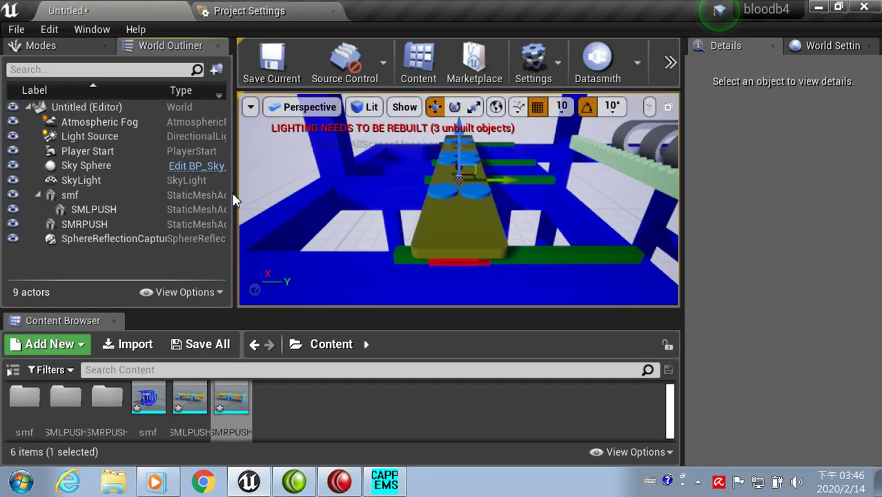
Drag the SMRPUSH mesh onto smf in the World Outliner to parent it
{"action": "left_click", "coordinate": [85, 226]}
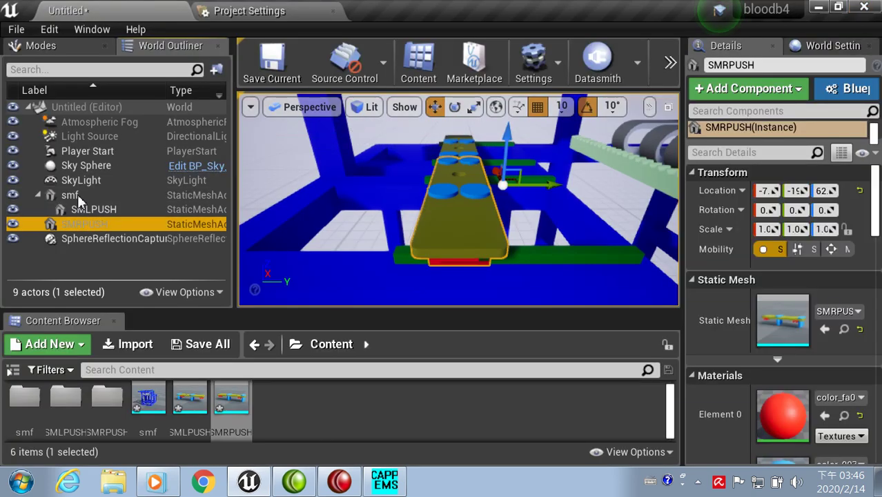
{"action": "left_click_drag", "start_coordinate": [77, 194], "coordinate": [77, 194]}
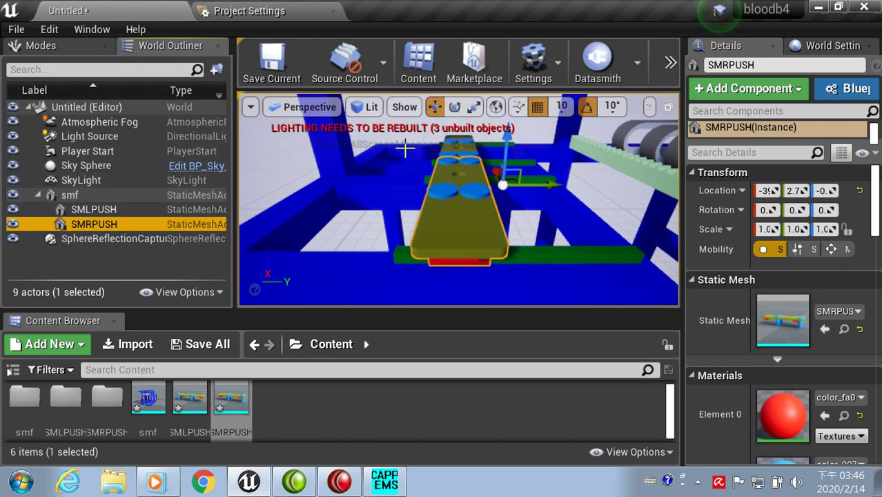
Import SML.IGS via Datasmith into the Content folder with default options
{"action": "left_click", "coordinate": [595, 68]}
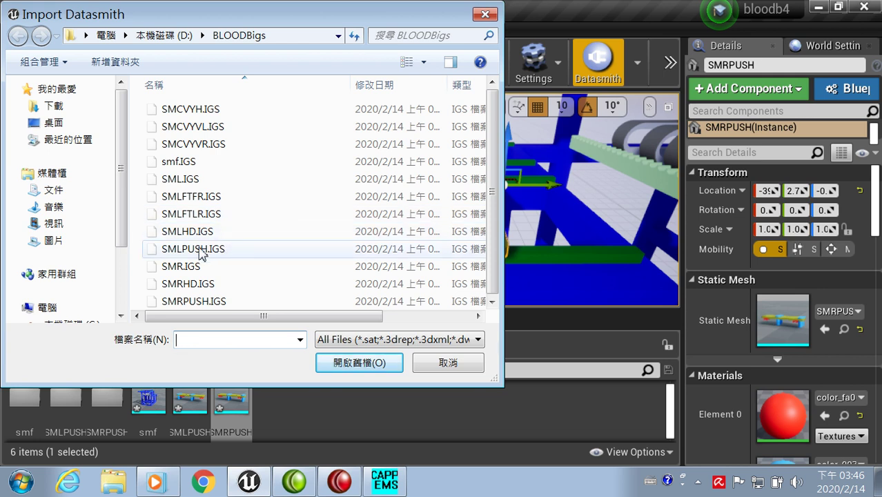
{"action": "left_click", "coordinate": [187, 181]}
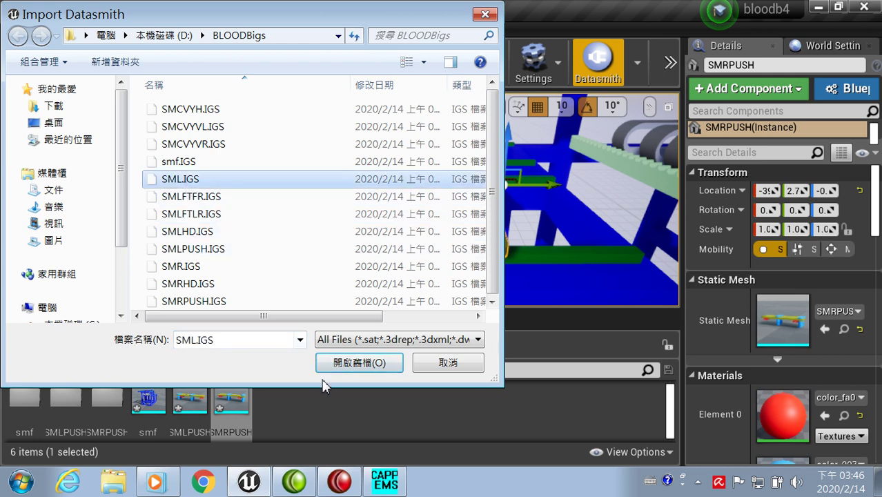
{"action": "left_click", "coordinate": [352, 370]}
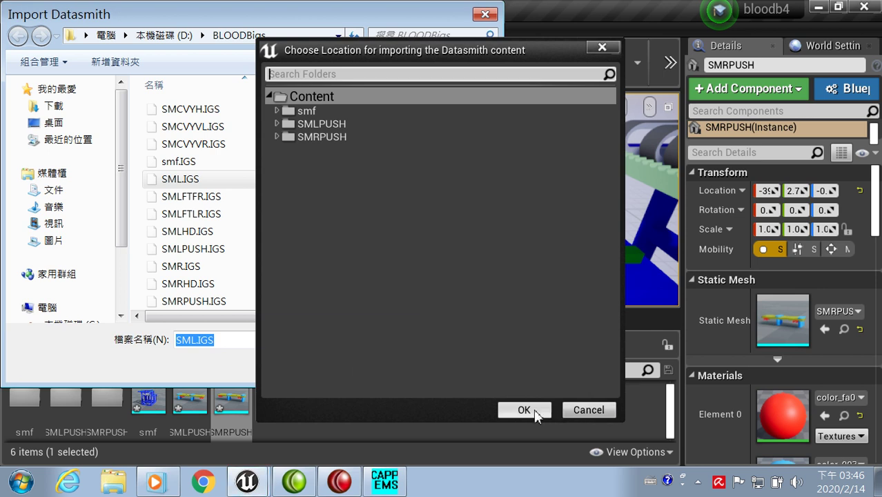
{"action": "left_click", "coordinate": [525, 411]}
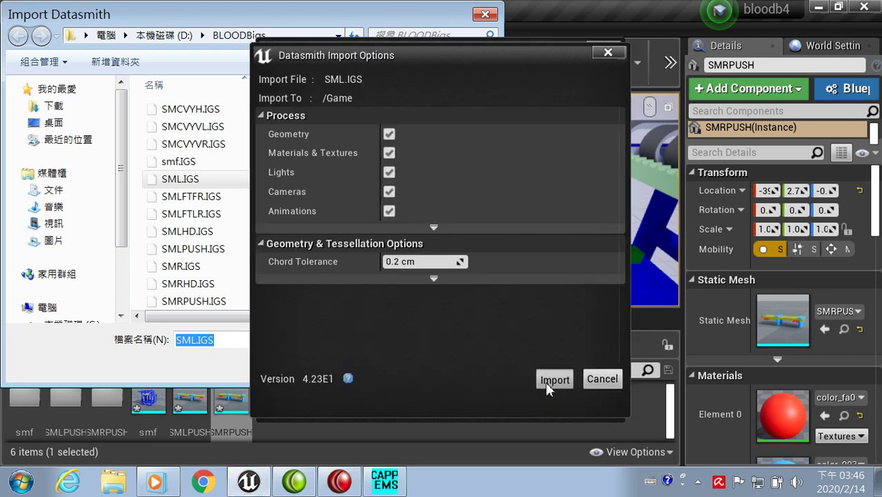
{"action": "left_click", "coordinate": [549, 387]}
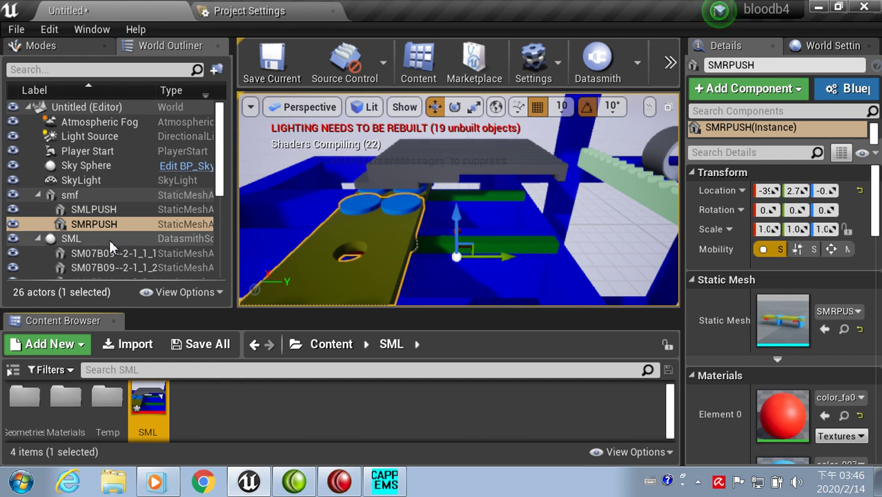
Select the SML scene and all its SM07 parts, 17 actors in total
{"action": "left_click", "coordinate": [86, 239]}
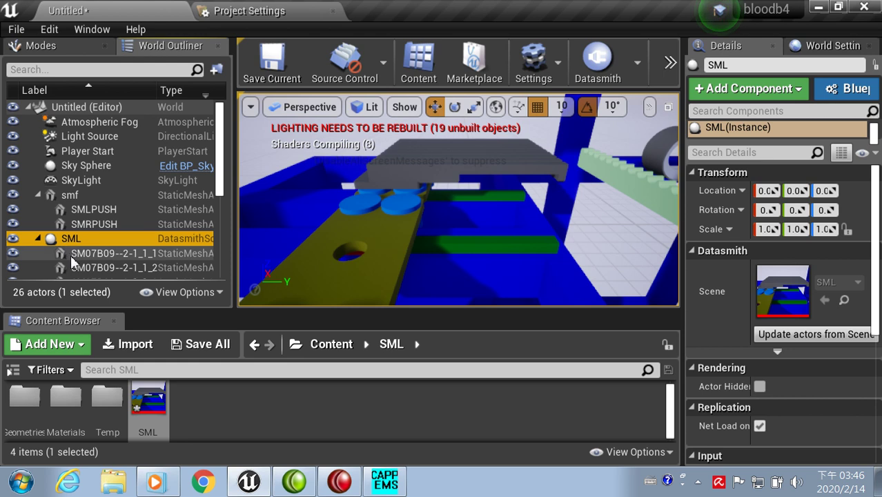
{"action": "scroll", "coordinate": [69, 259], "scroll_direction": "down", "scroll_amount": 3}
{"action": "scroll", "coordinate": [73, 261], "scroll_direction": "down", "scroll_amount": 2}
{"action": "scroll", "coordinate": [73, 261], "scroll_direction": "down", "scroll_amount": 2}
{"action": "scroll", "coordinate": [76, 261], "scroll_direction": "down", "scroll_amount": 2}
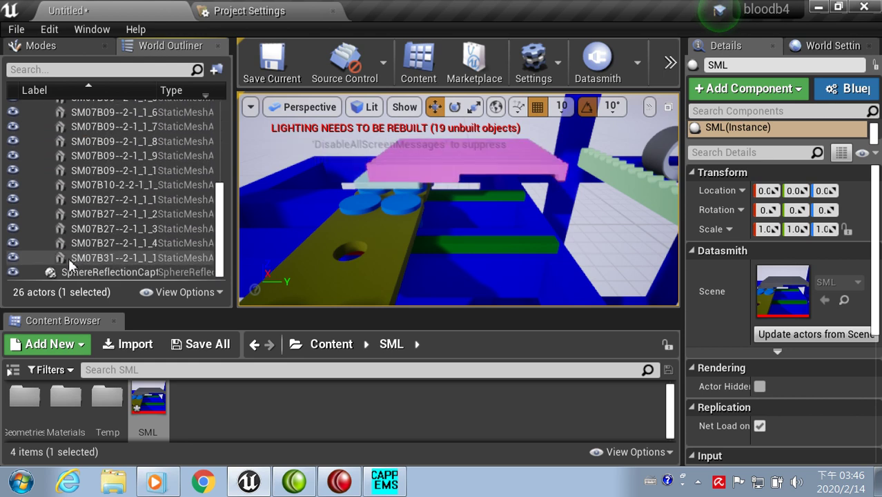
{"action": "left_click", "coordinate": [78, 259], "text": "shift"}
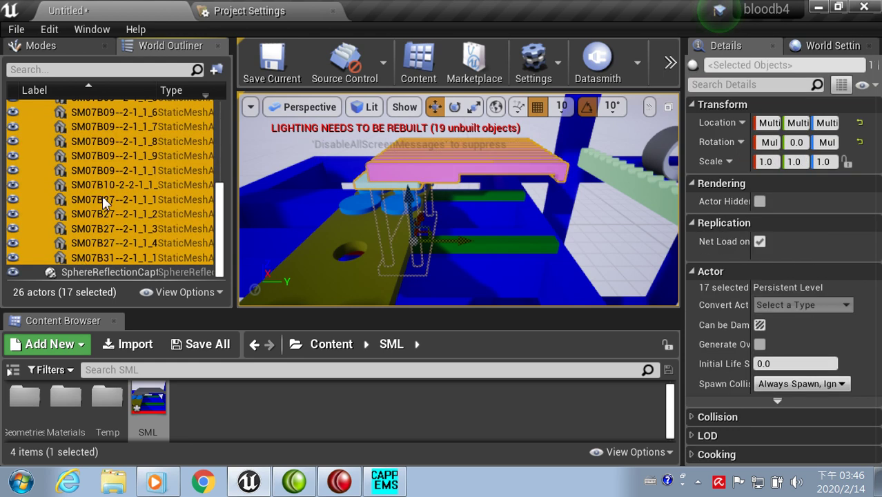
Merge the selected SML parts with Merge Actors and save the mesh as SML in Content
{"action": "left_click", "coordinate": [92, 29]}
{"action": "mouse_move", "coordinate": [178, 286]}
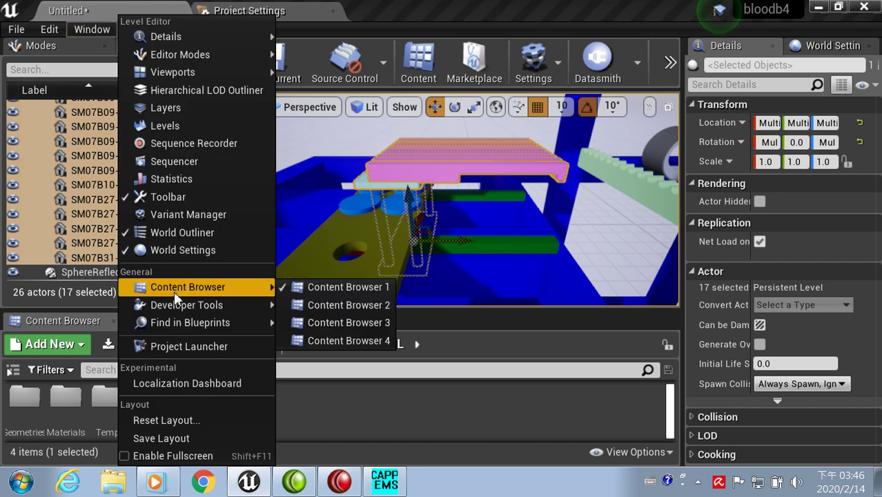
{"action": "mouse_move", "coordinate": [178, 305]}
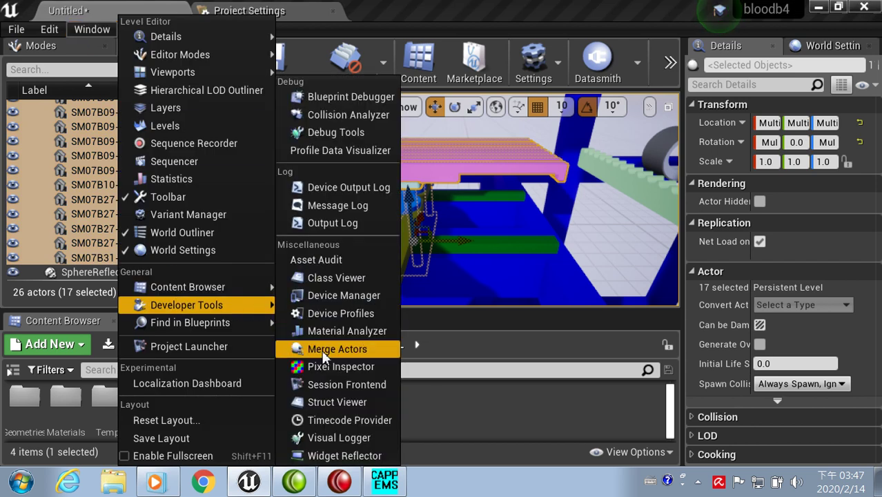
{"action": "left_click", "coordinate": [323, 349]}
{"action": "left_click", "coordinate": [835, 452]}
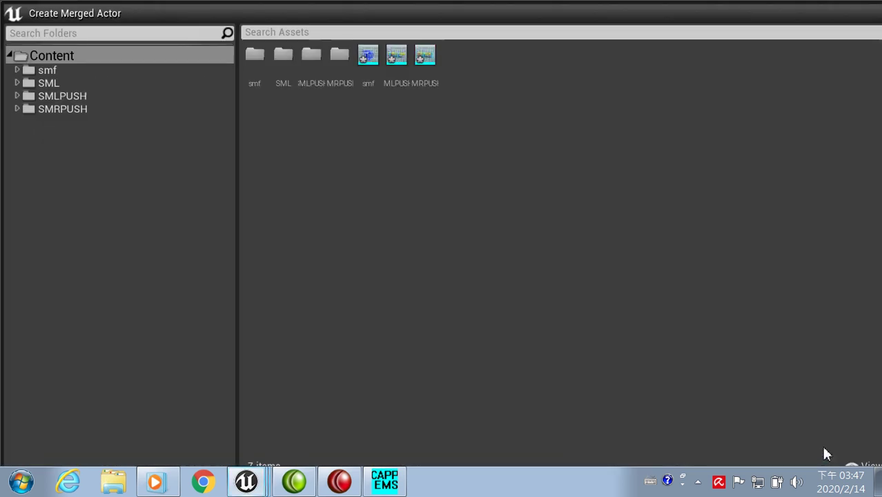
{"action": "mouse_move", "coordinate": [452, 8]}
{"action": "left_mouse_down"}
{"action": "mouse_move", "coordinate": [459, 152]}
{"action": "mouse_move", "coordinate": [459, 22]}
{"action": "left_mouse_up"}
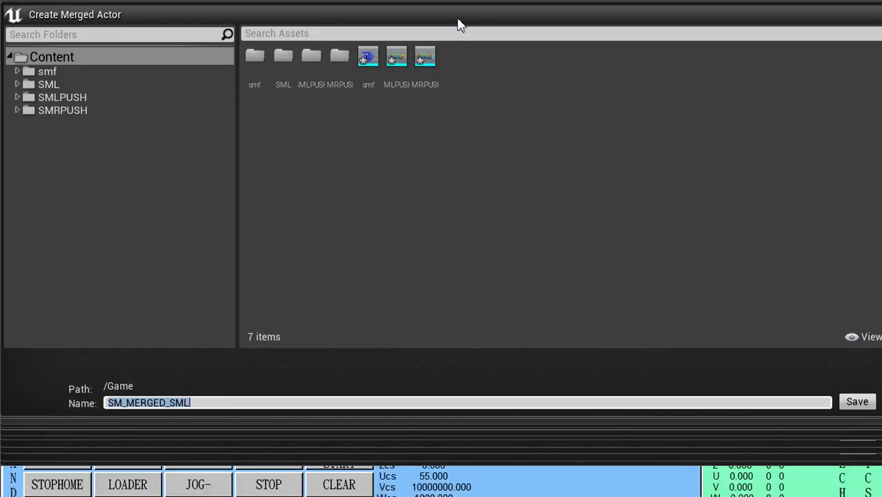
{"action": "left_click", "coordinate": [170, 405]}
{"action": "type", "text": "SML"}
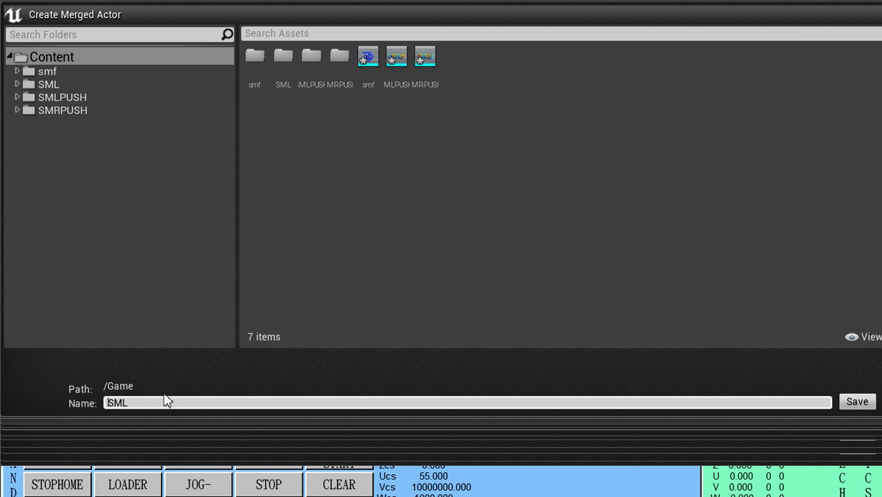
{"action": "left_click", "coordinate": [865, 406]}
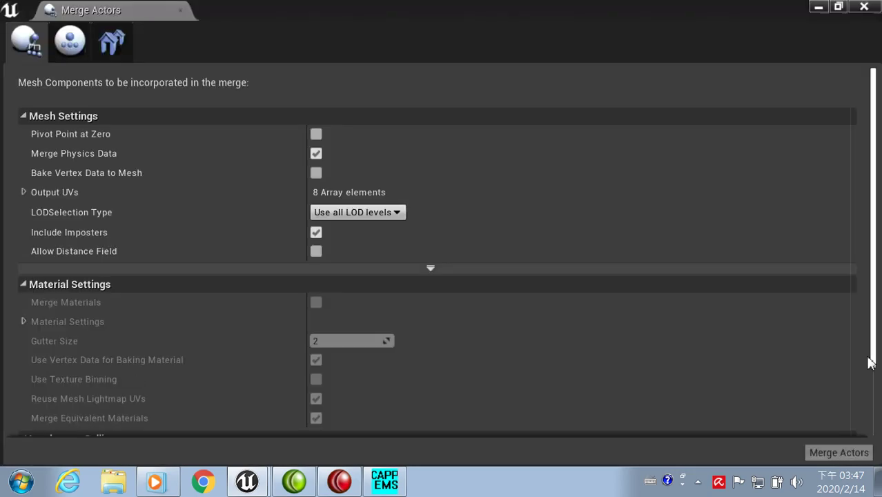
{"action": "left_click", "coordinate": [864, 8]}
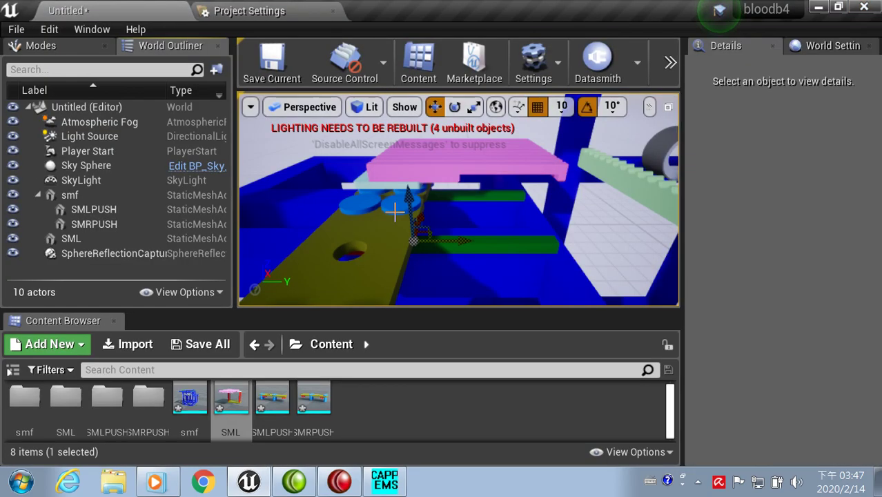
Parent the merged SML actor under SMLPUSH in the World Outliner
{"action": "left_click", "coordinate": [69, 240]}
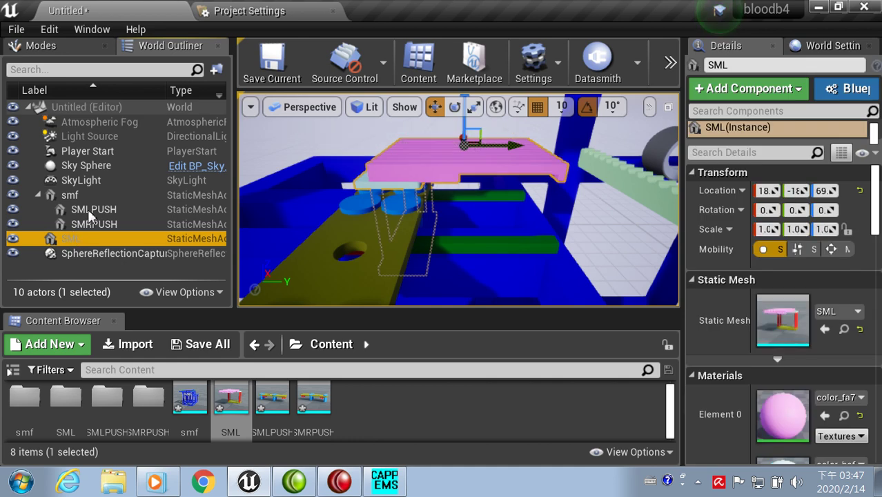
{"action": "left_click_drag", "start_coordinate": [69, 238], "coordinate": [88, 209]}
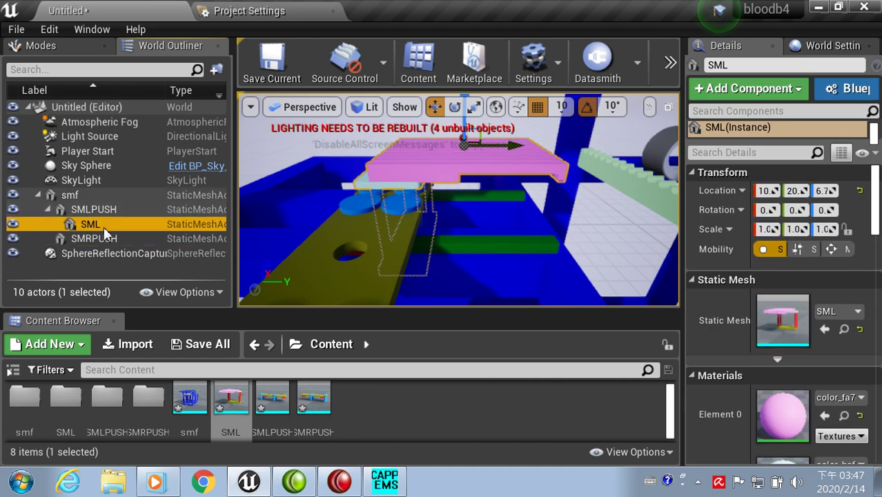
{"action": "left_click", "coordinate": [583, 64]}
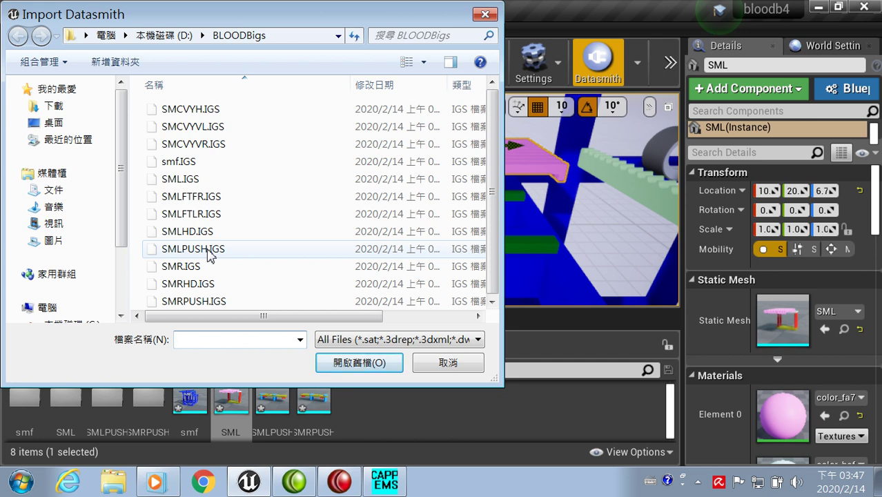
Import SMR.IGS via Datasmith into Content with default options
{"action": "left_click", "coordinate": [199, 270]}
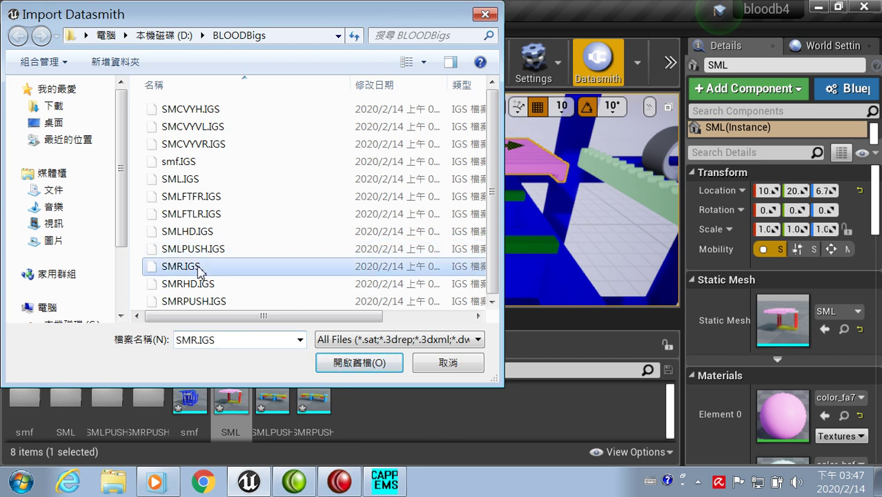
{"action": "left_click", "coordinate": [353, 365]}
{"action": "left_click", "coordinate": [517, 411]}
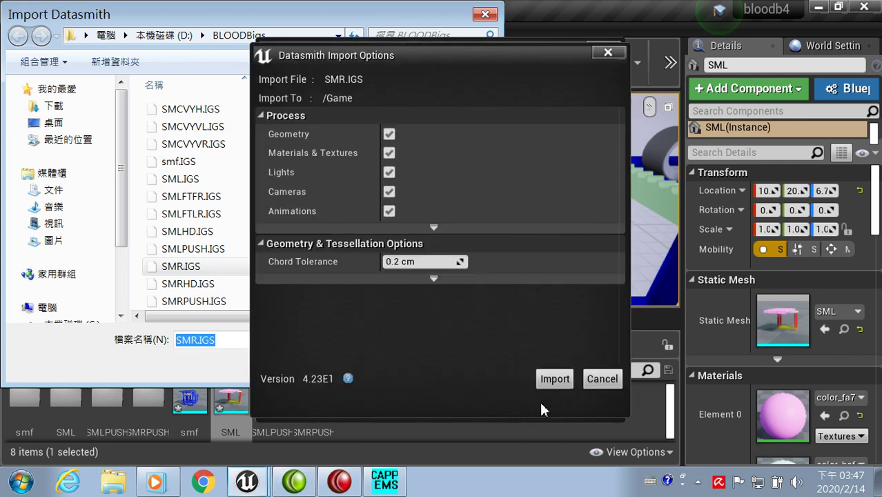
{"action": "left_click", "coordinate": [544, 380]}
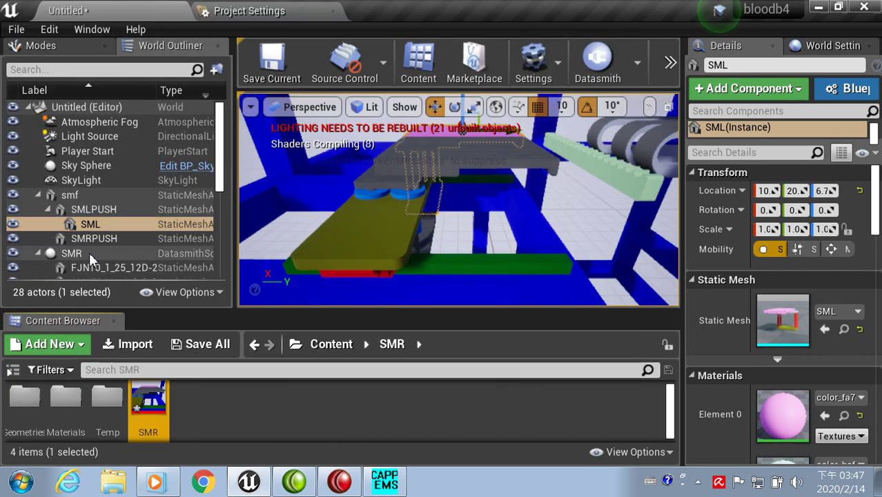
Select the SMR scene together with all its parts, 18 actors, in the World Outliner
{"action": "left_click", "coordinate": [89, 253]}
{"action": "scroll", "coordinate": [90, 258], "scroll_direction": "down", "scroll_amount": 1}
{"action": "scroll", "coordinate": [93, 266], "scroll_direction": "down", "scroll_amount": 1}
{"action": "scroll", "coordinate": [99, 271], "scroll_direction": "down", "scroll_amount": 3}
{"action": "scroll", "coordinate": [99, 271], "scroll_direction": "down", "scroll_amount": 1}
{"action": "scroll", "coordinate": [99, 270], "scroll_direction": "down", "scroll_amount": 1}
{"action": "scroll", "coordinate": [98, 270], "scroll_direction": "down", "scroll_amount": 2}
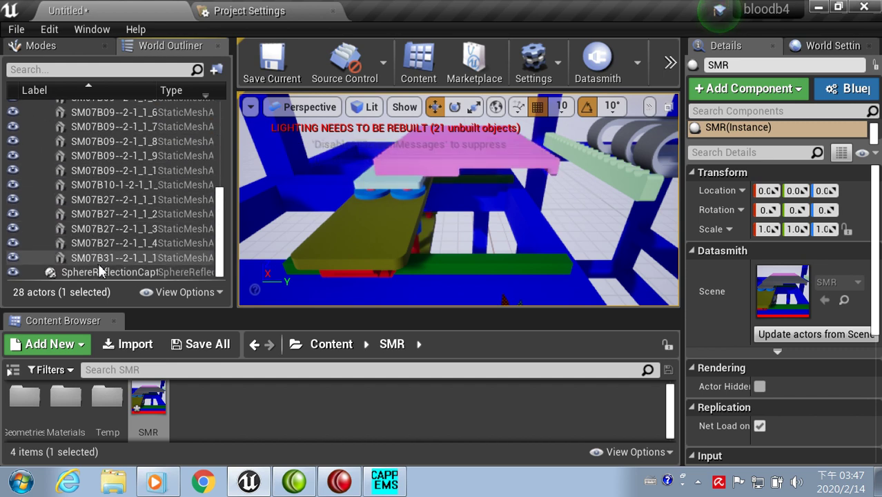
{"action": "left_click", "coordinate": [99, 257], "text": "shift"}
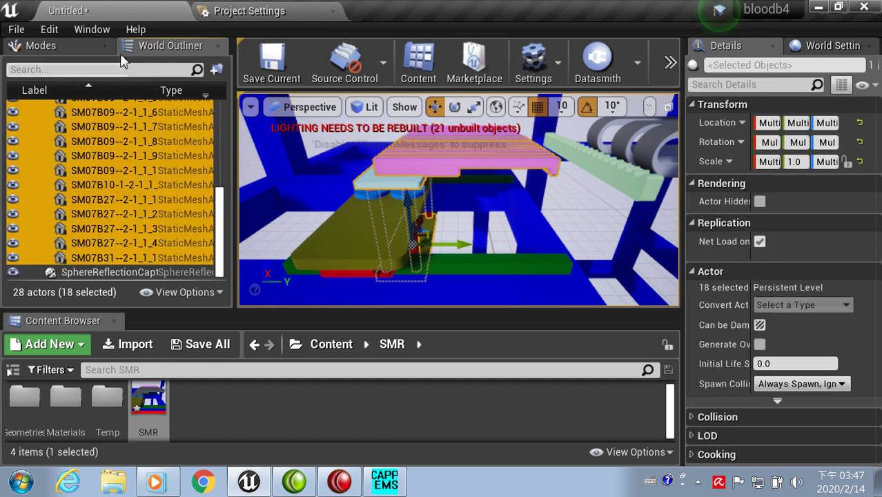
Merge the selected SMR parts with Merge Actors and save the mesh as SMR in Content
{"action": "left_click", "coordinate": [78, 29]}
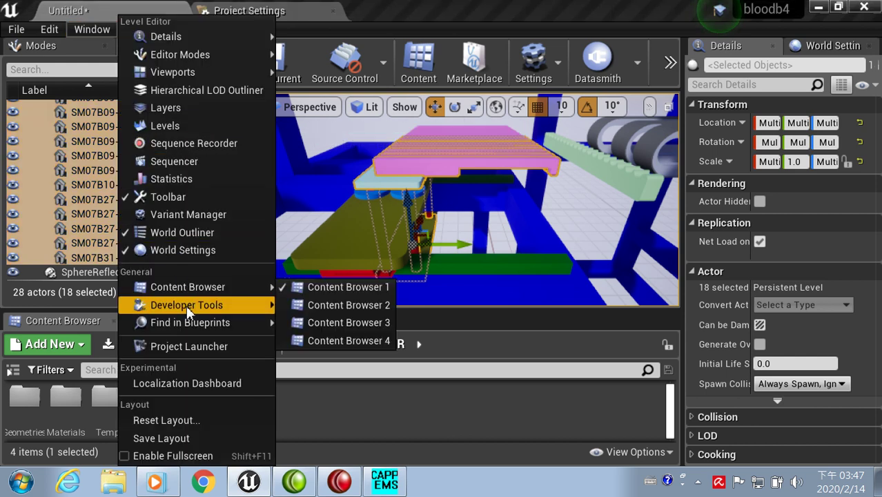
{"action": "mouse_move", "coordinate": [189, 313]}
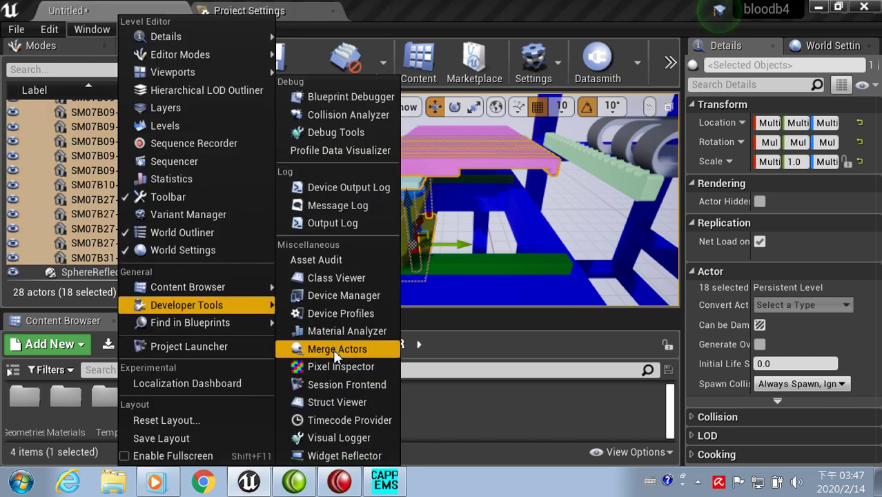
{"action": "left_click", "coordinate": [337, 350]}
{"action": "left_click", "coordinate": [826, 454]}
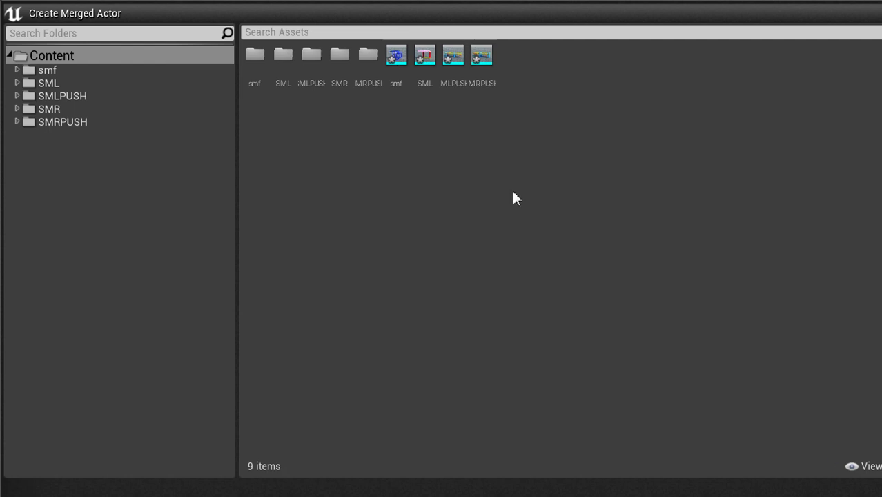
{"action": "mouse_move", "coordinate": [352, 7]}
{"action": "left_mouse_down"}
{"action": "mouse_move", "coordinate": [348, 182]}
{"action": "mouse_move", "coordinate": [345, 6]}
{"action": "left_mouse_up"}
{"action": "left_click", "coordinate": [168, 371]}
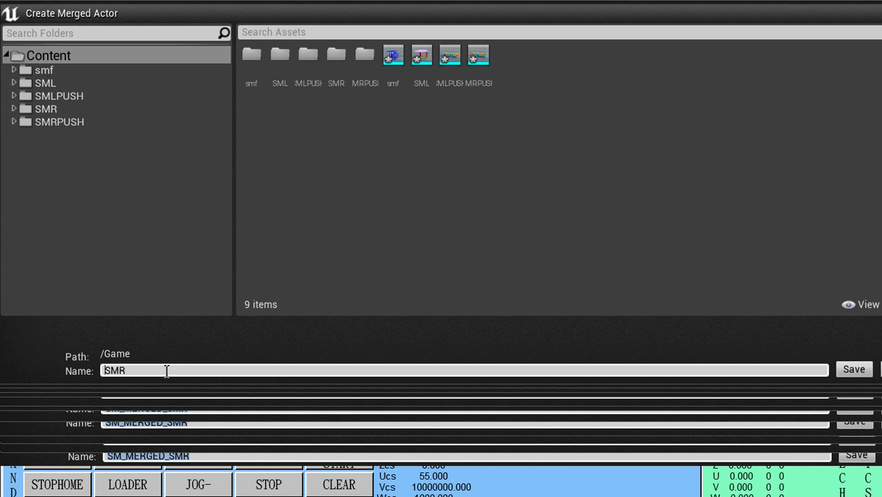
{"action": "left_click", "coordinate": [852, 369]}
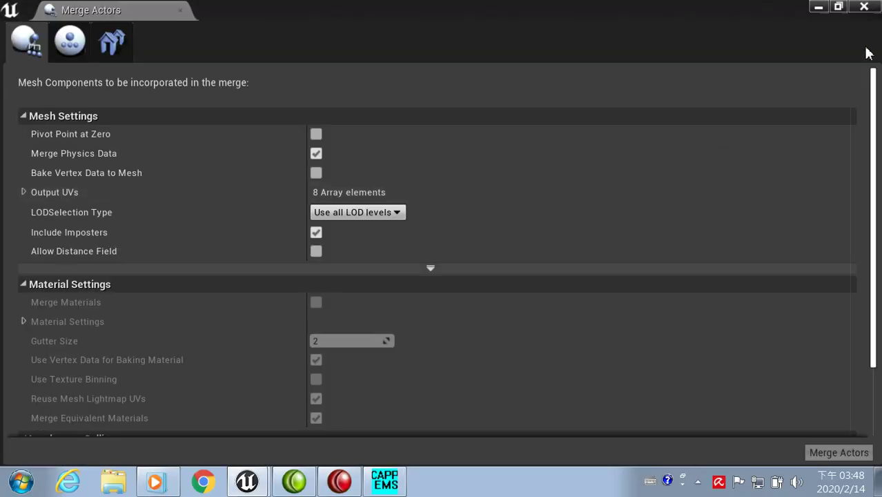
{"action": "left_click", "coordinate": [863, 7]}
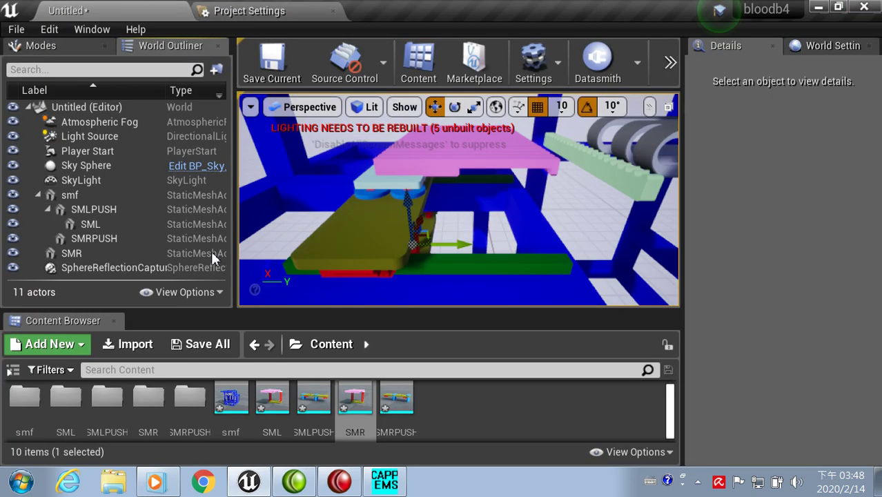
Make SMR a child of SMRPUSH and orbit the viewport to check the machine
{"action": "left_click", "coordinate": [75, 252]}
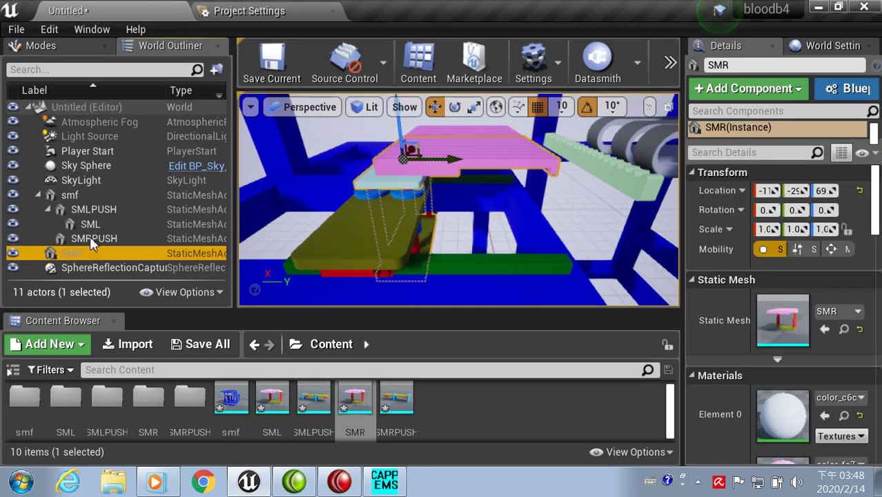
{"action": "left_click_drag", "start_coordinate": [74, 252], "coordinate": [91, 242]}
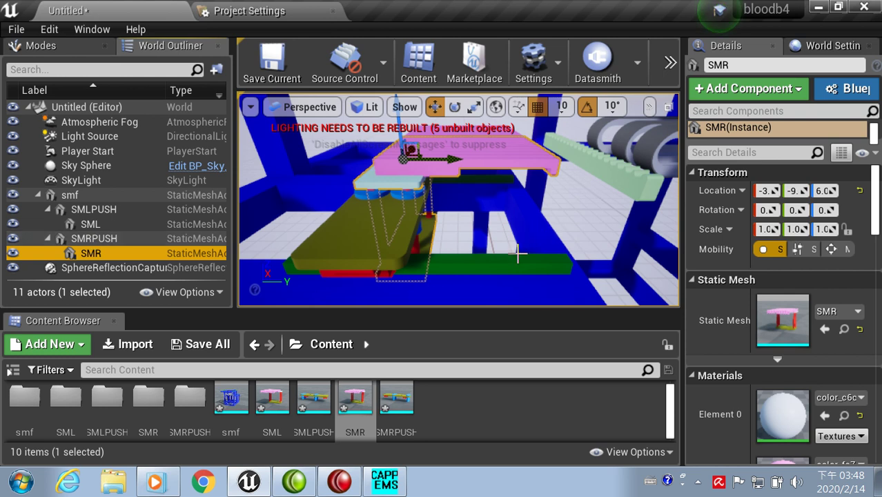
{"action": "right_click_drag", "start_coordinate": [511, 253], "coordinate": [511, 252]}
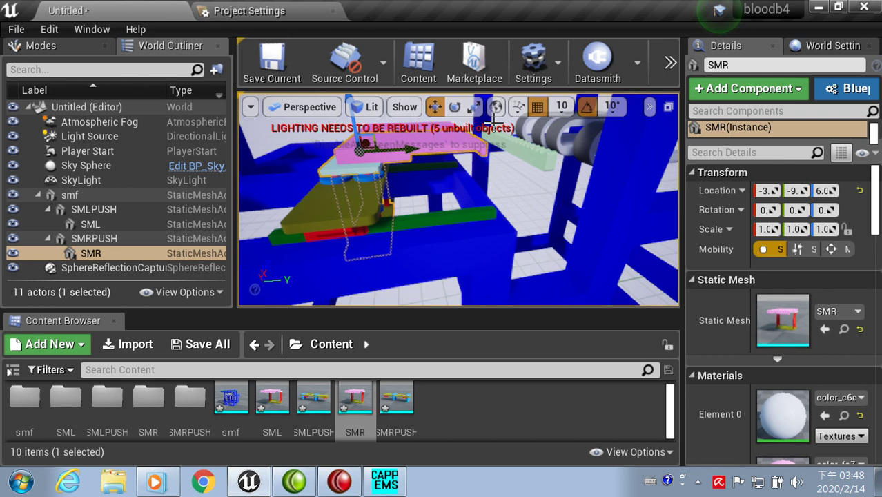
Import SMCVYH.IGS via Datasmith into Content with default options
{"action": "left_click", "coordinate": [597, 61]}
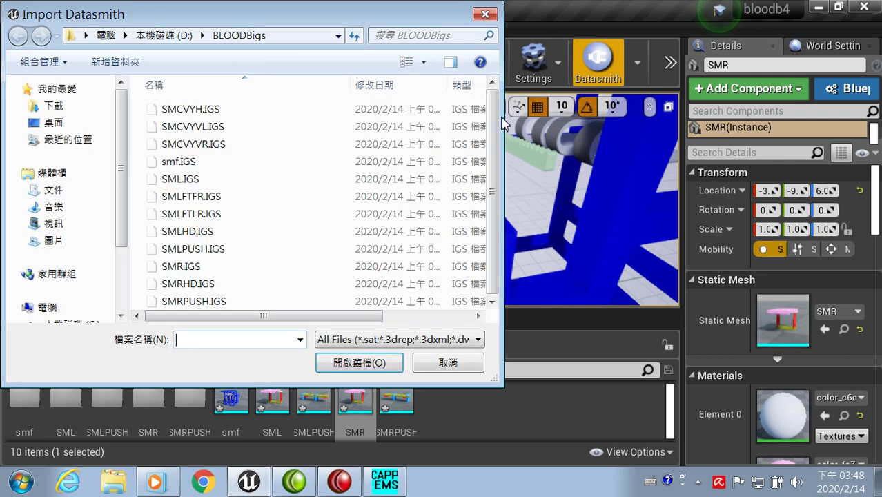
{"action": "left_click", "coordinate": [197, 112]}
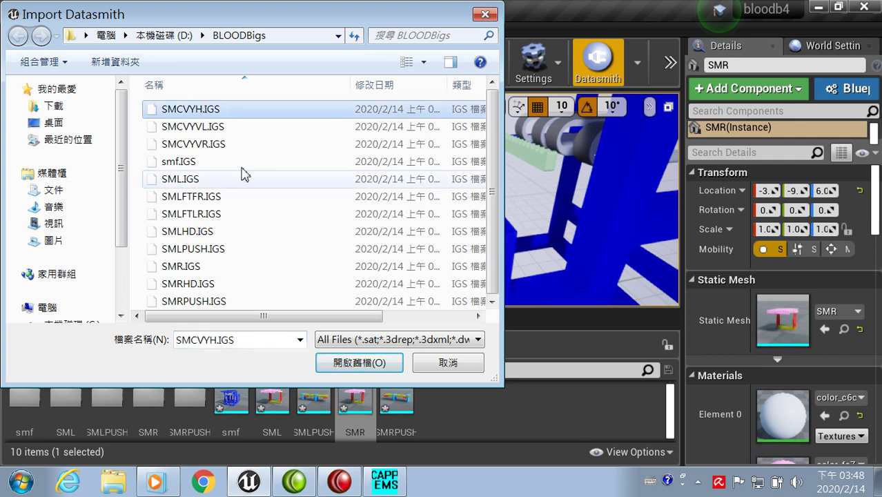
{"action": "left_click", "coordinate": [355, 366]}
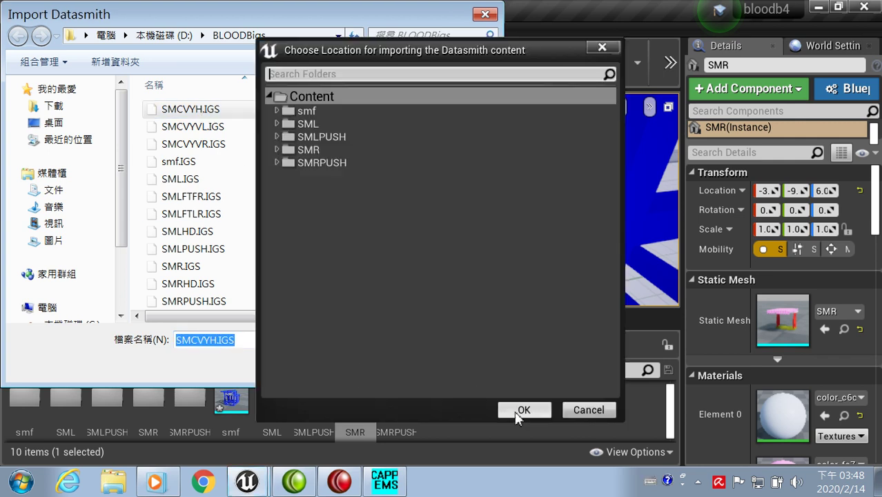
{"action": "left_click", "coordinate": [518, 410]}
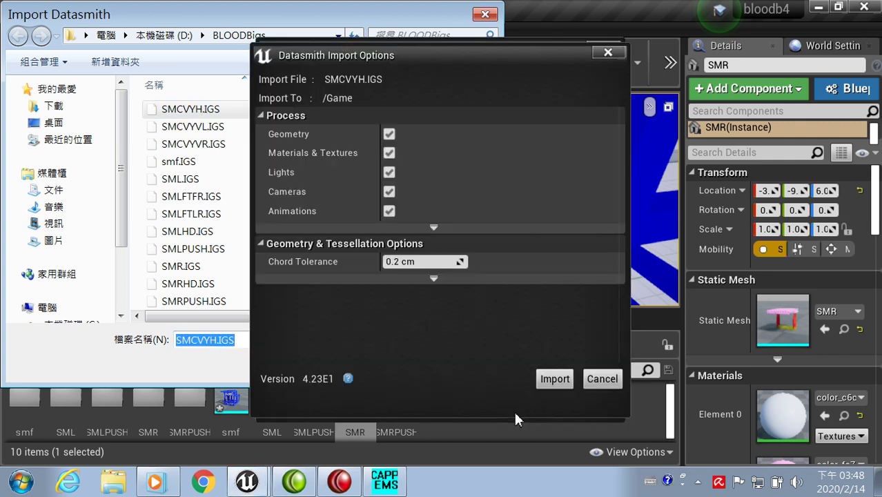
{"action": "left_click", "coordinate": [549, 382]}
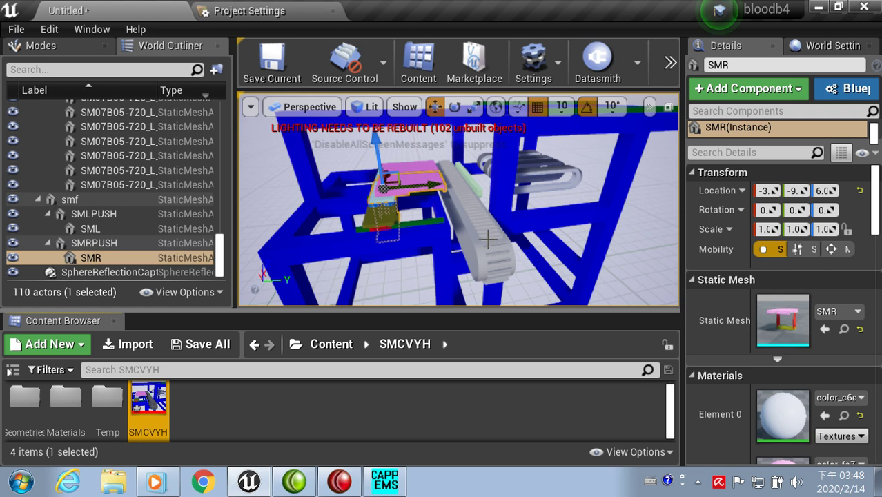
Select the SMCVYH scene and all 99 of its parts in the World Outliner
{"action": "scroll", "coordinate": [176, 177], "scroll_direction": "up", "scroll_amount": 5}
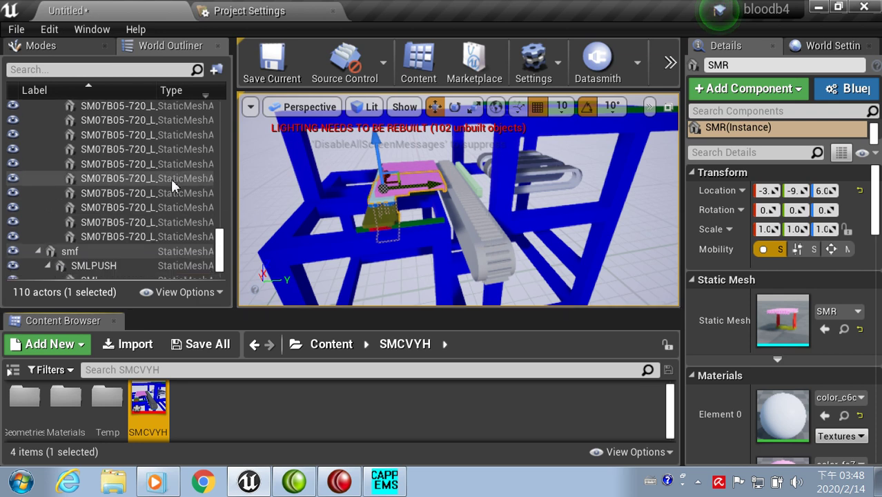
{"action": "scroll", "coordinate": [165, 183], "scroll_direction": "up", "scroll_amount": 10}
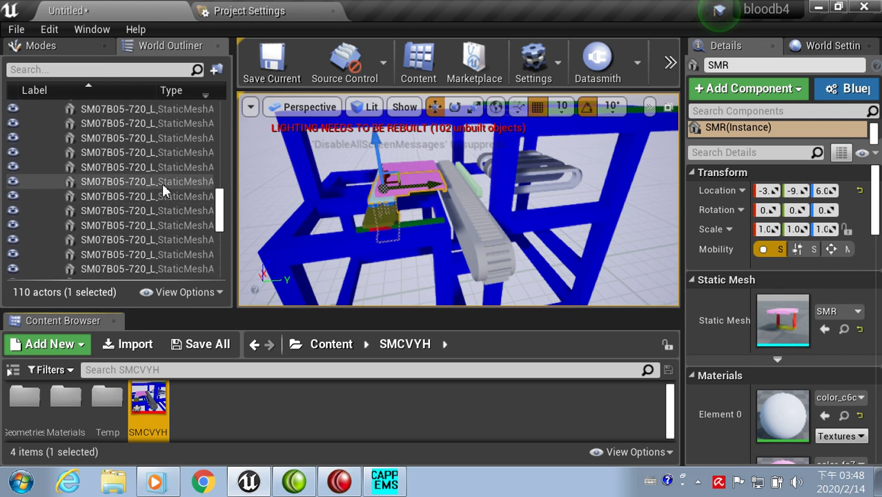
{"action": "scroll", "coordinate": [154, 184], "scroll_direction": "up", "scroll_amount": 3}
{"action": "scroll", "coordinate": [154, 184], "scroll_direction": "up", "scroll_amount": 3}
{"action": "scroll", "coordinate": [152, 188], "scroll_direction": "up", "scroll_amount": 3}
{"action": "scroll", "coordinate": [148, 187], "scroll_direction": "up", "scroll_amount": 3}
{"action": "scroll", "coordinate": [148, 189], "scroll_direction": "up", "scroll_amount": 5}
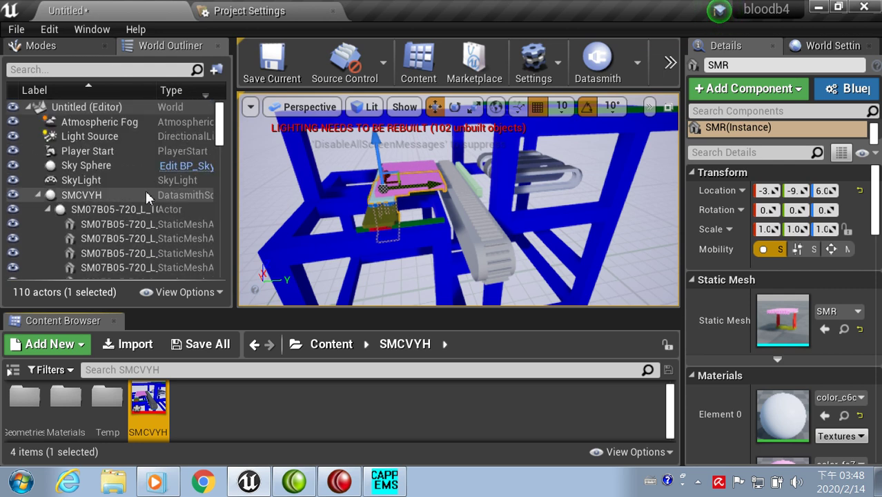
{"action": "left_click", "coordinate": [87, 196]}
{"action": "scroll", "coordinate": [103, 235], "scroll_direction": "down", "scroll_amount": 3}
{"action": "scroll", "coordinate": [106, 240], "scroll_direction": "down", "scroll_amount": 3}
{"action": "scroll", "coordinate": [105, 243], "scroll_direction": "down", "scroll_amount": 3}
{"action": "scroll", "coordinate": [106, 241], "scroll_direction": "down", "scroll_amount": 3}
{"action": "scroll", "coordinate": [106, 240], "scroll_direction": "down", "scroll_amount": 3}
{"action": "scroll", "coordinate": [106, 241], "scroll_direction": "down", "scroll_amount": 3}
{"action": "scroll", "coordinate": [105, 240], "scroll_direction": "down", "scroll_amount": 3}
{"action": "scroll", "coordinate": [105, 241], "scroll_direction": "down", "scroll_amount": 3}
{"action": "scroll", "coordinate": [106, 240], "scroll_direction": "down", "scroll_amount": 3}
{"action": "scroll", "coordinate": [106, 241], "scroll_direction": "down", "scroll_amount": 3}
{"action": "scroll", "coordinate": [105, 242], "scroll_direction": "down", "scroll_amount": 3}
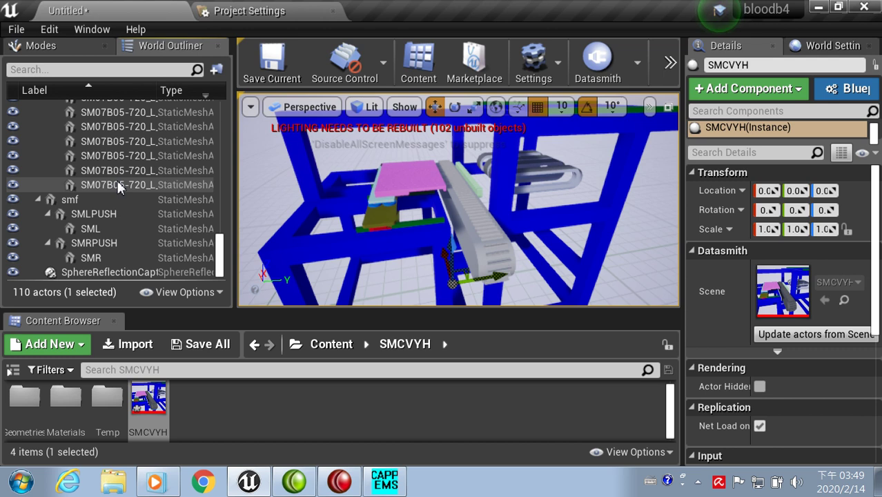
{"action": "left_click", "coordinate": [117, 180], "text": "shift"}
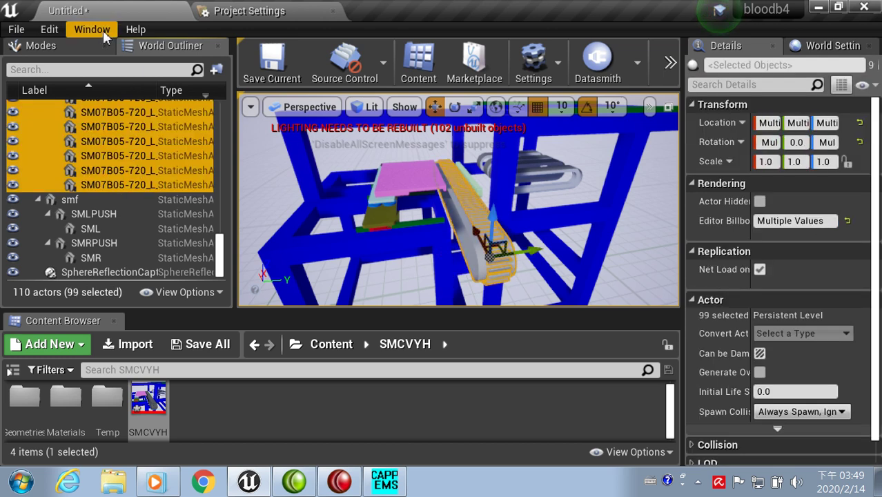
Merge the selected parts and save the mesh as SMCVYH in /Game, removing the SM_MERGED_ prefix
{"action": "left_click", "coordinate": [102, 29]}
{"action": "mouse_move", "coordinate": [169, 309]}
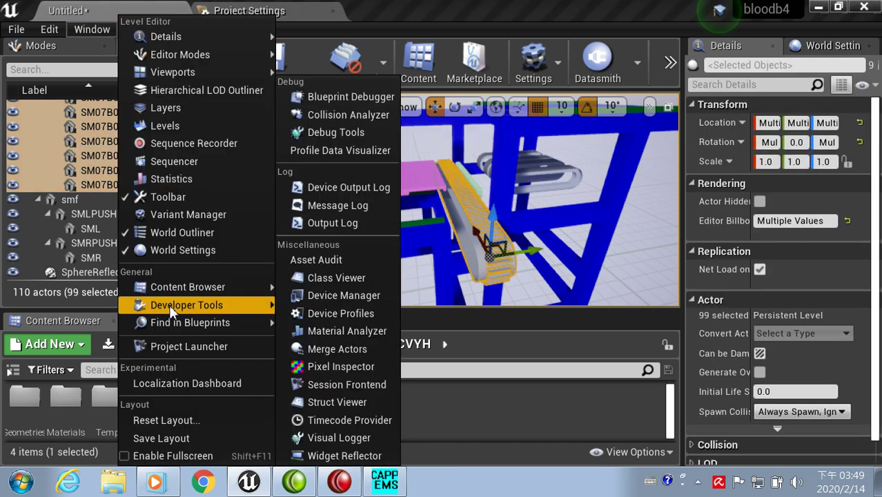
{"action": "left_click", "coordinate": [331, 350]}
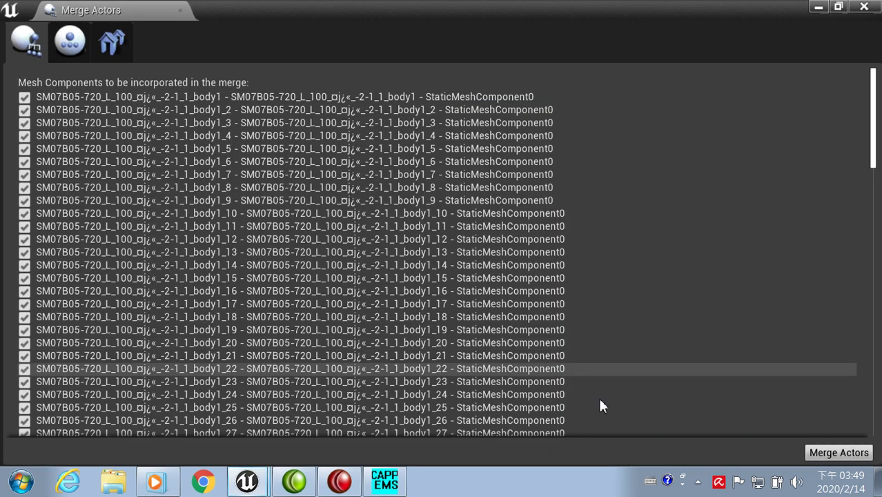
{"action": "left_click", "coordinate": [836, 452]}
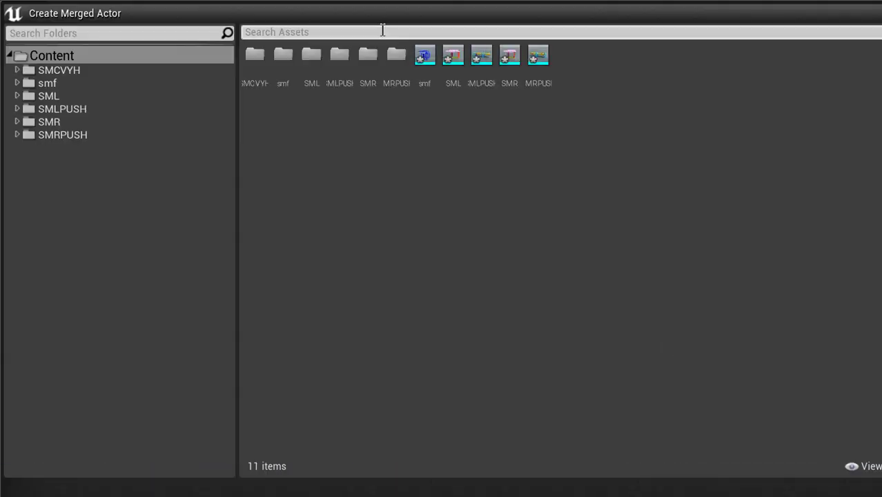
{"action": "mouse_move", "coordinate": [376, 6]}
{"action": "left_mouse_down"}
{"action": "mouse_move", "coordinate": [375, 172]}
{"action": "mouse_move", "coordinate": [390, 39]}
{"action": "left_mouse_up"}
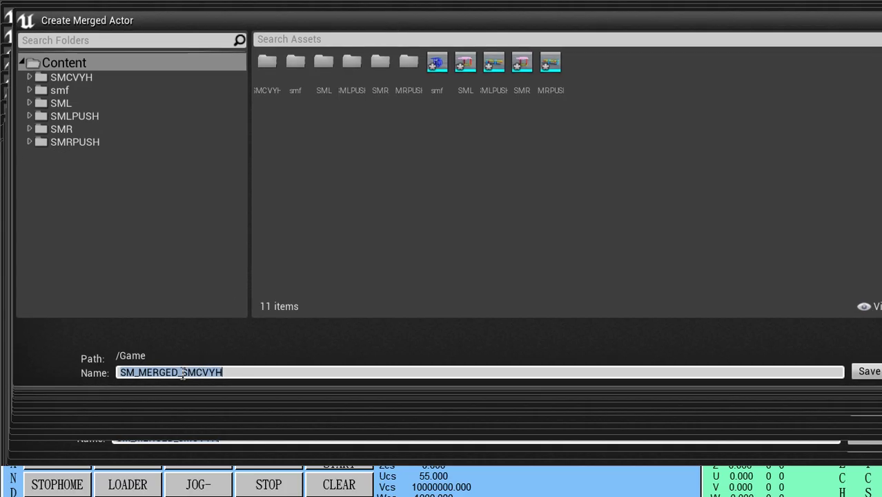
{"action": "left_click", "coordinate": [183, 373]}
{"action": "key", "text": "BackSpace"}
{"action": "key", "text": "BackSpace"}
{"action": "key", "text": "BackSpace"}
{"action": "key", "text": "BackSpace"}
{"action": "key", "text": "BackSpace"}
{"action": "key", "text": "BackSpace"}
{"action": "key", "text": "BackSpace"}
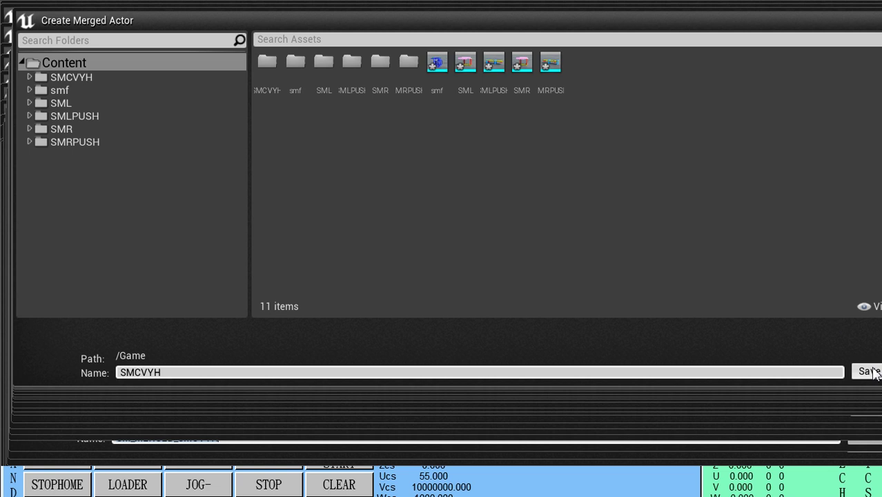
{"action": "left_click", "coordinate": [861, 372]}
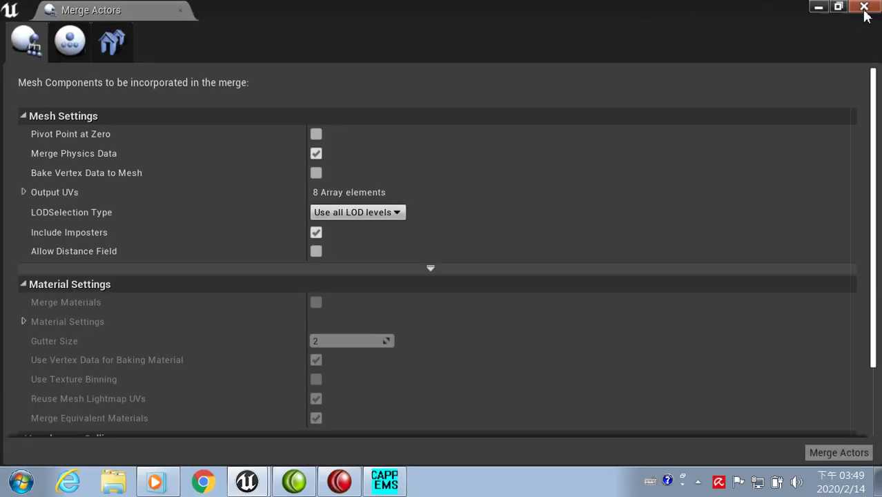
Nest the merged SMCVYH mesh under smf in the World Outliner
{"action": "left_click", "coordinate": [863, 6]}
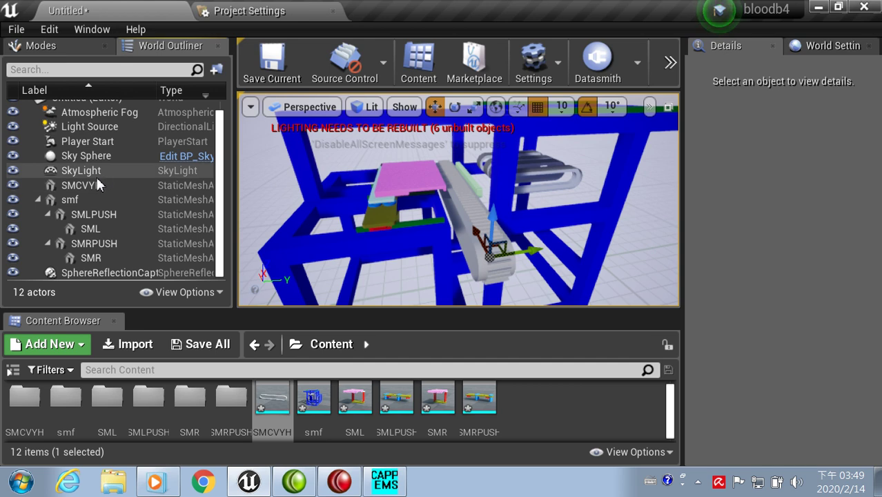
{"action": "left_click_drag", "start_coordinate": [87, 185], "coordinate": [71, 200]}
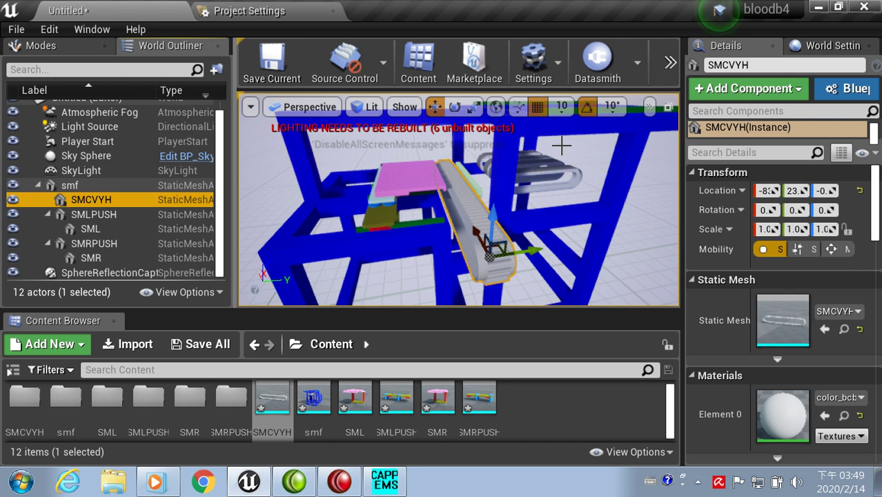
{"action": "left_click", "coordinate": [592, 81]}
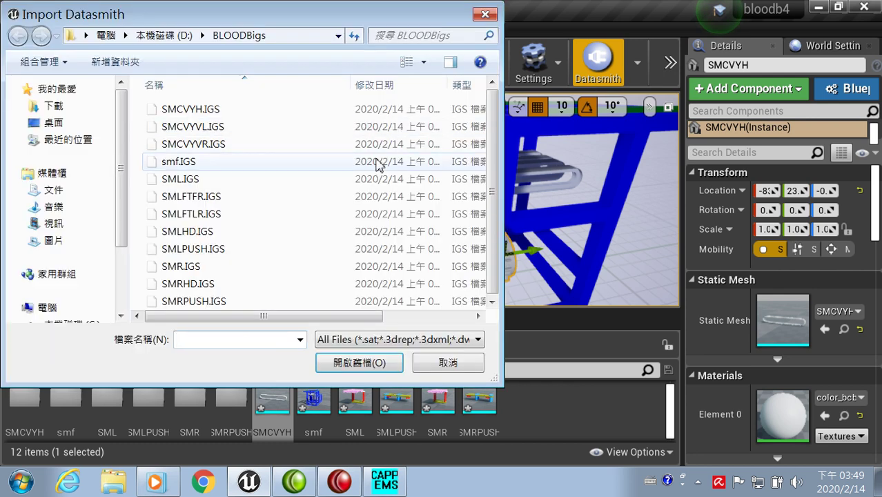
Import SMCVYVL.IGS via Datasmith into Content with default options
{"action": "left_click", "coordinate": [213, 131]}
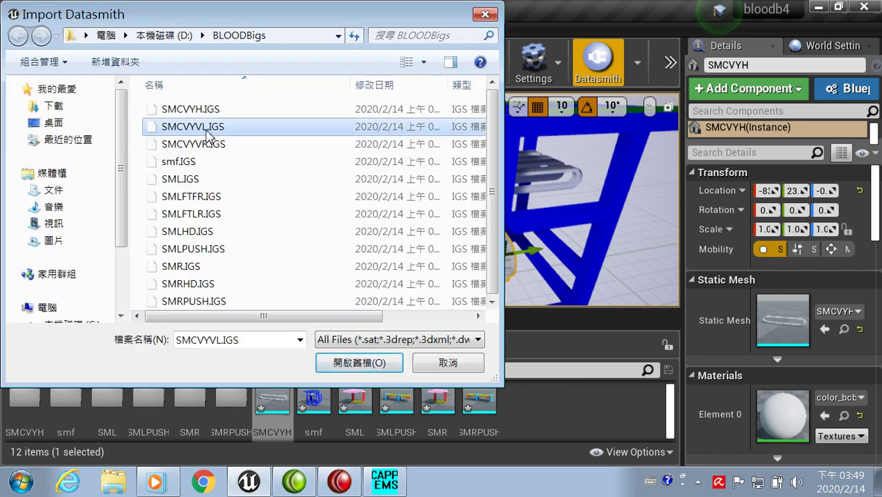
{"action": "left_click", "coordinate": [350, 362]}
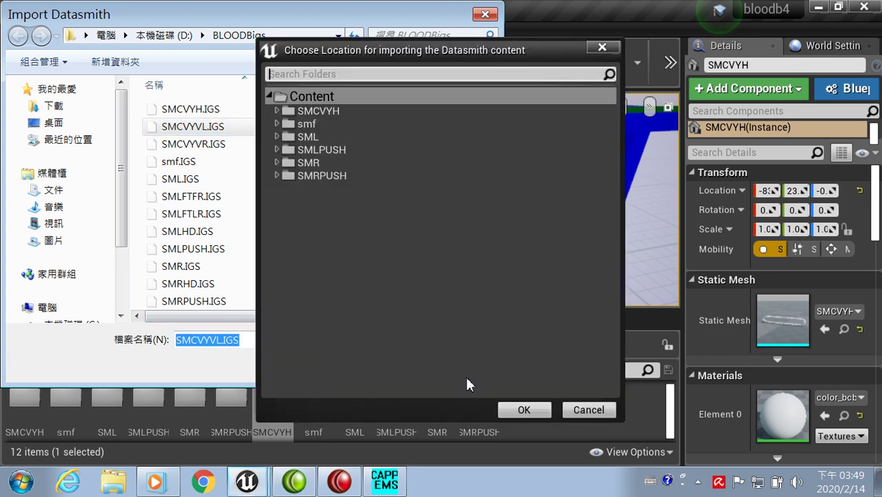
{"action": "left_click", "coordinate": [519, 410]}
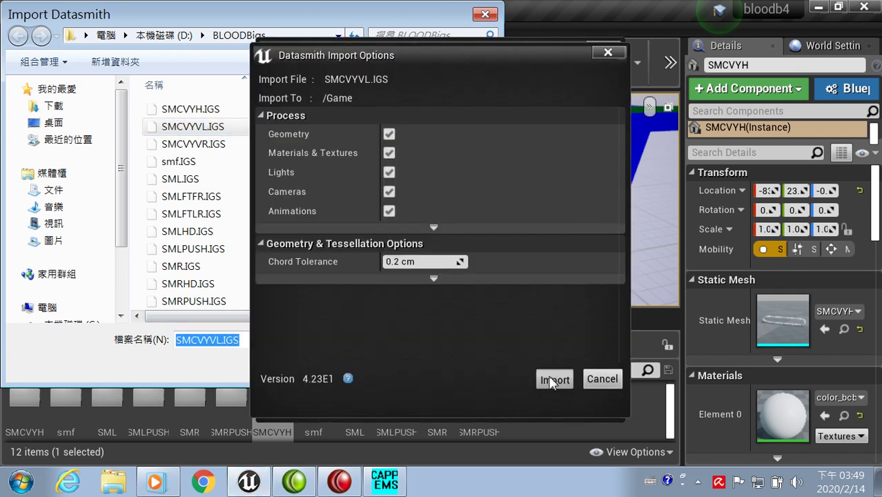
{"action": "left_click", "coordinate": [549, 380]}
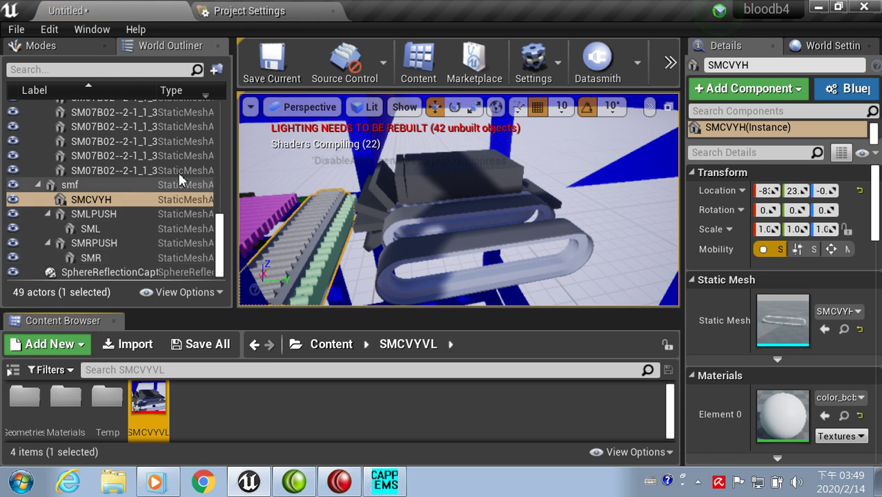
Select the SMCVYVL scene and all 37 of its parts in the World Outliner
{"action": "scroll", "coordinate": [180, 179], "scroll_direction": "up", "scroll_amount": 3}
{"action": "scroll", "coordinate": [103, 200], "scroll_direction": "up", "scroll_amount": 10}
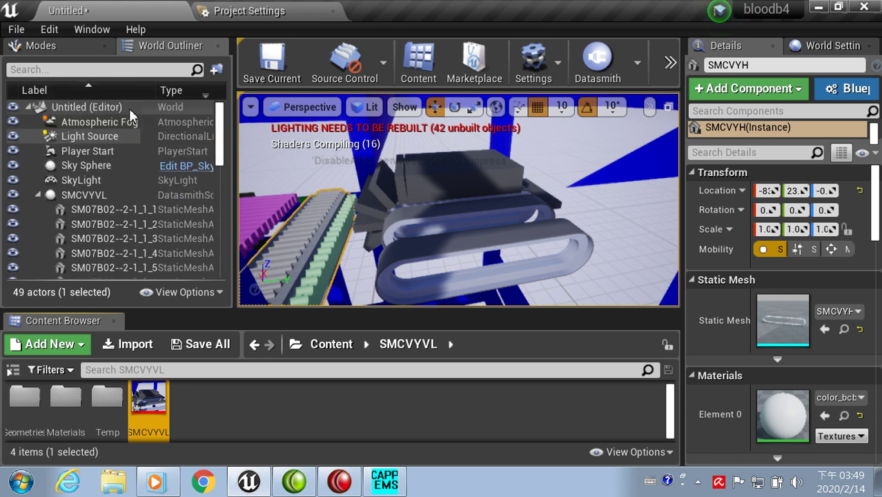
{"action": "left_click", "coordinate": [82, 196]}
{"action": "scroll", "coordinate": [86, 204], "scroll_direction": "down", "scroll_amount": 3}
{"action": "scroll", "coordinate": [86, 208], "scroll_direction": "down", "scroll_amount": 5}
{"action": "scroll", "coordinate": [86, 207], "scroll_direction": "down", "scroll_amount": 5}
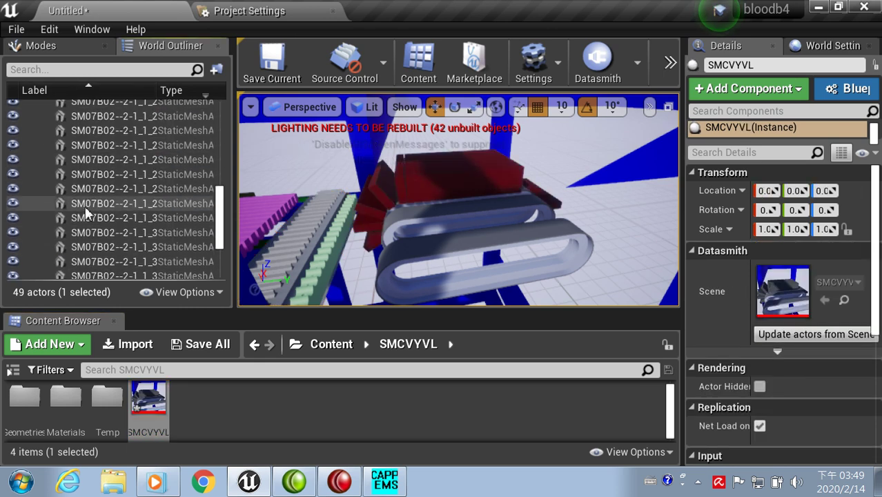
{"action": "scroll", "coordinate": [85, 210], "scroll_direction": "down", "scroll_amount": 2}
{"action": "left_click", "coordinate": [88, 197], "text": "shift"}
Merge the selected parts and save the mesh as SMCVYVL, removing the SM_MERGED_ prefix
{"action": "left_click", "coordinate": [101, 30]}
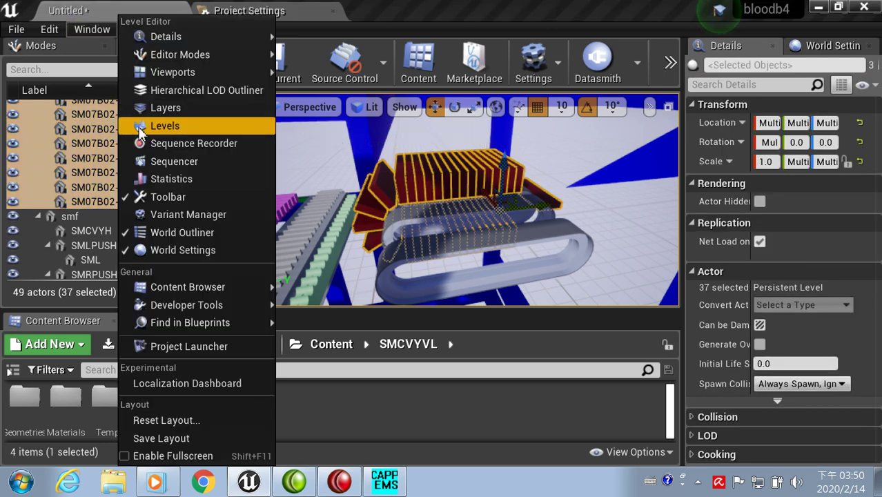
{"action": "mouse_move", "coordinate": [172, 307]}
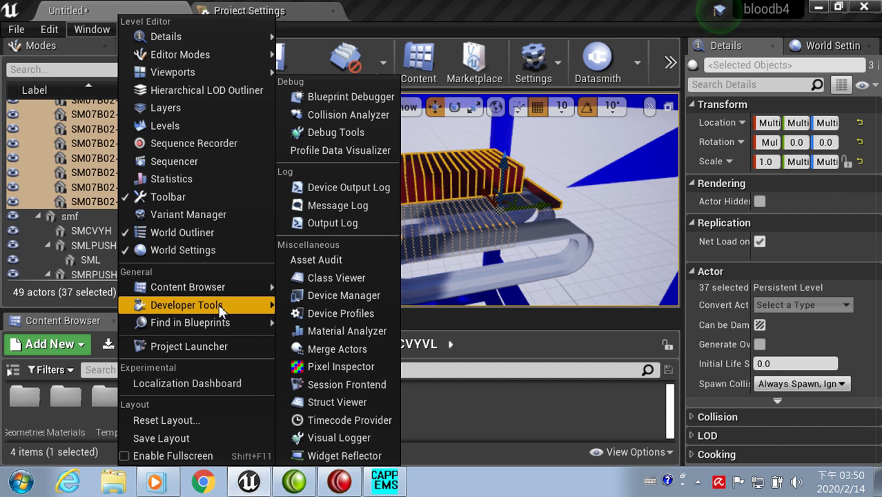
{"action": "left_click", "coordinate": [327, 347]}
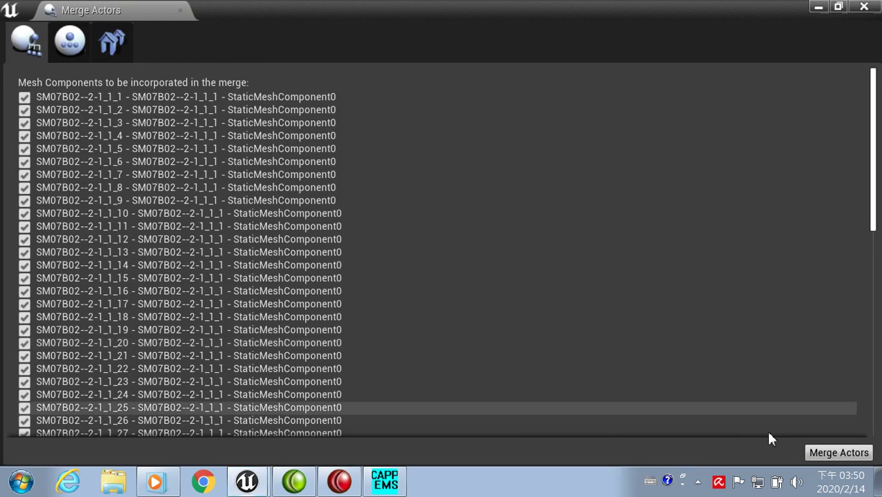
{"action": "left_click", "coordinate": [838, 452]}
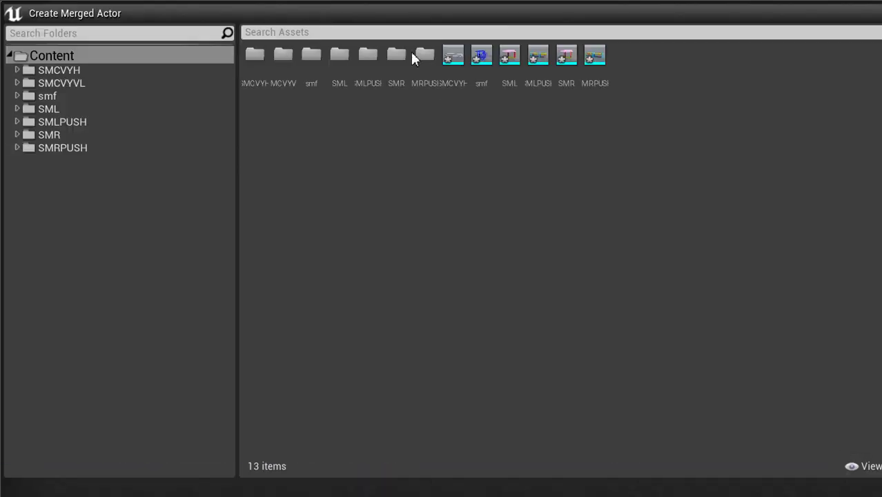
{"action": "left_click_drag", "start_coordinate": [389, 6], "coordinate": [400, 35]}
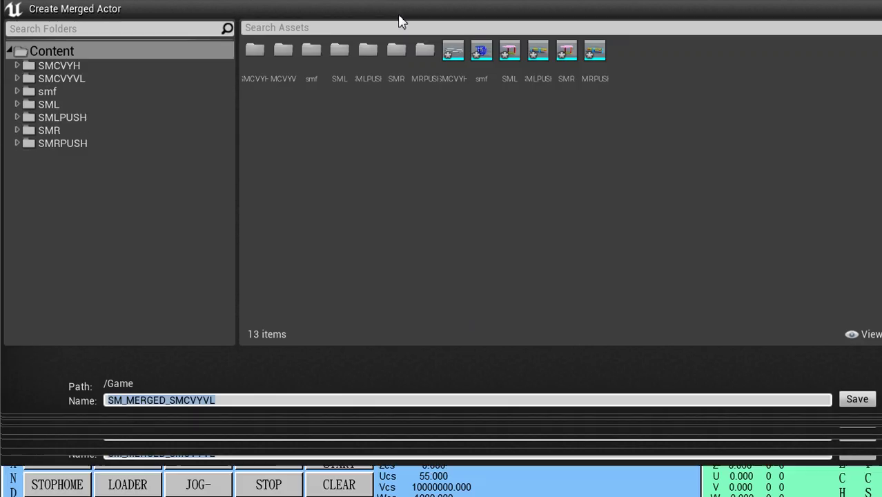
{"action": "left_click", "coordinate": [172, 405]}
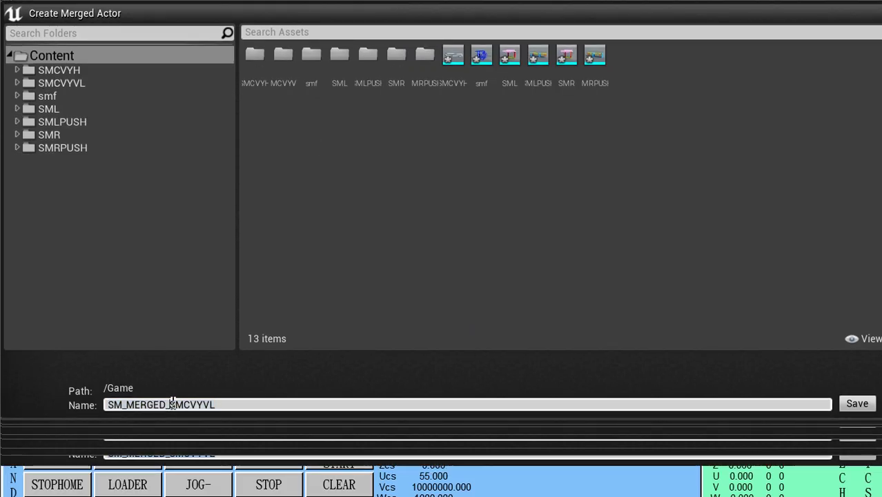
{"action": "key", "text": "BackSpace"}
{"action": "key", "text": "BackSpace"}
{"action": "key", "text": "BackSpace"}
{"action": "key", "text": "BackSpace"}
{"action": "key", "text": "BackSpace"}
{"action": "key", "text": "BackSpace"}
{"action": "key", "text": "BackSpace"}
{"action": "left_click", "coordinate": [854, 403]}
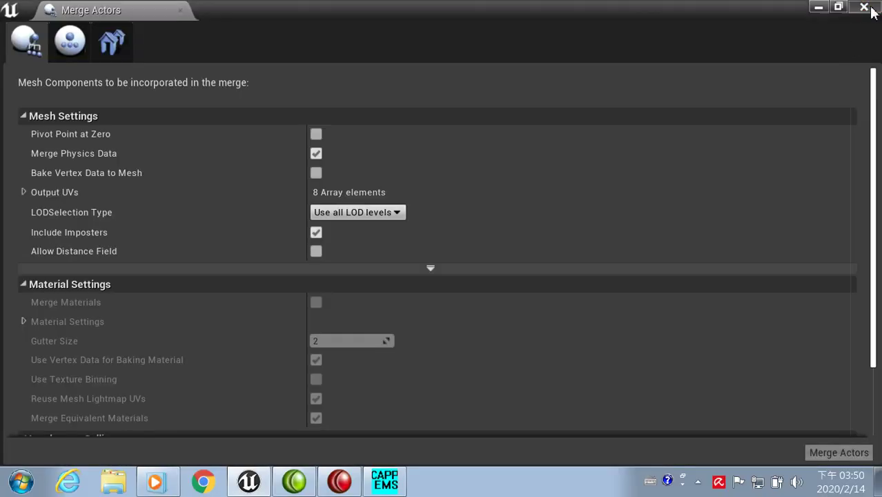
Parent the merged SMCVYVL mesh under smf beside SMCVYH
{"action": "left_click", "coordinate": [863, 7]}
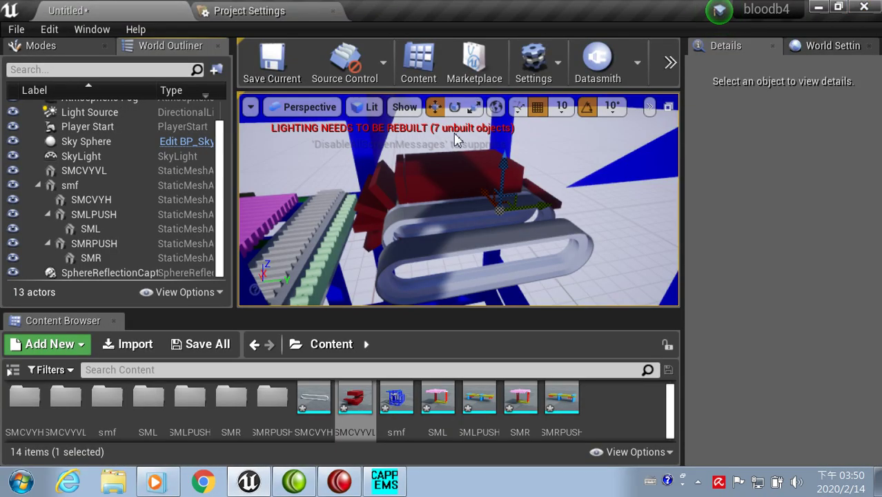
{"action": "left_click", "coordinate": [93, 169]}
{"action": "left_click_drag", "start_coordinate": [82, 184], "coordinate": [82, 185]}
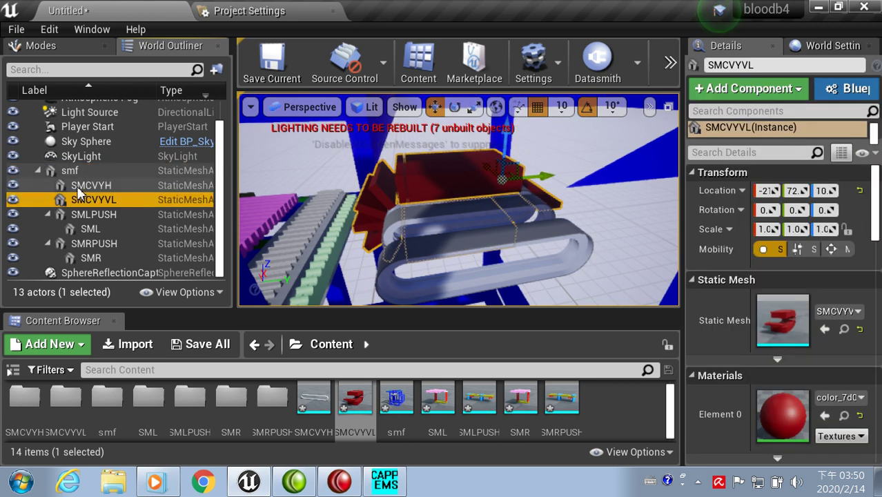
Import SMCVYVR.IGS through Datasmith into the Content folder with default options
{"action": "left_click", "coordinate": [597, 75]}
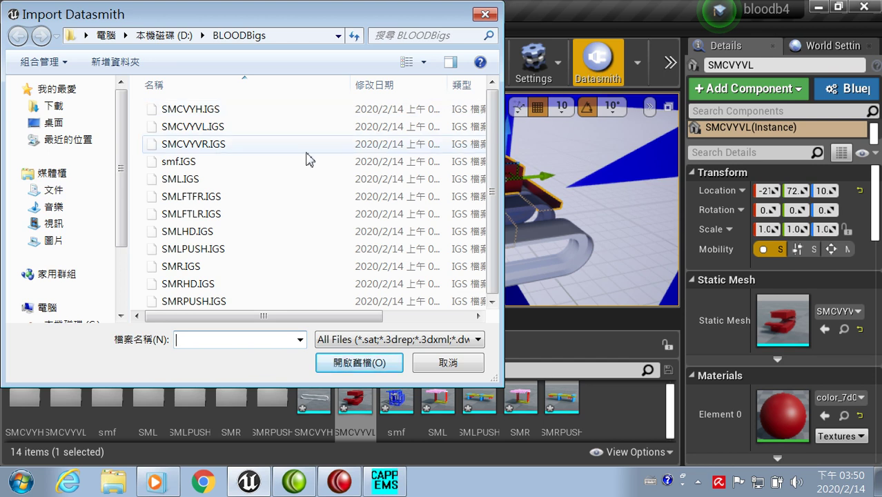
{"action": "left_click", "coordinate": [228, 149]}
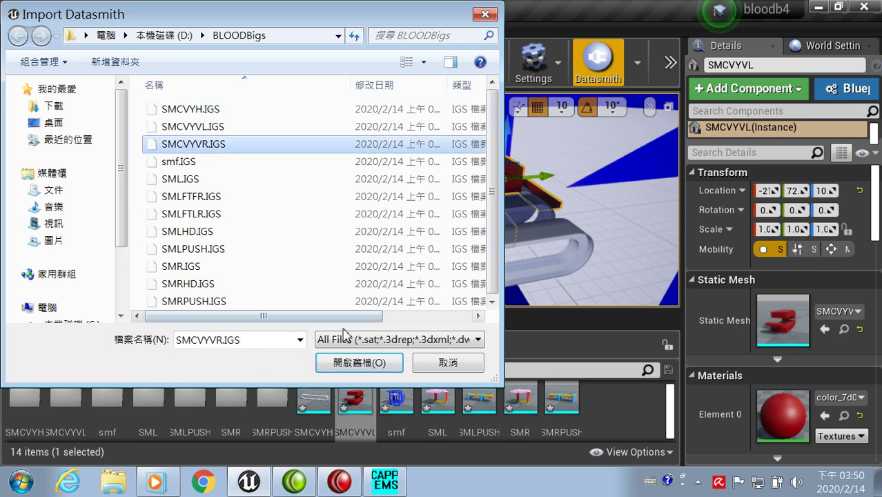
{"action": "left_click", "coordinate": [358, 364]}
{"action": "left_click", "coordinate": [509, 409]}
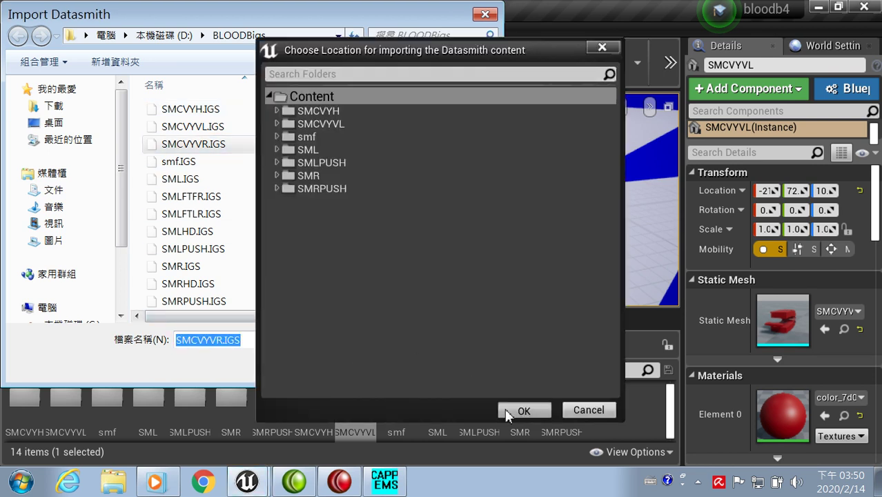
{"action": "left_click", "coordinate": [543, 382]}
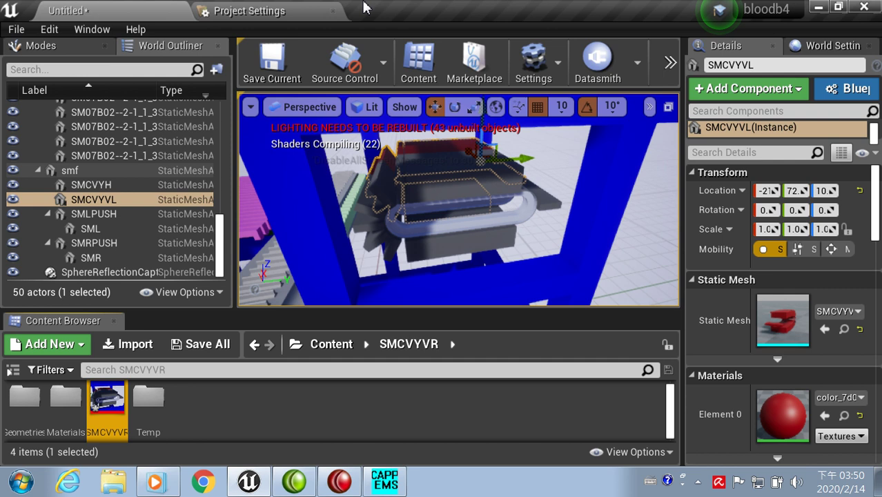
{"action": "scroll", "coordinate": [96, 143], "scroll_direction": "up", "scroll_amount": 3}
Select the SMCVYVR scene and all 37 of its part actors in the World Outliner
{"action": "scroll", "coordinate": [100, 143], "scroll_direction": "up", "scroll_amount": 3}
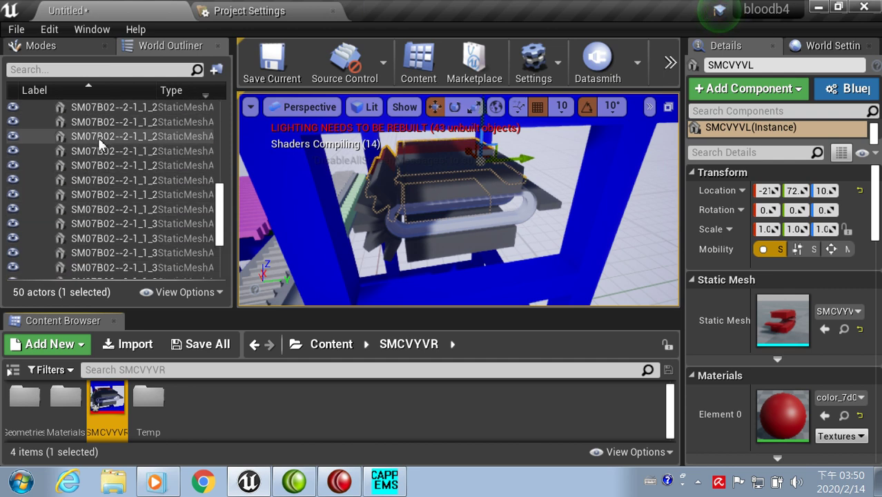
{"action": "scroll", "coordinate": [100, 143], "scroll_direction": "up", "scroll_amount": 5}
{"action": "scroll", "coordinate": [99, 146], "scroll_direction": "up", "scroll_amount": 5}
{"action": "scroll", "coordinate": [96, 159], "scroll_direction": "up", "scroll_amount": 5}
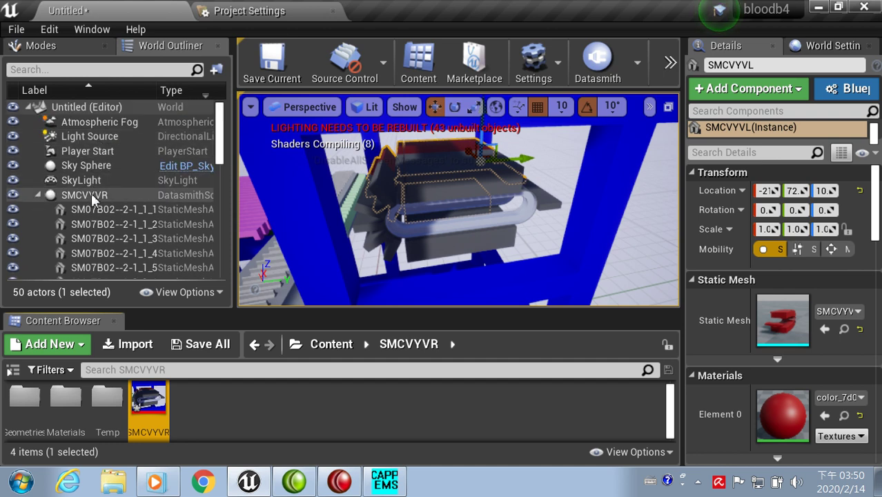
{"action": "left_click", "coordinate": [91, 196]}
{"action": "scroll", "coordinate": [101, 212], "scroll_direction": "down", "scroll_amount": 3}
{"action": "scroll", "coordinate": [104, 214], "scroll_direction": "down", "scroll_amount": 3}
{"action": "scroll", "coordinate": [105, 216], "scroll_direction": "down", "scroll_amount": 3}
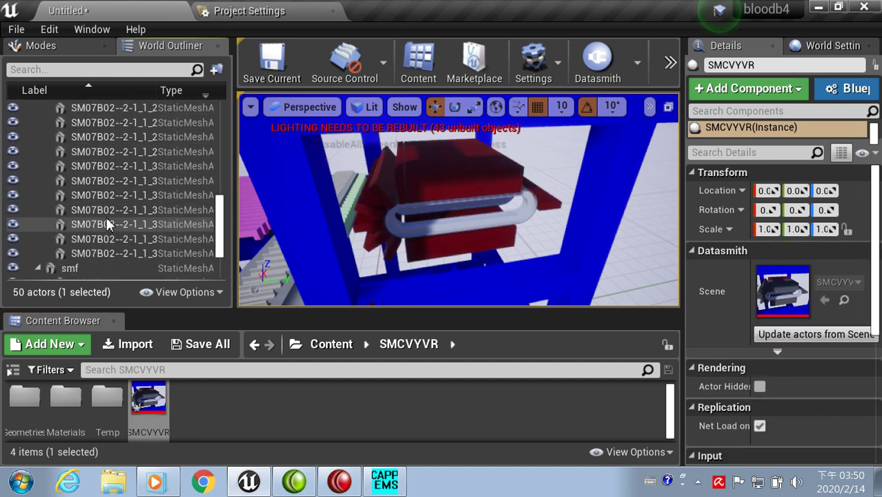
{"action": "scroll", "coordinate": [105, 217], "scroll_direction": "down", "scroll_amount": 3}
{"action": "scroll", "coordinate": [105, 174], "scroll_direction": "up", "scroll_amount": 1}
{"action": "left_click", "coordinate": [105, 175], "text": "shift"}
Merge the selected parts with Merge Actors and save the mesh as SMCVYVR
{"action": "left_click", "coordinate": [102, 29]}
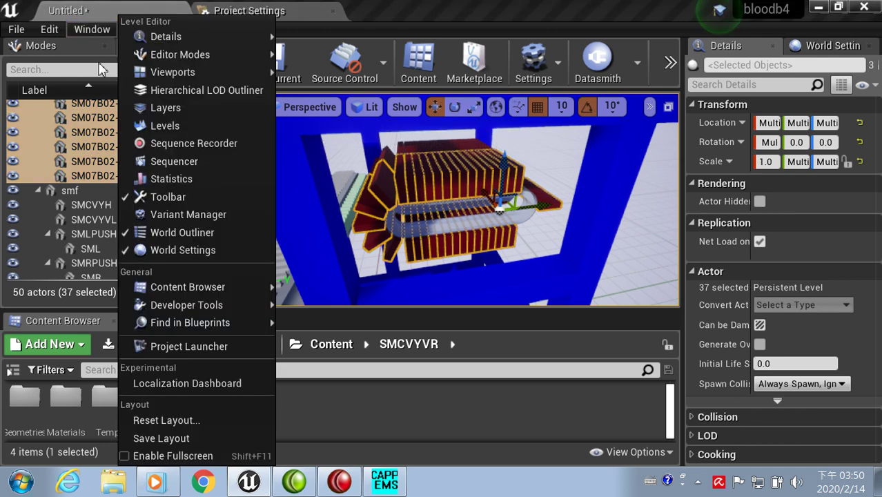
{"action": "mouse_move", "coordinate": [163, 305]}
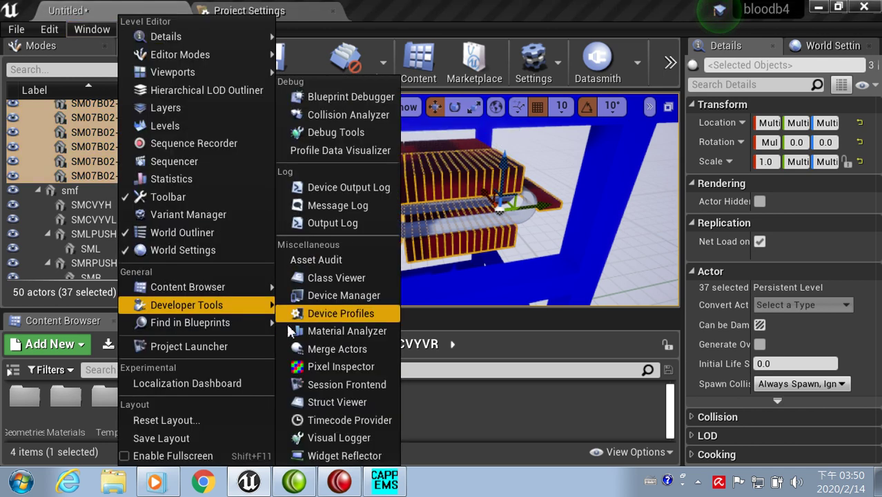
{"action": "left_click", "coordinate": [306, 349]}
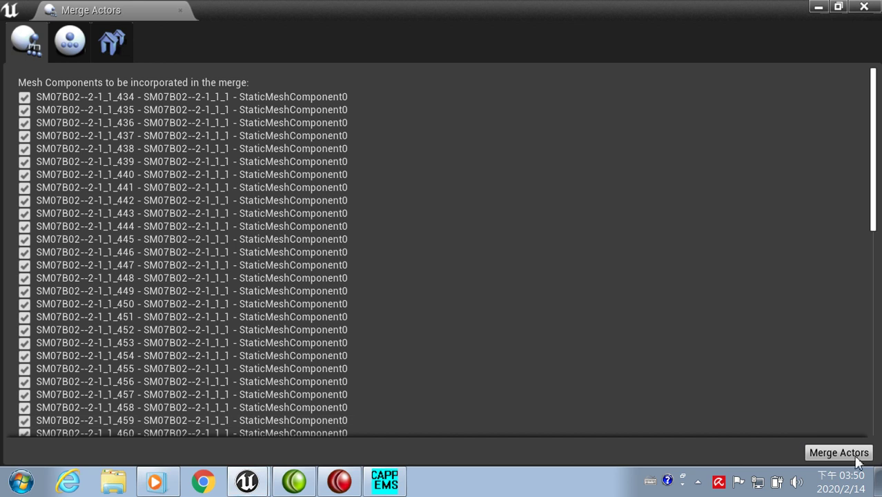
{"action": "left_click", "coordinate": [843, 456]}
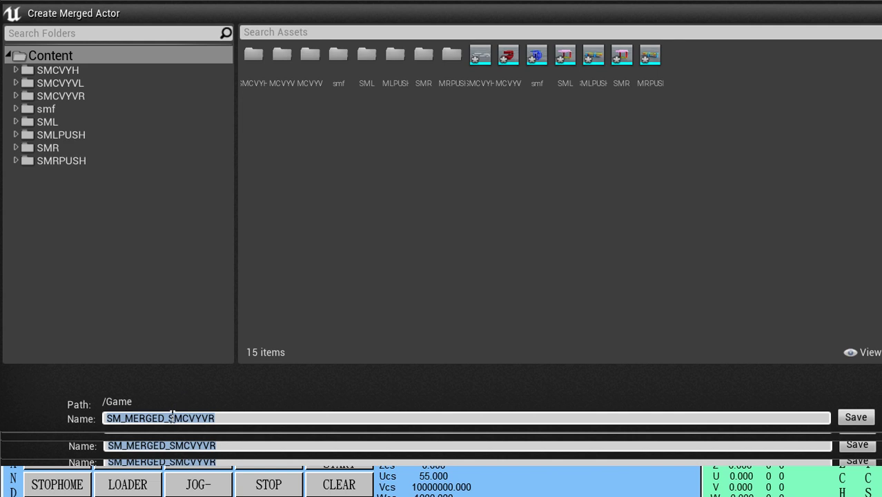
{"action": "left_click", "coordinate": [172, 417]}
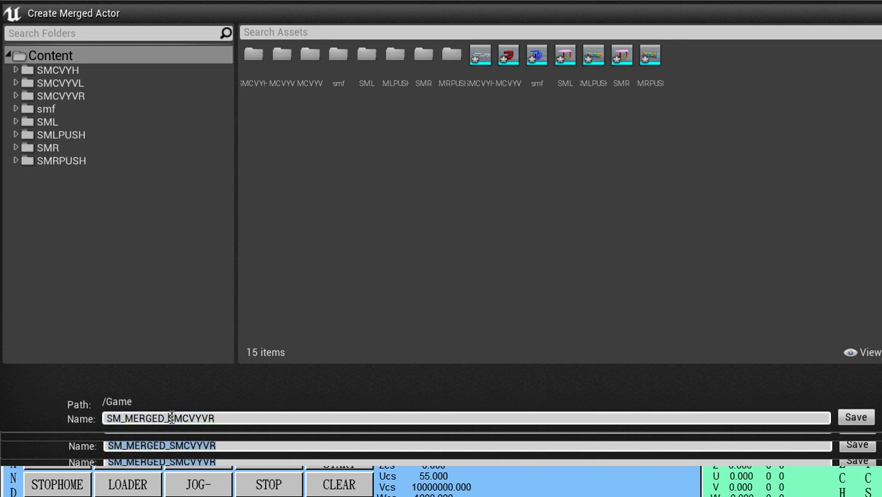
{"action": "key", "text": "BackSpace"}
{"action": "key", "text": "BackSpace"}
{"action": "key", "text": "BackSpace"}
{"action": "key", "text": "BackSpace"}
{"action": "key", "text": "BackSpace"}
{"action": "key", "text": "BackSpace"}
{"action": "key", "text": "BackSpace"}
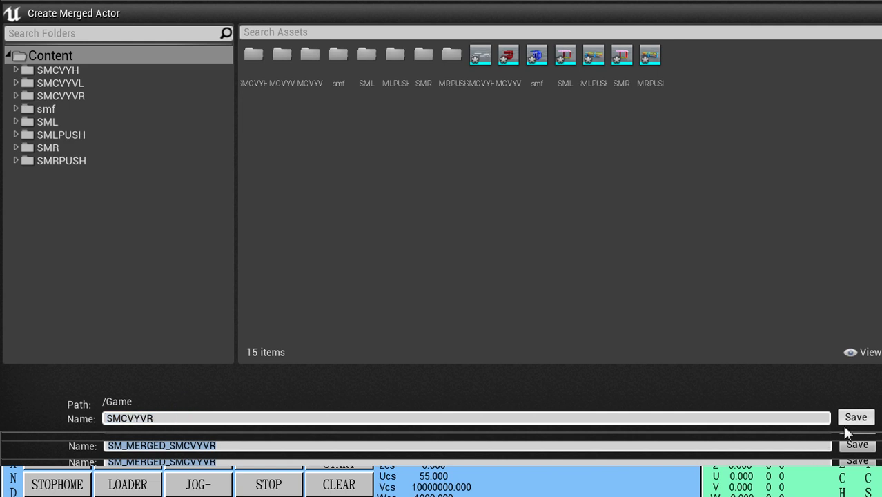
{"action": "left_click", "coordinate": [853, 418]}
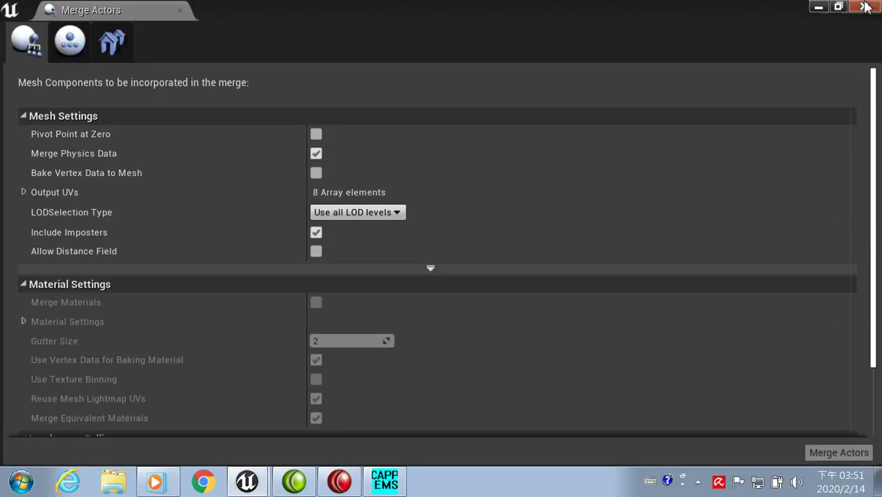
{"action": "left_click", "coordinate": [863, 6]}
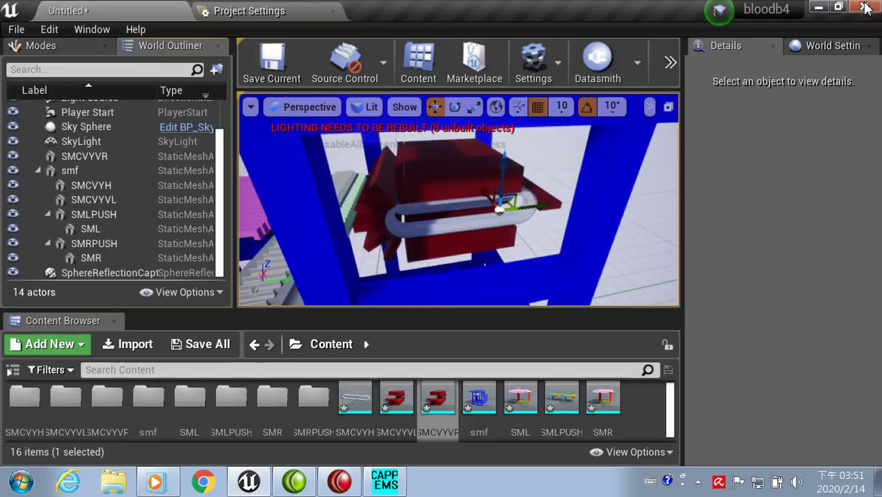
Parent the merged SMCVYVR actor under smf and orbit the view to check it
{"action": "left_click", "coordinate": [97, 159]}
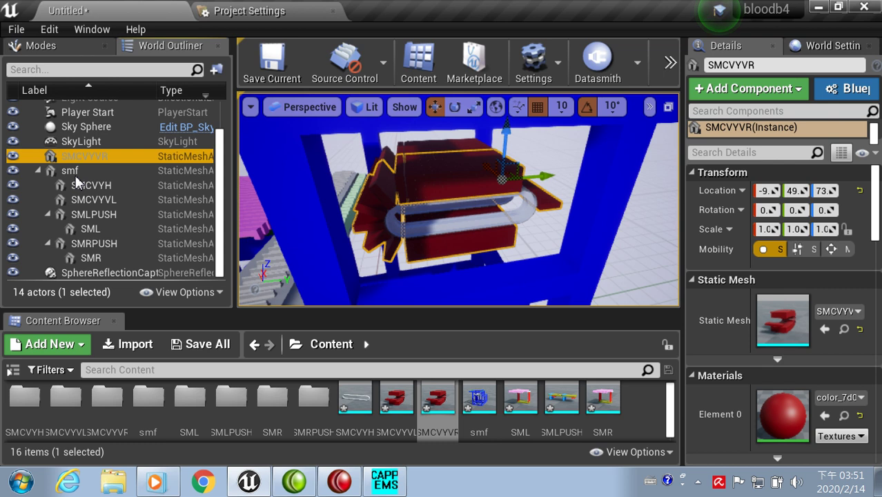
{"action": "left_click_drag", "start_coordinate": [76, 180], "coordinate": [76, 174]}
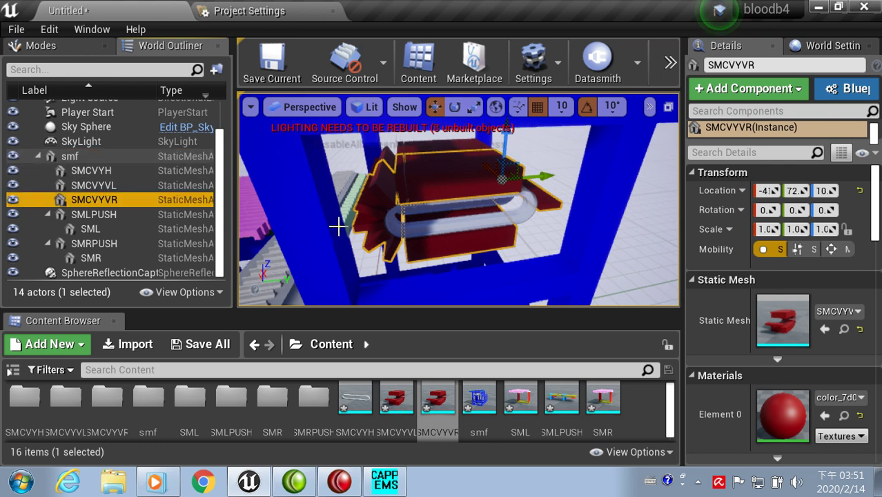
{"action": "right_click_drag", "start_coordinate": [338, 226], "coordinate": [324, 228]}
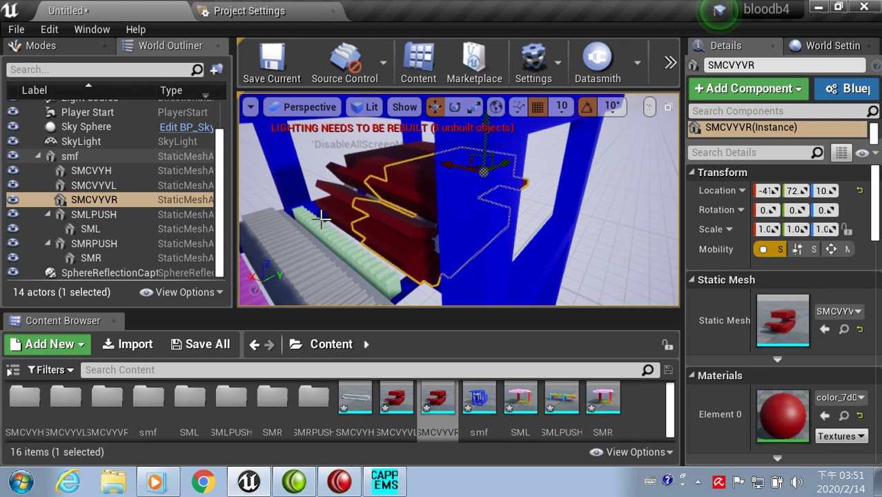
Import SMLHD.IGS via Datasmith with default options and select the new SMLHD scene
{"action": "left_click", "coordinate": [597, 78]}
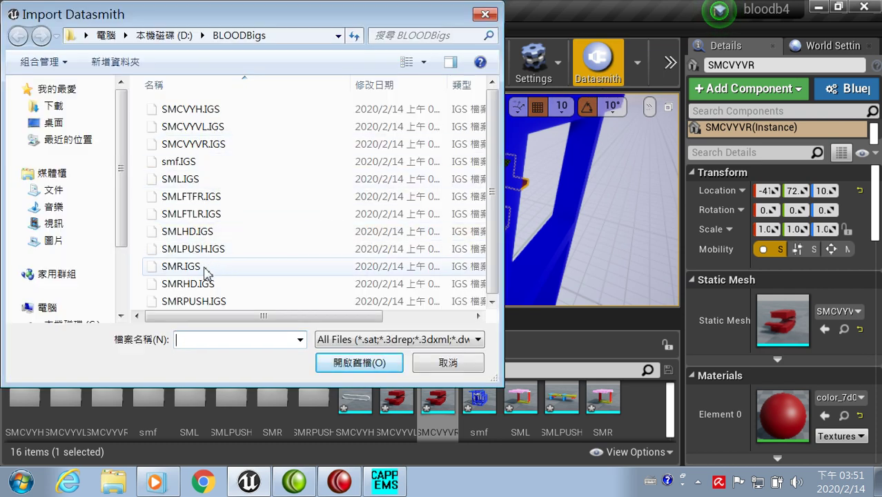
{"action": "left_click", "coordinate": [184, 234]}
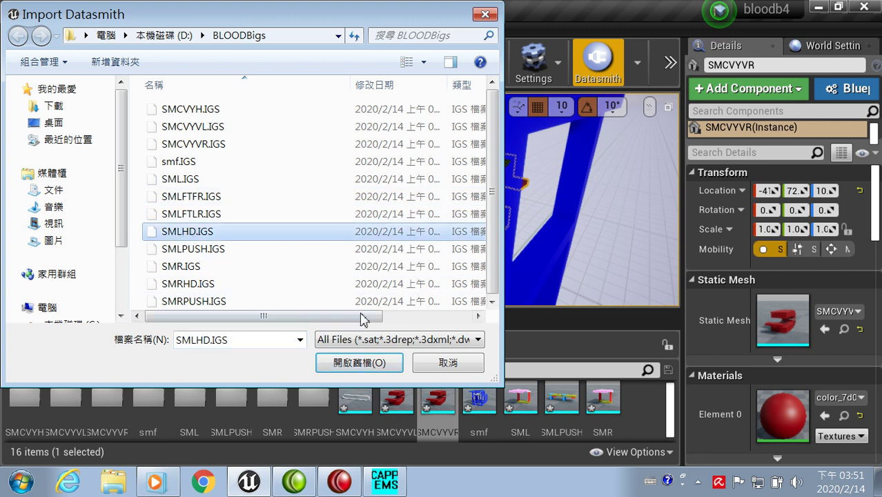
{"action": "left_click", "coordinate": [362, 368]}
{"action": "left_click", "coordinate": [514, 412]}
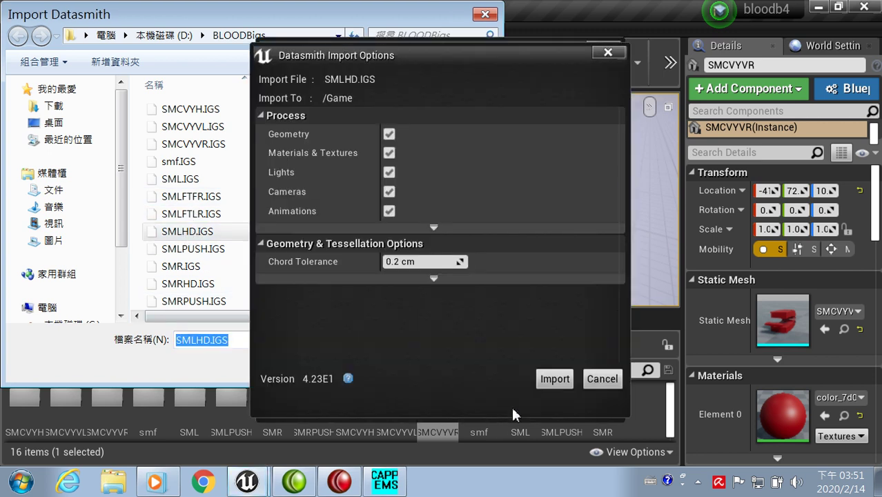
{"action": "left_click", "coordinate": [542, 384]}
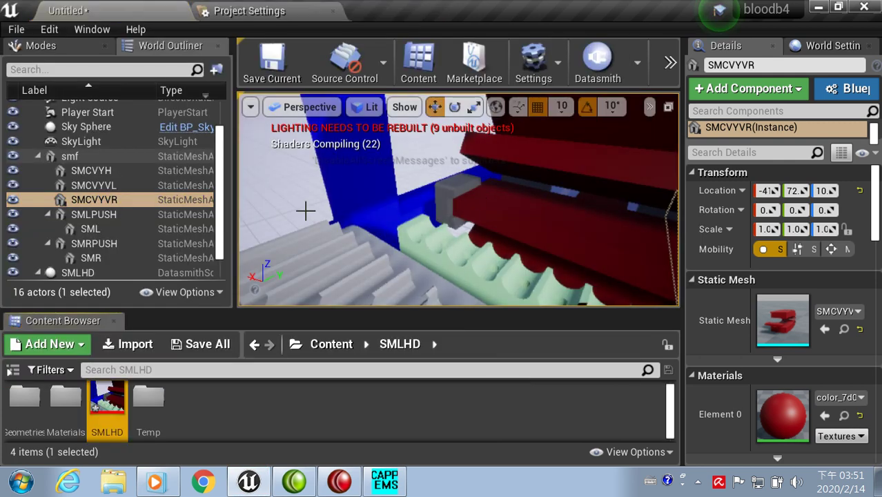
{"action": "left_click", "coordinate": [99, 273]}
{"action": "scroll", "coordinate": [99, 275], "scroll_direction": "down", "scroll_amount": 1}
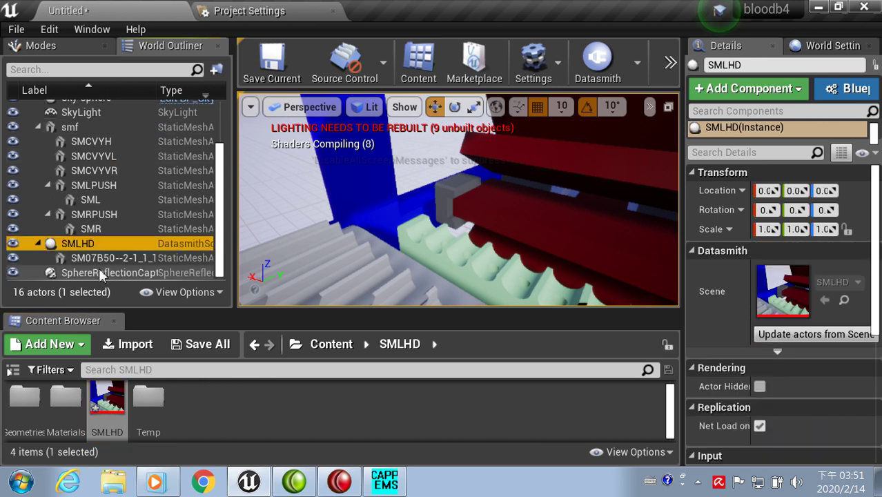
Add the SM07B50 part to the selection and merge it with Merge Actors
{"action": "left_click", "coordinate": [104, 257], "text": "ctrl"}
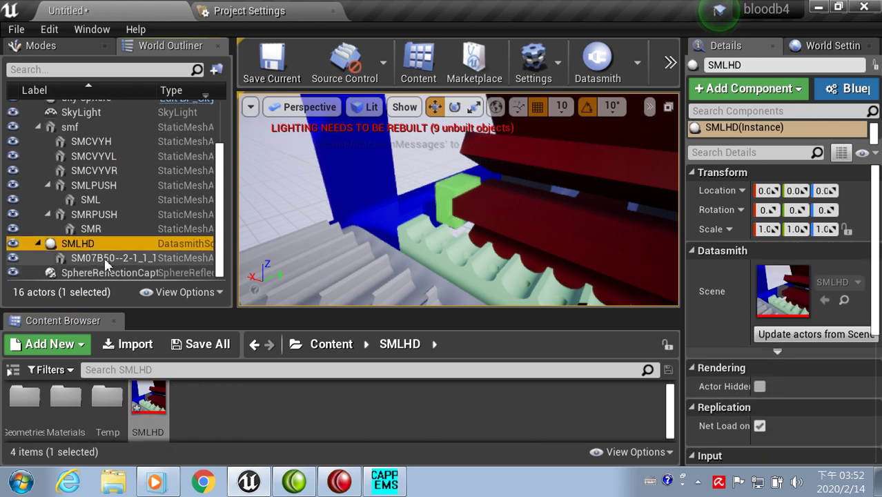
{"action": "left_click", "coordinate": [92, 29]}
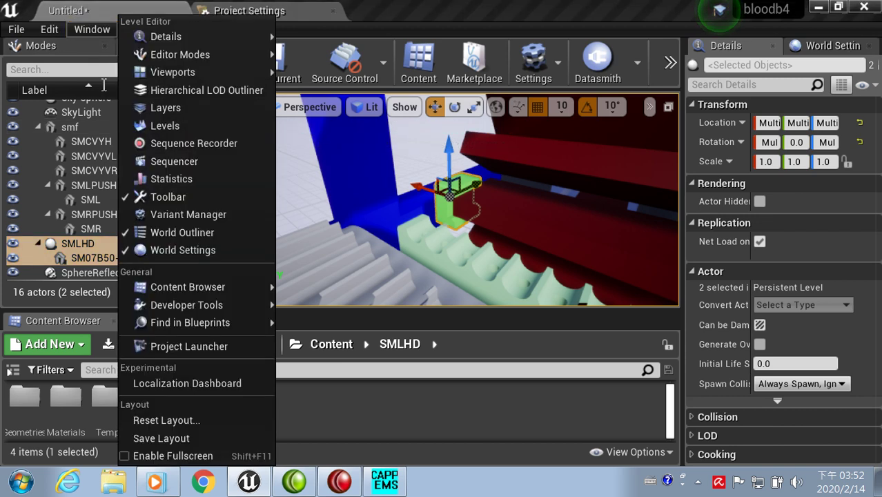
{"action": "mouse_move", "coordinate": [170, 305]}
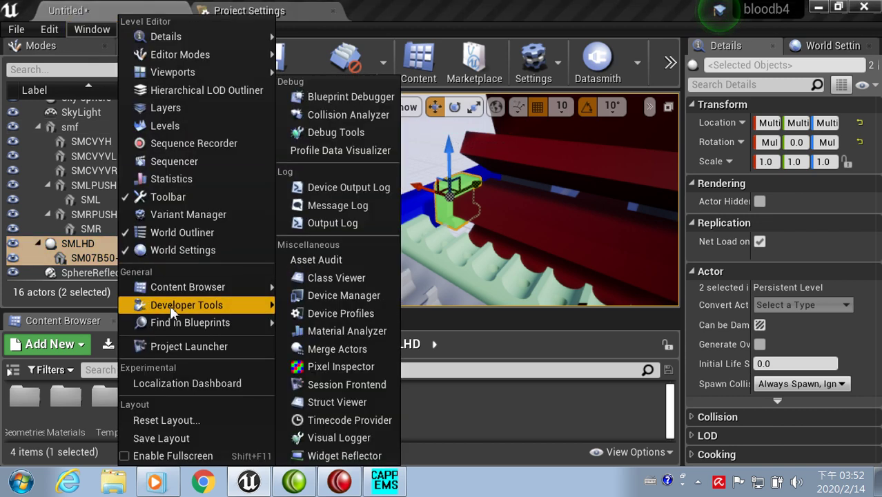
{"action": "left_click", "coordinate": [325, 349]}
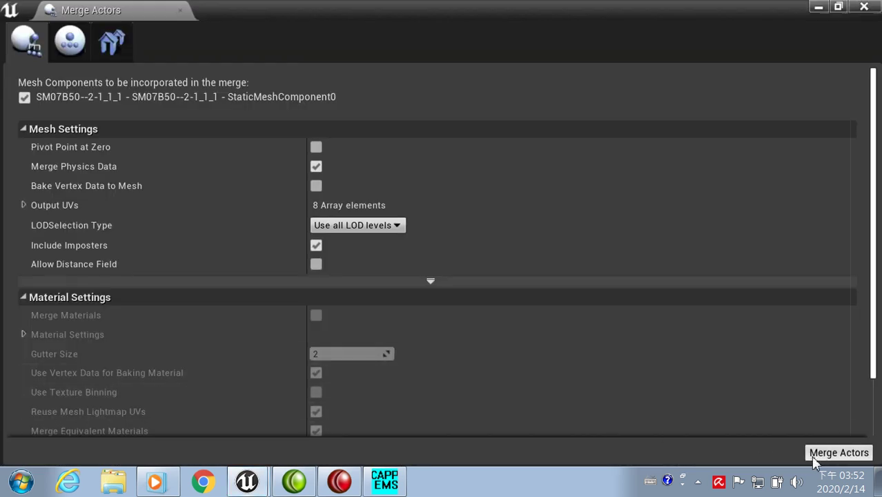
{"action": "left_click", "coordinate": [831, 461]}
Save the merged mesh as SMLHD and nest it under the smf assembly
{"action": "mouse_move", "coordinate": [333, 15]}
{"action": "left_mouse_down"}
{"action": "mouse_move", "coordinate": [331, 165]}
{"action": "mouse_move", "coordinate": [331, 21]}
{"action": "left_mouse_up"}
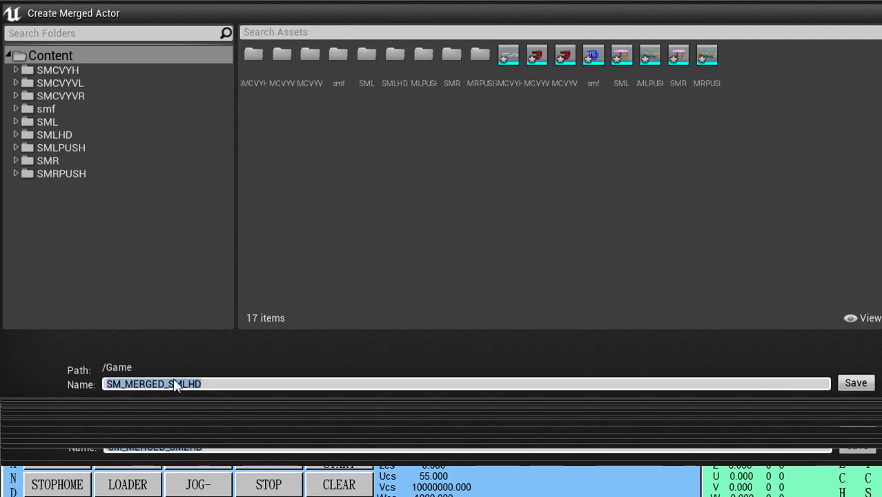
{"action": "left_click", "coordinate": [170, 384]}
{"action": "key", "text": "BackSpace"}
{"action": "key", "text": "BackSpace"}
{"action": "key", "text": "BackSpace"}
{"action": "key", "text": "BackSpace"}
{"action": "key", "text": "BackSpace"}
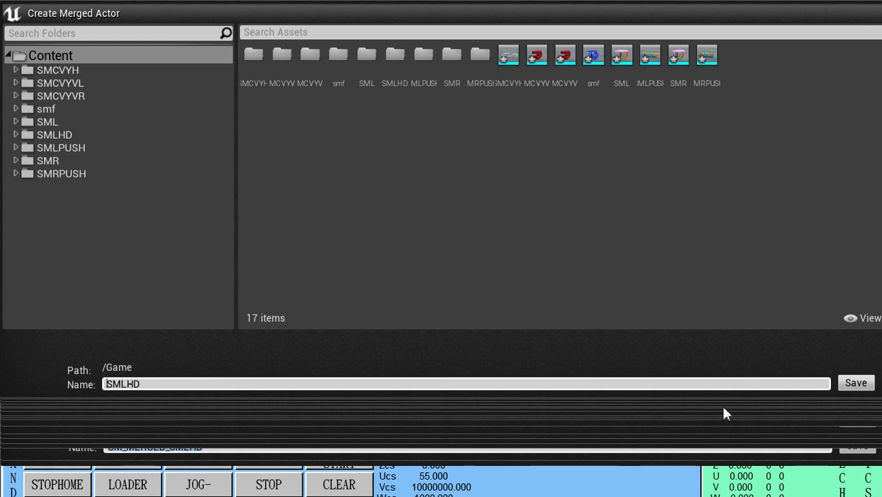
{"action": "left_click", "coordinate": [856, 388]}
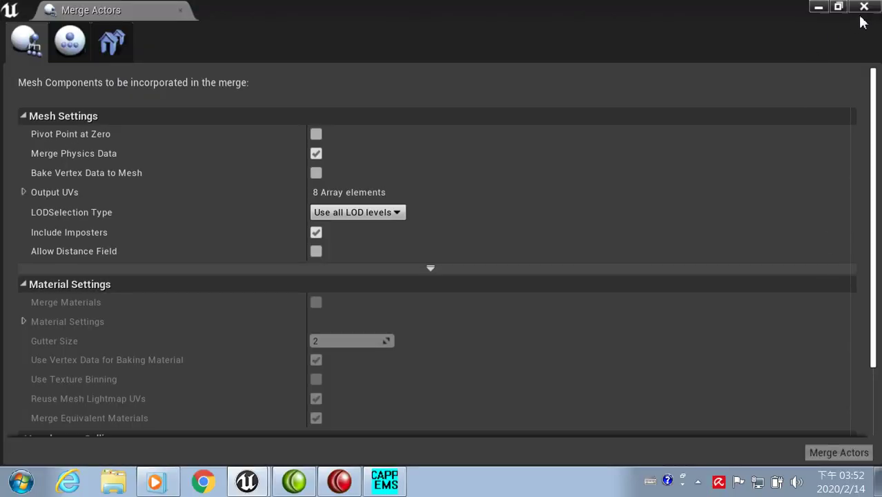
{"action": "left_click", "coordinate": [863, 7]}
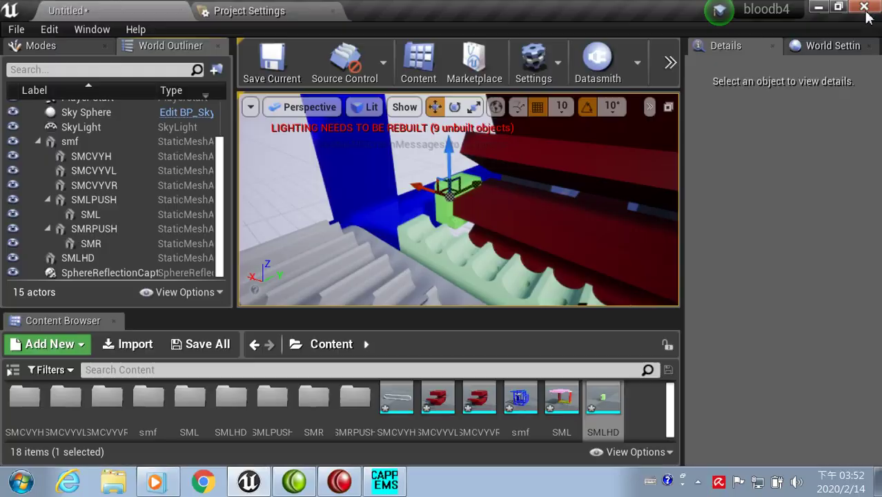
{"action": "left_click", "coordinate": [89, 265]}
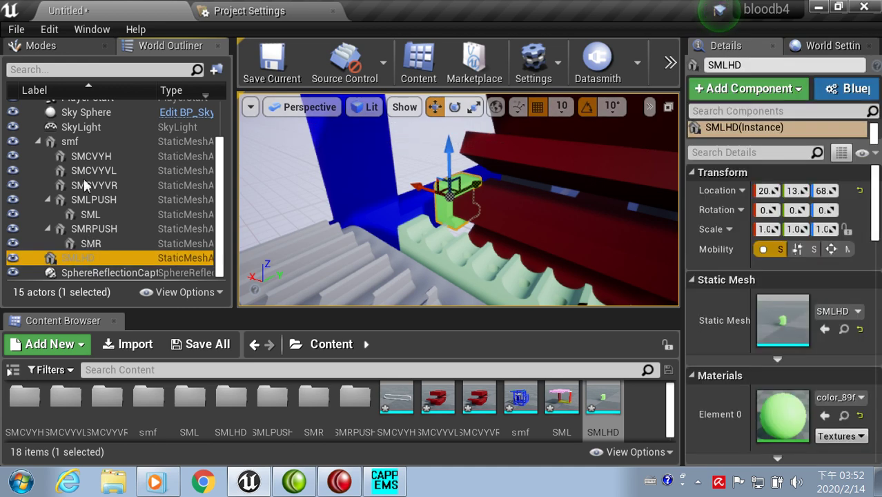
{"action": "left_click_drag", "start_coordinate": [87, 257], "coordinate": [75, 142]}
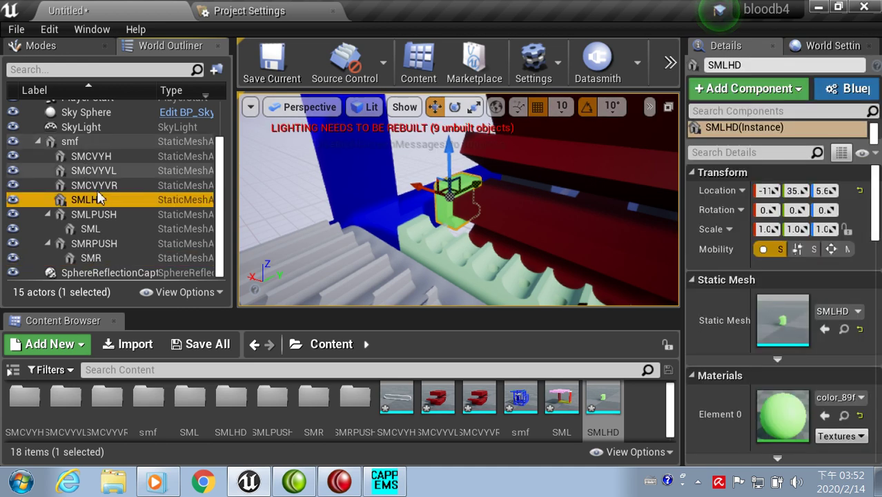
Import SMRHD.IGS via Datasmith with defaults and select the SMRHD scene
{"action": "left_click", "coordinate": [595, 66]}
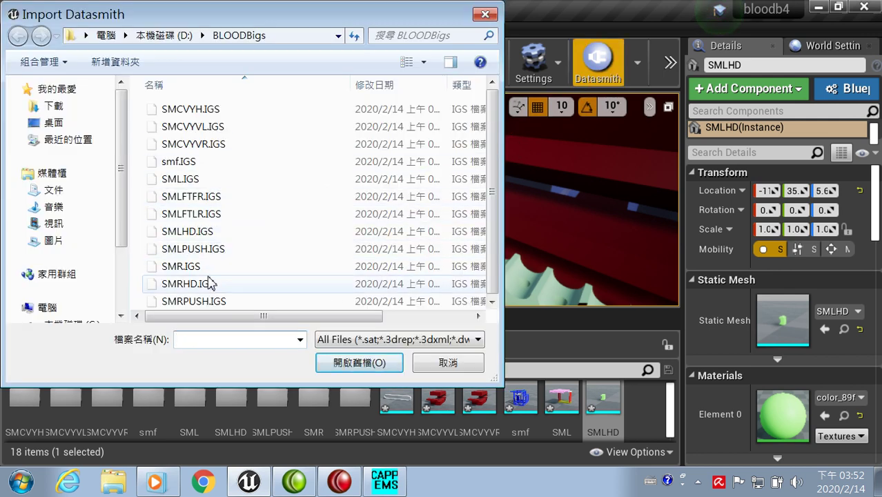
{"action": "left_click", "coordinate": [193, 288]}
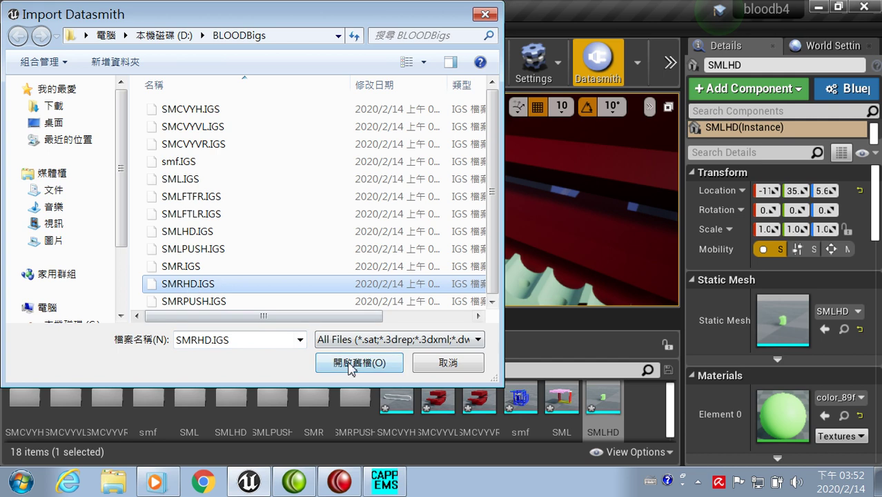
{"action": "left_click", "coordinate": [349, 366]}
{"action": "left_click", "coordinate": [505, 408]}
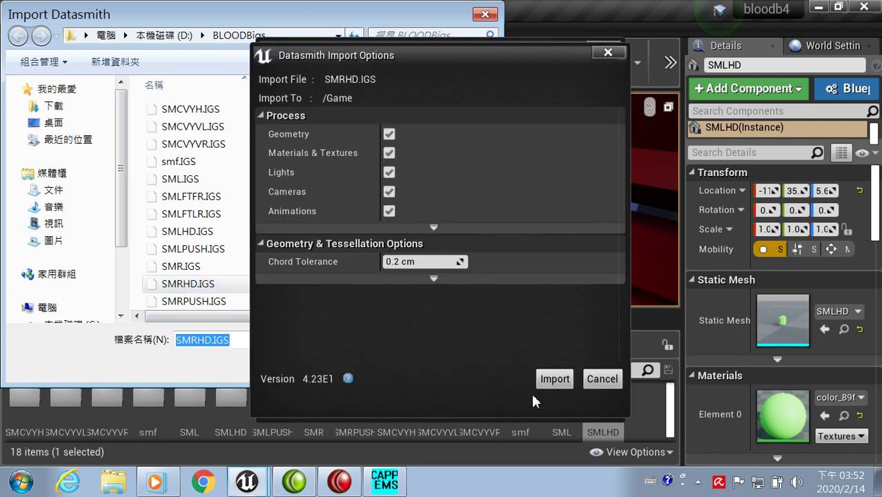
{"action": "left_click", "coordinate": [546, 384]}
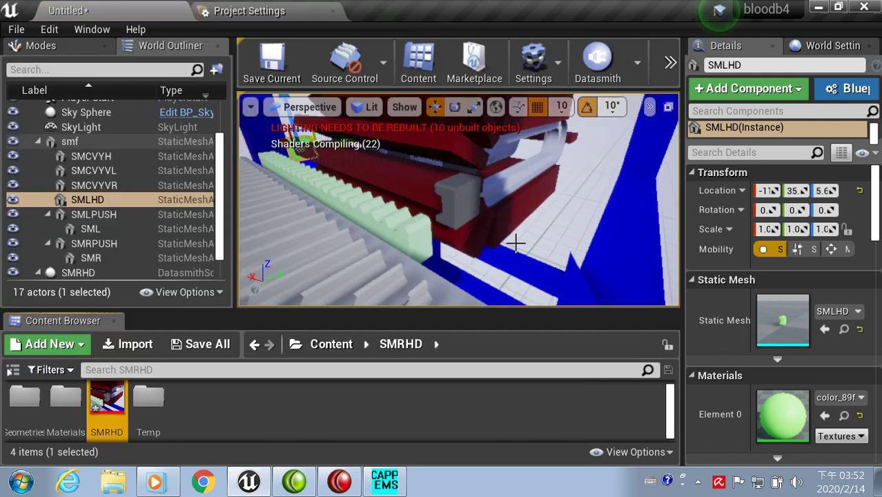
{"action": "left_click", "coordinate": [98, 270]}
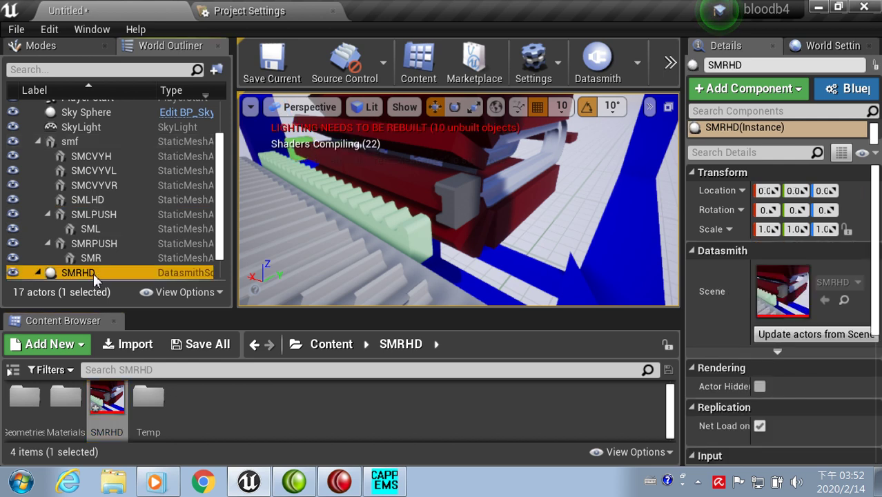
{"action": "scroll", "coordinate": [90, 273], "scroll_direction": "down", "scroll_amount": 1}
Add the SM07B50 part and merge the SMRHD actors with Merge Actors
{"action": "left_click", "coordinate": [96, 258], "text": "ctrl"}
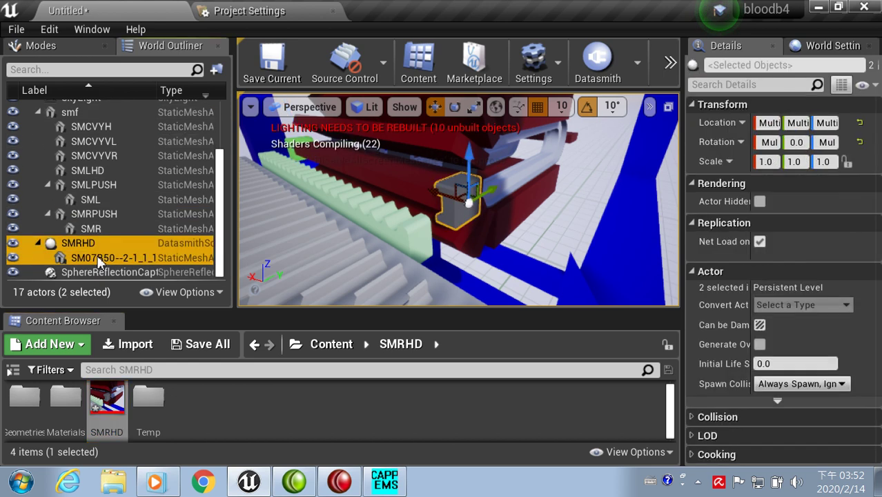
{"action": "left_click", "coordinate": [98, 31]}
{"action": "mouse_move", "coordinate": [179, 323]}
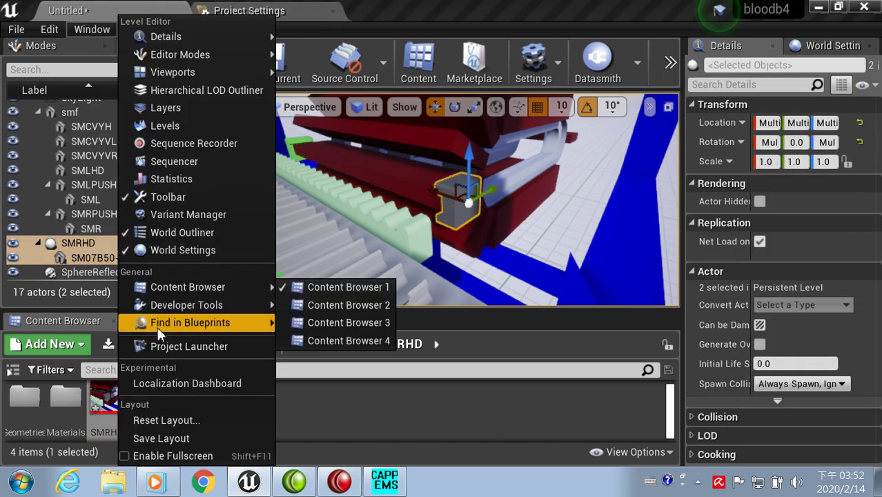
{"action": "mouse_move", "coordinate": [193, 308]}
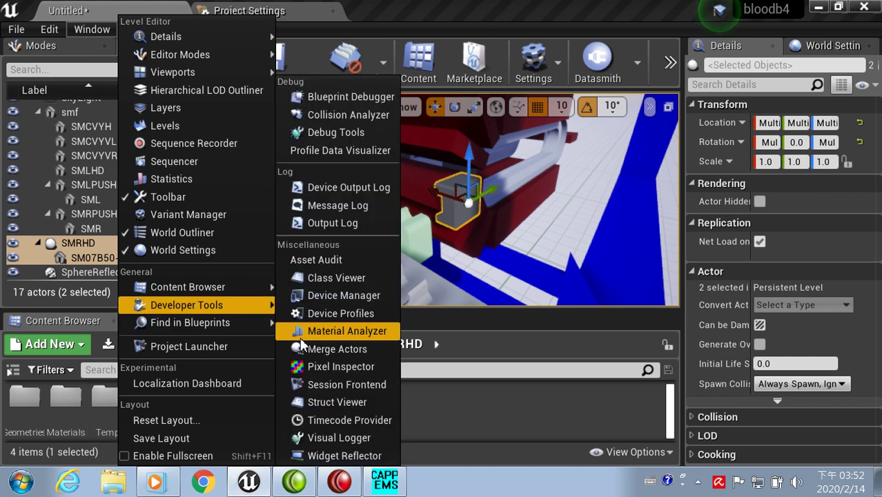
{"action": "left_click", "coordinate": [314, 353]}
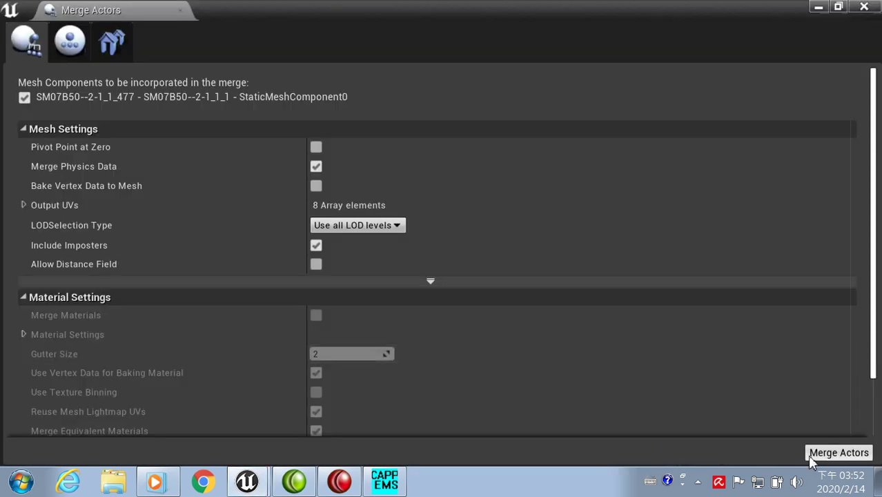
{"action": "left_click", "coordinate": [828, 451]}
Save the merged mesh under the name SMRHD and close Merge Actors
{"action": "mouse_move", "coordinate": [345, 9]}
{"action": "left_mouse_down"}
{"action": "mouse_move", "coordinate": [331, 142]}
{"action": "mouse_move", "coordinate": [330, 18]}
{"action": "left_mouse_up"}
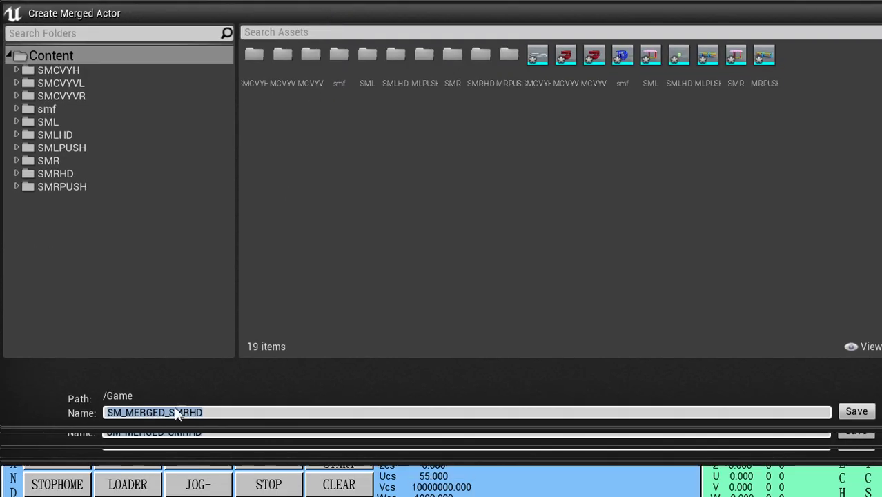
{"action": "left_click", "coordinate": [171, 409]}
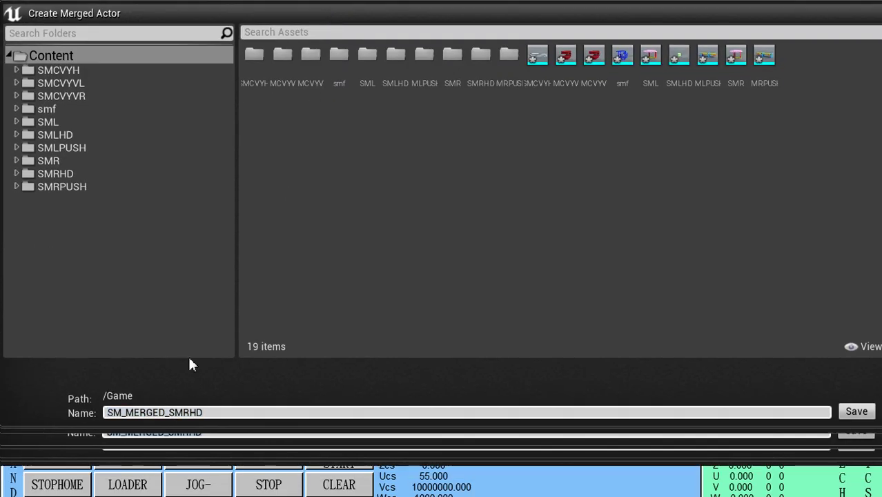
{"action": "key", "text": "BackSpace"}
{"action": "key", "text": "BackSpace"}
{"action": "key", "text": "BackSpace"}
{"action": "key", "text": "BackSpace"}
{"action": "key", "text": "BackSpace"}
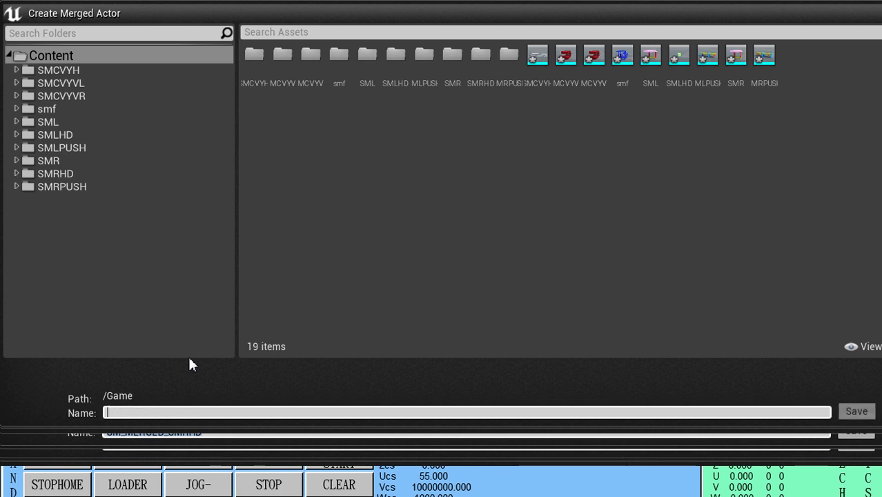
{"action": "type", "text": "SMRHD"}
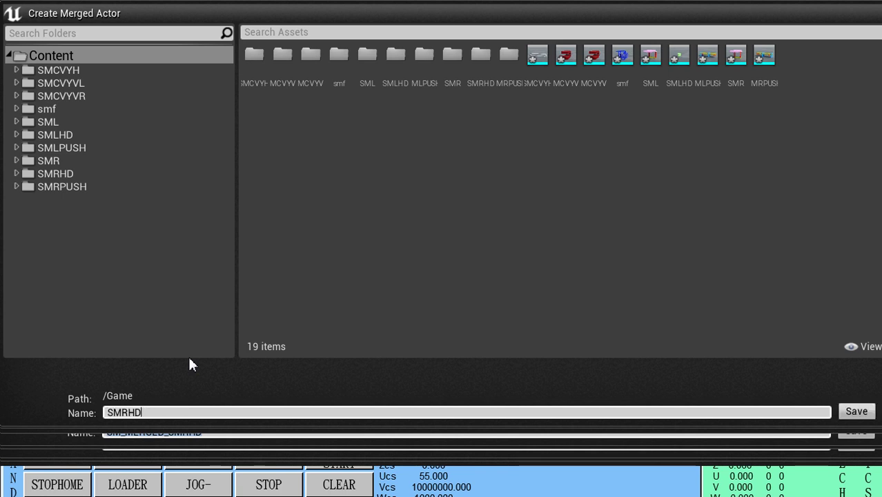
{"action": "left_click", "coordinate": [858, 412]}
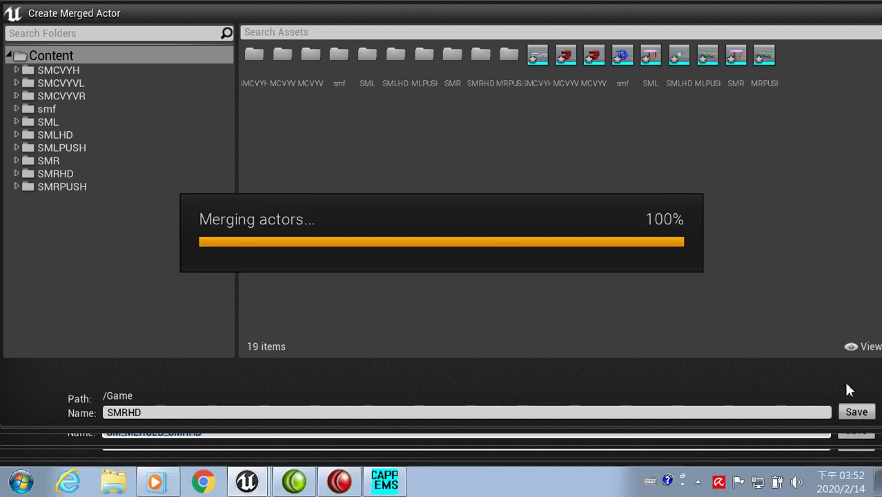
{"action": "left_click", "coordinate": [863, 7]}
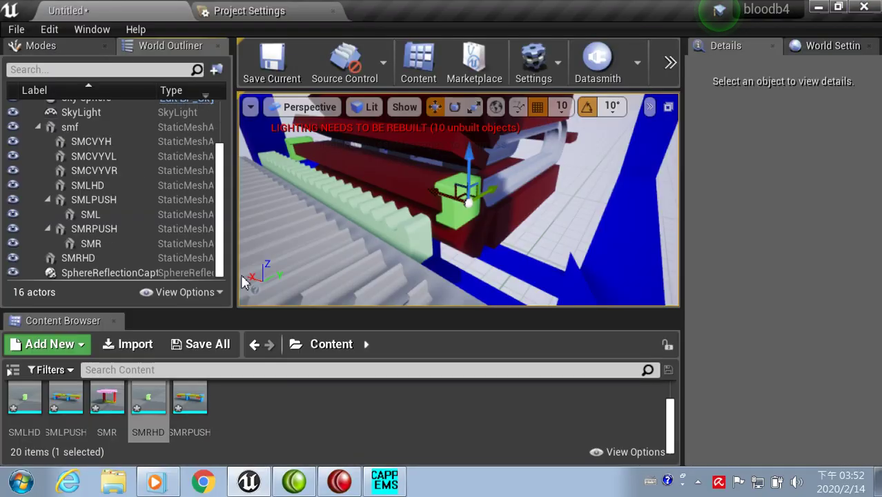
Parent SMRHD under smf, view the whole machine, and reopen the Datasmith importer
{"action": "left_click_drag", "start_coordinate": [86, 263], "coordinate": [80, 127]}
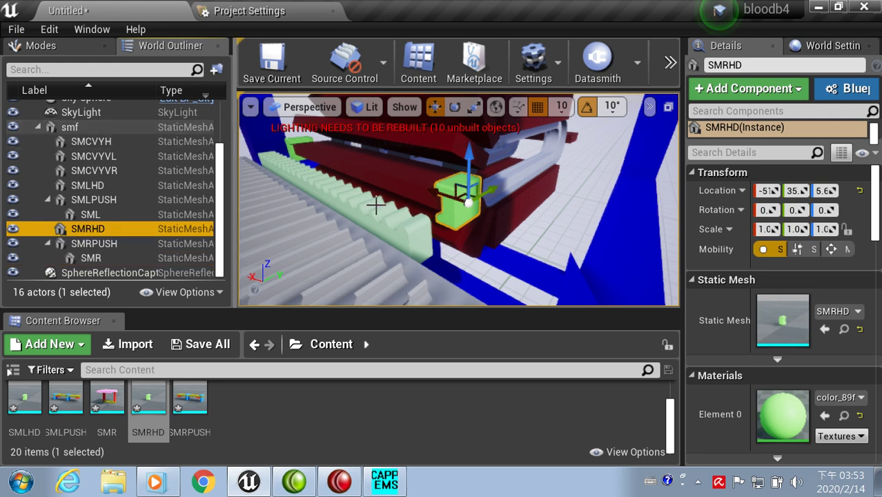
{"action": "right_click_drag", "start_coordinate": [379, 211], "coordinate": [379, 211]}
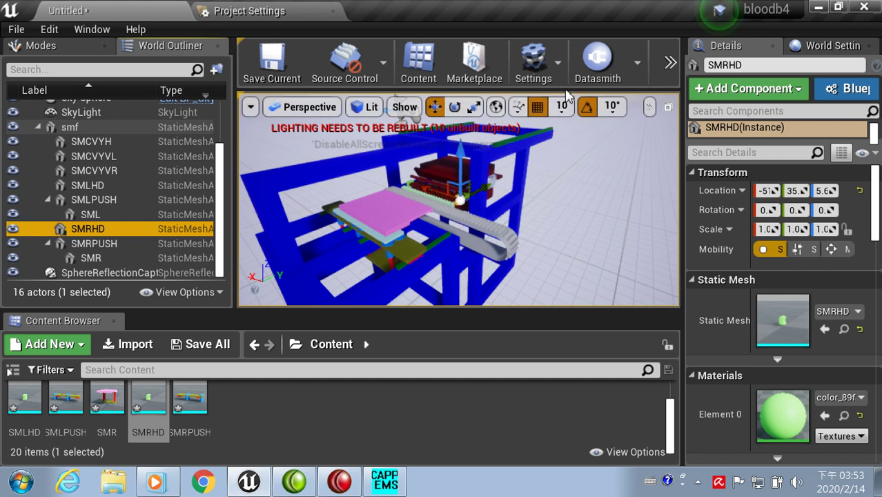
{"action": "left_click", "coordinate": [599, 76]}
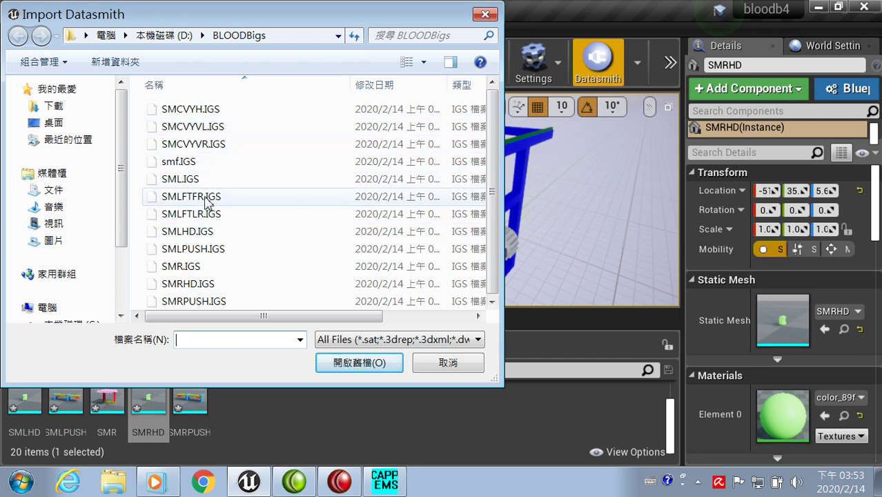
Open SMLFTFR.IGS and import it into the Content folder with default options
{"action": "left_click", "coordinate": [186, 200]}
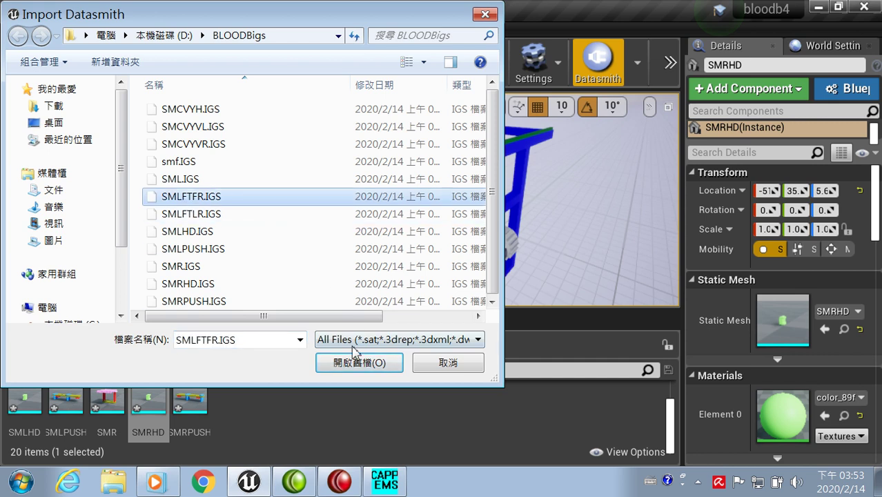
{"action": "left_click", "coordinate": [342, 371]}
{"action": "left_click", "coordinate": [343, 375]}
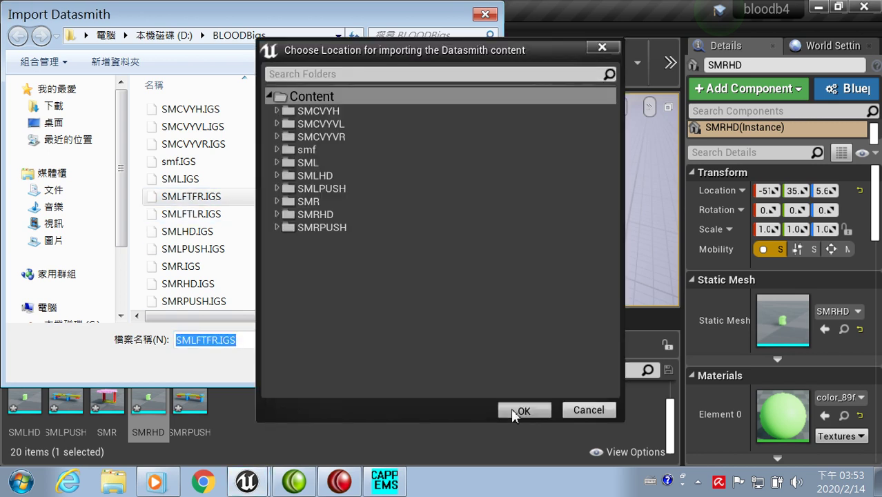
{"action": "left_click", "coordinate": [511, 407]}
{"action": "left_click", "coordinate": [543, 386]}
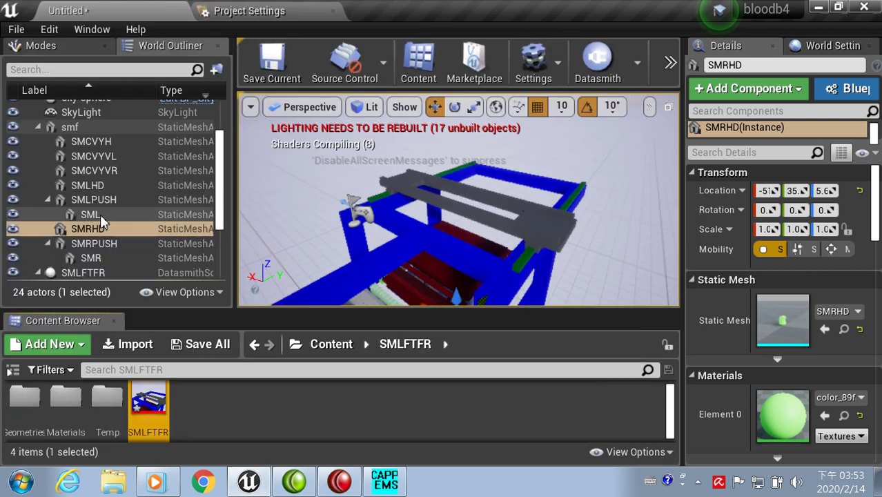
Select the SMLFTFR scene and all its parts in the World Outliner
{"action": "left_click", "coordinate": [88, 273]}
{"action": "scroll", "coordinate": [86, 271], "scroll_direction": "down", "scroll_amount": 3}
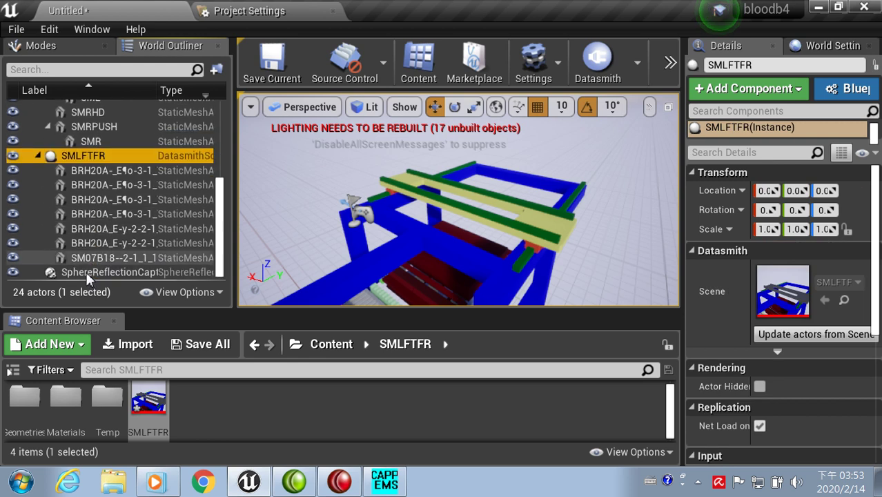
{"action": "left_click", "coordinate": [89, 257], "text": "shift"}
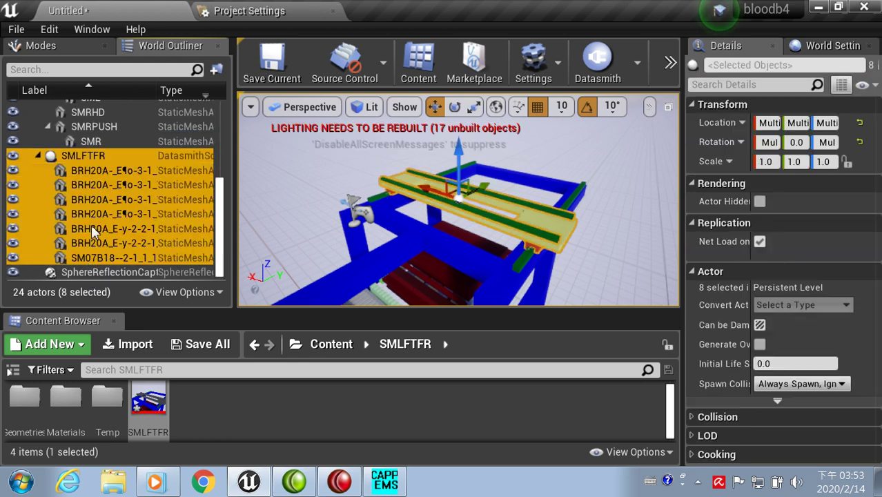
Merge the SMLFTFR parts into one static mesh saved as SMLFTFR
{"action": "left_click", "coordinate": [92, 29]}
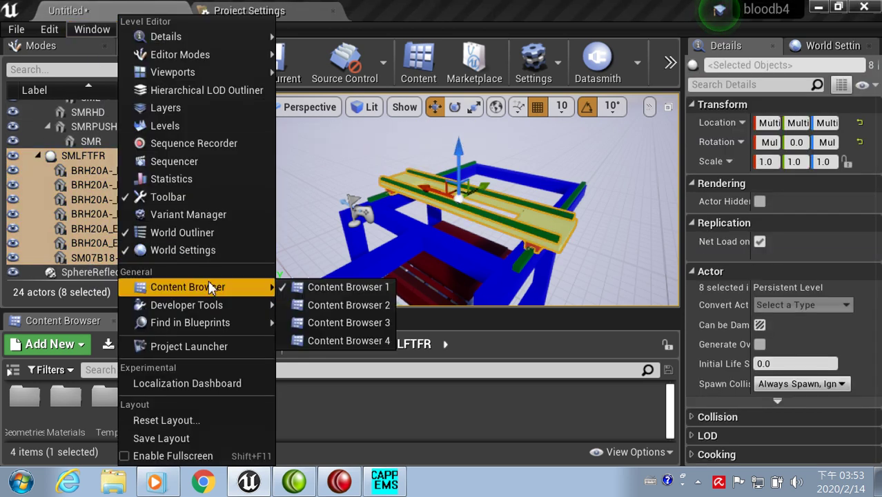
{"action": "mouse_move", "coordinate": [211, 310]}
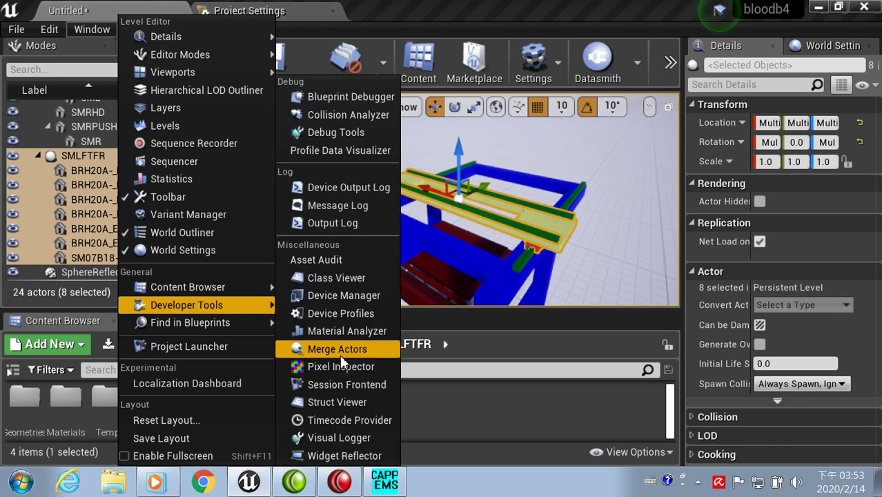
{"action": "left_click", "coordinate": [339, 350]}
{"action": "left_click", "coordinate": [859, 455]}
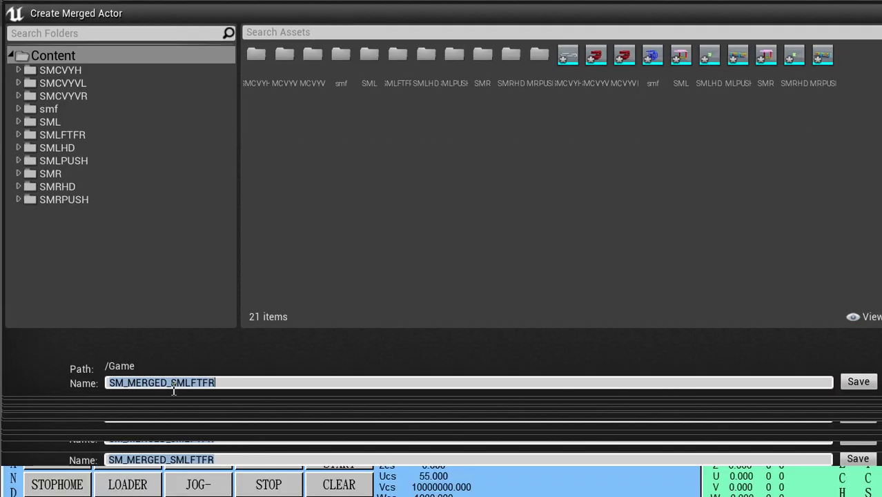
{"action": "left_click", "coordinate": [173, 387]}
{"action": "key", "text": "BackSpace"}
{"action": "key", "text": "BackSpace"}
{"action": "key", "text": "BackSpace"}
{"action": "key", "text": "BackSpace"}
{"action": "key", "text": "BackSpace"}
{"action": "key", "text": "BackSpace"}
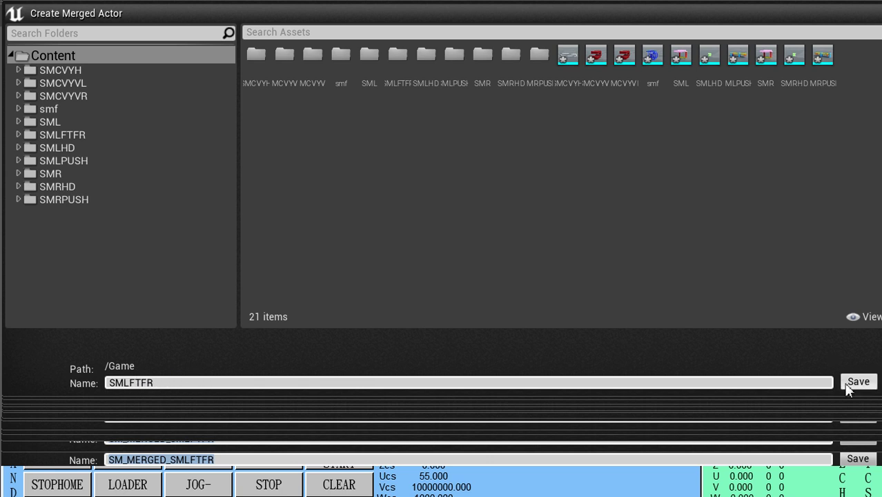
{"action": "left_click", "coordinate": [846, 384]}
{"action": "left_click", "coordinate": [864, 8]}
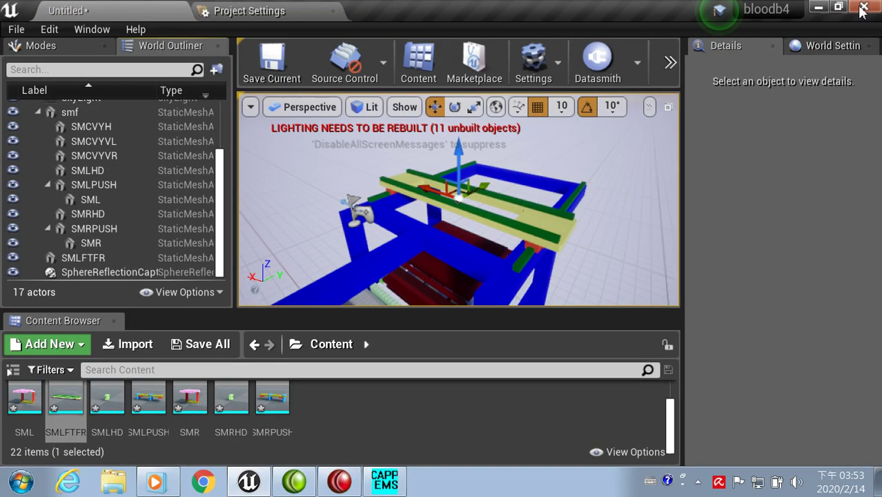
Parent the merged SMLFTFR actor under smf and reopen the Datasmith import browser
{"action": "left_click", "coordinate": [100, 260]}
{"action": "left_click_drag", "start_coordinate": [77, 111], "coordinate": [77, 111]}
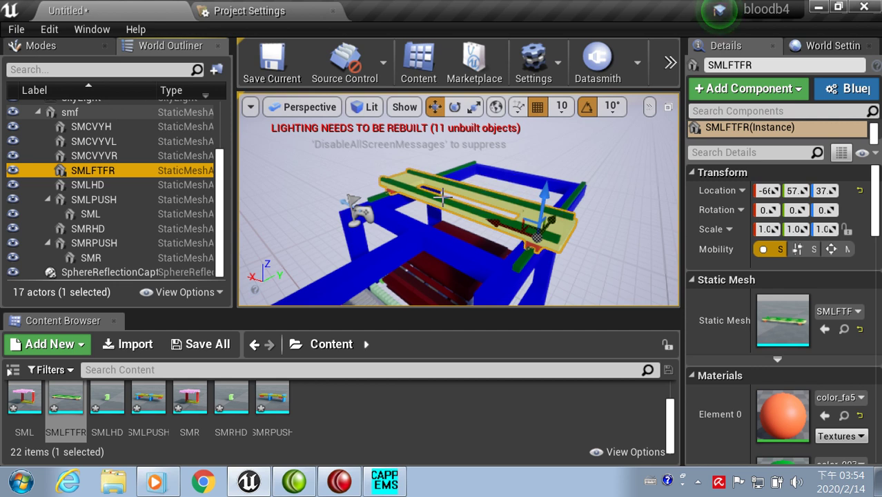
{"action": "left_click", "coordinate": [599, 80]}
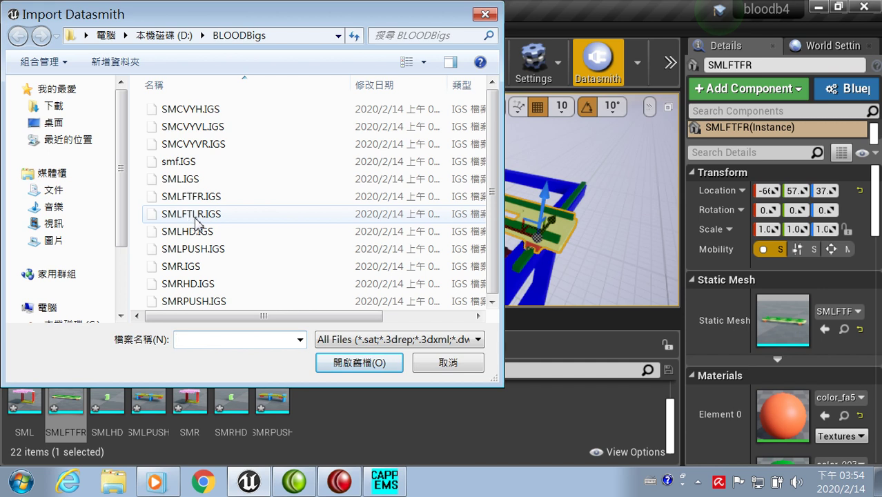
Import SMLFTLR.IGS through Datasmith into /Game using the default import options
{"action": "left_click", "coordinate": [196, 218]}
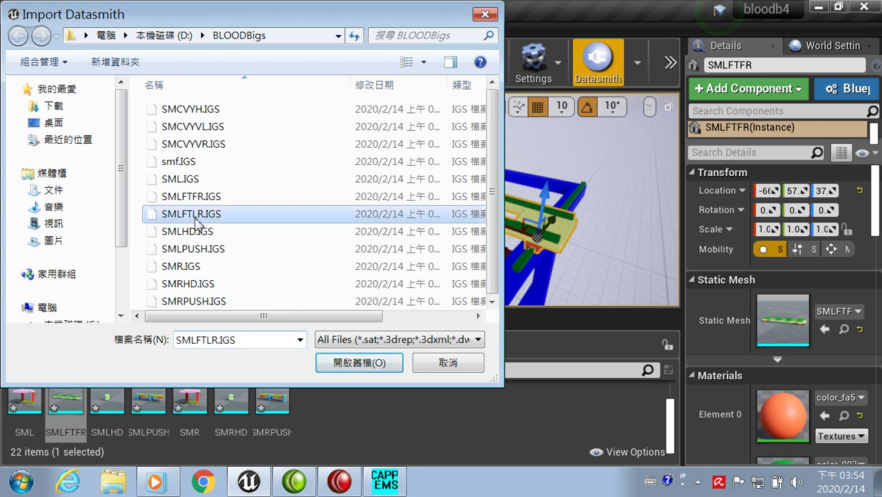
{"action": "left_click", "coordinate": [350, 367]}
{"action": "left_click", "coordinate": [509, 413]}
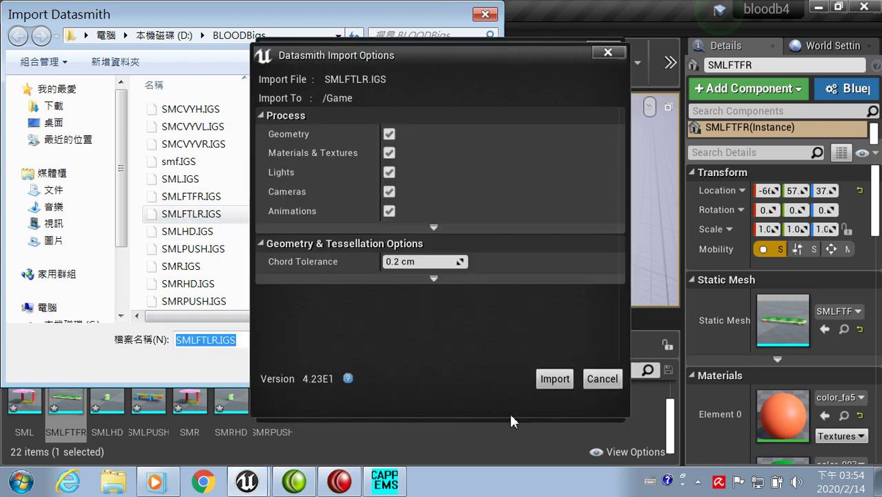
{"action": "left_click", "coordinate": [539, 379]}
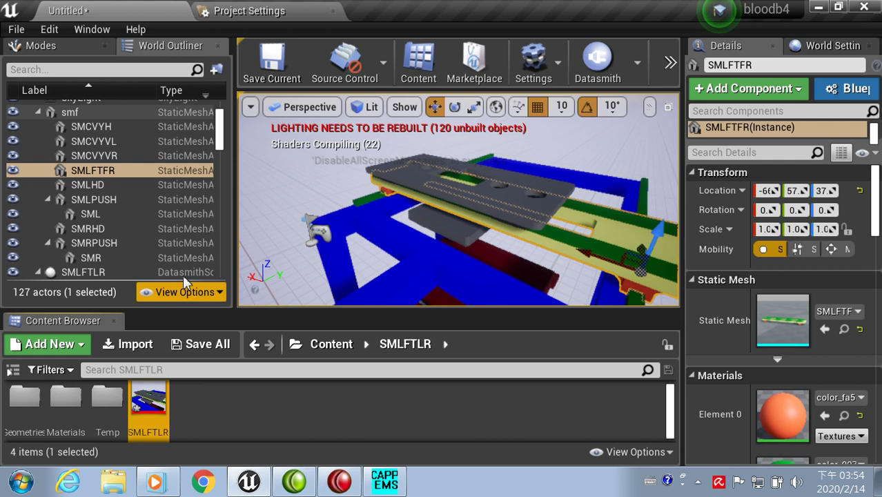
Select the SMLFTLR scene root, then select its last part at the bottom of the World Outliner
{"action": "left_click", "coordinate": [102, 273]}
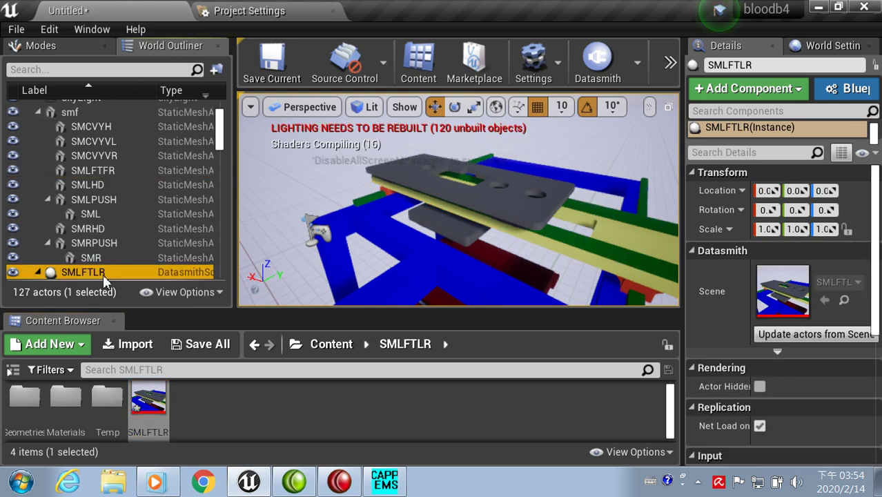
{"action": "scroll", "coordinate": [102, 274], "scroll_direction": "down", "scroll_amount": 3}
{"action": "scroll", "coordinate": [105, 274], "scroll_direction": "down", "scroll_amount": 2}
{"action": "scroll", "coordinate": [105, 275], "scroll_direction": "down", "scroll_amount": 2}
{"action": "scroll", "coordinate": [105, 274], "scroll_direction": "down", "scroll_amount": 2}
{"action": "scroll", "coordinate": [105, 276], "scroll_direction": "down", "scroll_amount": 2}
{"action": "scroll", "coordinate": [107, 279], "scroll_direction": "down", "scroll_amount": 2}
{"action": "scroll", "coordinate": [107, 280], "scroll_direction": "down", "scroll_amount": 2}
{"action": "scroll", "coordinate": [106, 275], "scroll_direction": "down", "scroll_amount": 2}
{"action": "scroll", "coordinate": [106, 271], "scroll_direction": "down", "scroll_amount": 2}
{"action": "scroll", "coordinate": [106, 269], "scroll_direction": "down", "scroll_amount": 2}
{"action": "scroll", "coordinate": [107, 276], "scroll_direction": "down", "scroll_amount": 3}
{"action": "scroll", "coordinate": [107, 276], "scroll_direction": "down", "scroll_amount": 2}
{"action": "scroll", "coordinate": [107, 276], "scroll_direction": "down", "scroll_amount": 2}
{"action": "scroll", "coordinate": [107, 276], "scroll_direction": "down", "scroll_amount": 2}
{"action": "scroll", "coordinate": [107, 271], "scroll_direction": "down", "scroll_amount": 2}
{"action": "scroll", "coordinate": [109, 265], "scroll_direction": "down", "scroll_amount": 2}
{"action": "scroll", "coordinate": [109, 262], "scroll_direction": "down", "scroll_amount": 3}
{"action": "scroll", "coordinate": [110, 262], "scroll_direction": "down", "scroll_amount": 2}
{"action": "scroll", "coordinate": [111, 261], "scroll_direction": "down", "scroll_amount": 2}
{"action": "scroll", "coordinate": [111, 260], "scroll_direction": "down", "scroll_amount": 3}
{"action": "scroll", "coordinate": [111, 258], "scroll_direction": "down", "scroll_amount": 2}
{"action": "left_click", "coordinate": [117, 256]}
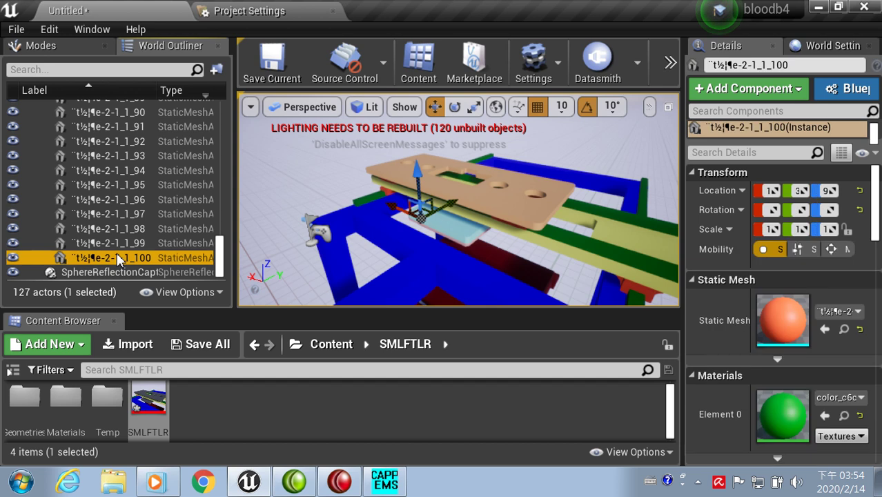
Reselect the SMLFTLR scene root and bring the last part's row back into view
{"action": "scroll", "coordinate": [197, 176], "scroll_direction": "up", "scroll_amount": 2}
{"action": "scroll", "coordinate": [191, 176], "scroll_direction": "up", "scroll_amount": 2}
{"action": "scroll", "coordinate": [187, 173], "scroll_direction": "up", "scroll_amount": 5}
{"action": "scroll", "coordinate": [183, 172], "scroll_direction": "up", "scroll_amount": 3}
{"action": "scroll", "coordinate": [182, 171], "scroll_direction": "up", "scroll_amount": 5}
{"action": "scroll", "coordinate": [178, 168], "scroll_direction": "up", "scroll_amount": 2}
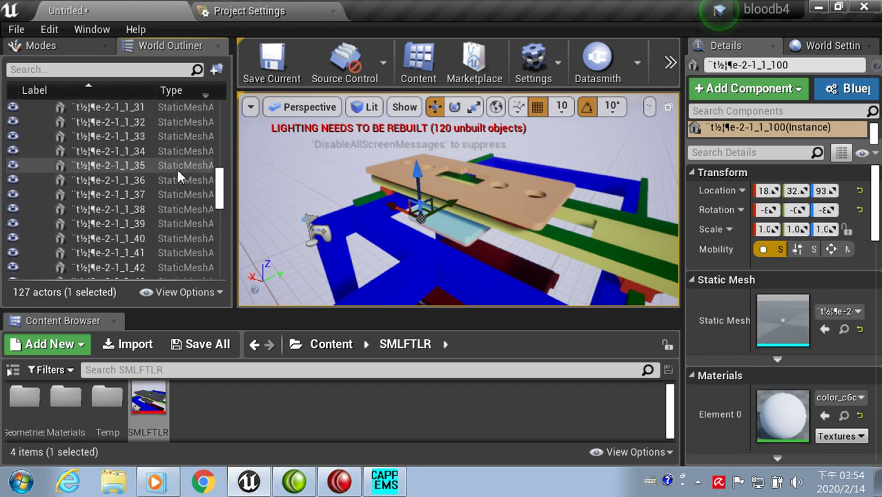
{"action": "scroll", "coordinate": [175, 167], "scroll_direction": "up", "scroll_amount": 5}
{"action": "scroll", "coordinate": [174, 167], "scroll_direction": "up", "scroll_amount": 3}
{"action": "scroll", "coordinate": [173, 164], "scroll_direction": "up", "scroll_amount": 4}
{"action": "scroll", "coordinate": [171, 162], "scroll_direction": "up", "scroll_amount": 3}
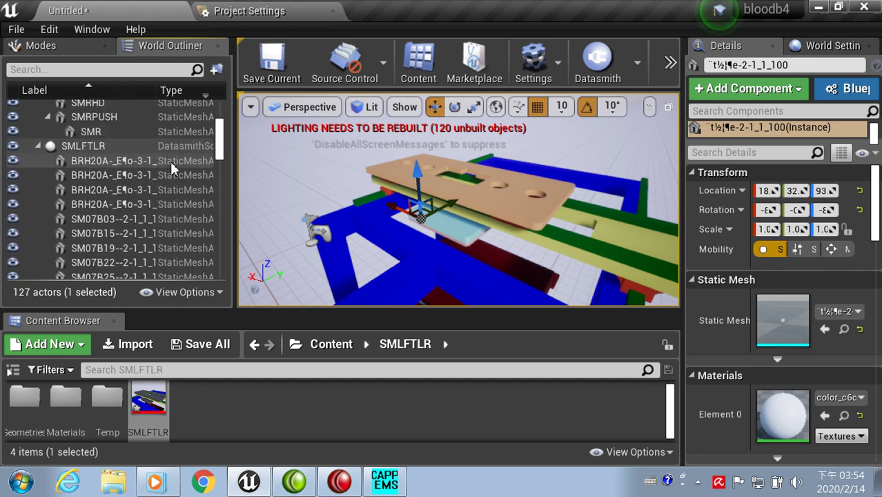
{"action": "scroll", "coordinate": [158, 169], "scroll_direction": "up", "scroll_amount": 2}
{"action": "left_click", "coordinate": [120, 198]}
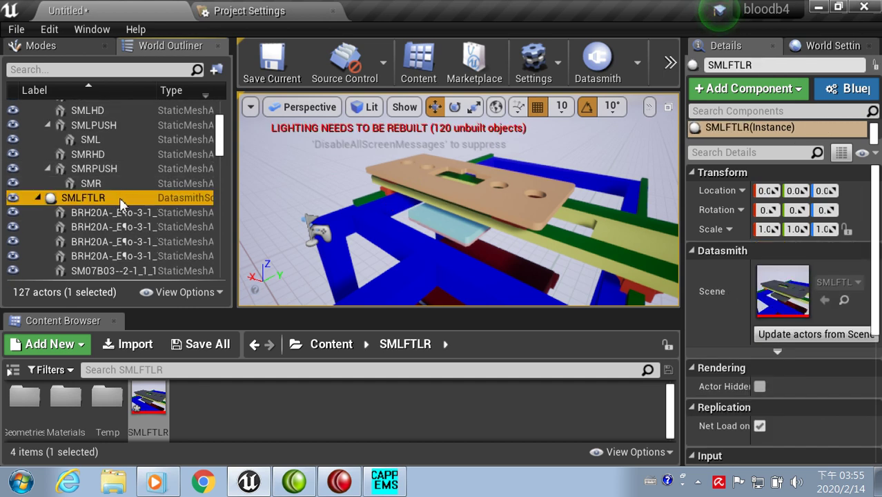
{"action": "scroll", "coordinate": [120, 197], "scroll_direction": "down", "scroll_amount": 3}
{"action": "scroll", "coordinate": [119, 198], "scroll_direction": "down", "scroll_amount": 4}
{"action": "scroll", "coordinate": [119, 199], "scroll_direction": "down", "scroll_amount": 4}
{"action": "scroll", "coordinate": [119, 200], "scroll_direction": "down", "scroll_amount": 4}
{"action": "scroll", "coordinate": [118, 200], "scroll_direction": "down", "scroll_amount": 4}
{"action": "scroll", "coordinate": [119, 199], "scroll_direction": "down", "scroll_amount": 5}
{"action": "scroll", "coordinate": [119, 200], "scroll_direction": "down", "scroll_amount": 4}
{"action": "scroll", "coordinate": [118, 201], "scroll_direction": "down", "scroll_amount": 4}
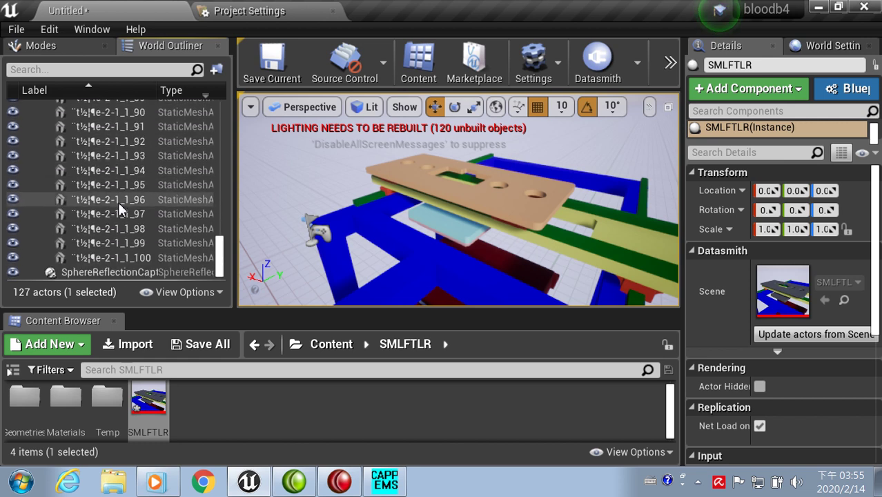
Select all SMLFTLR actors down to the last part and merge them with Merge Actors
{"action": "left_click", "coordinate": [118, 256], "text": "shift"}
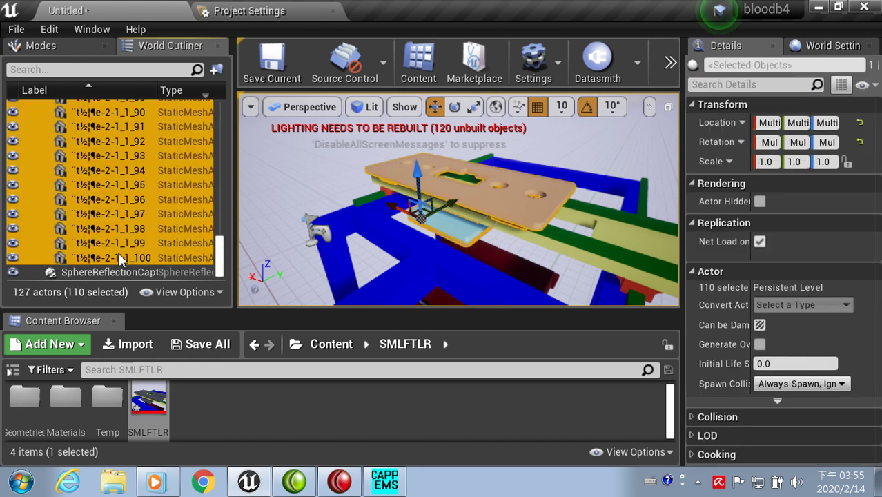
{"action": "left_click", "coordinate": [87, 31]}
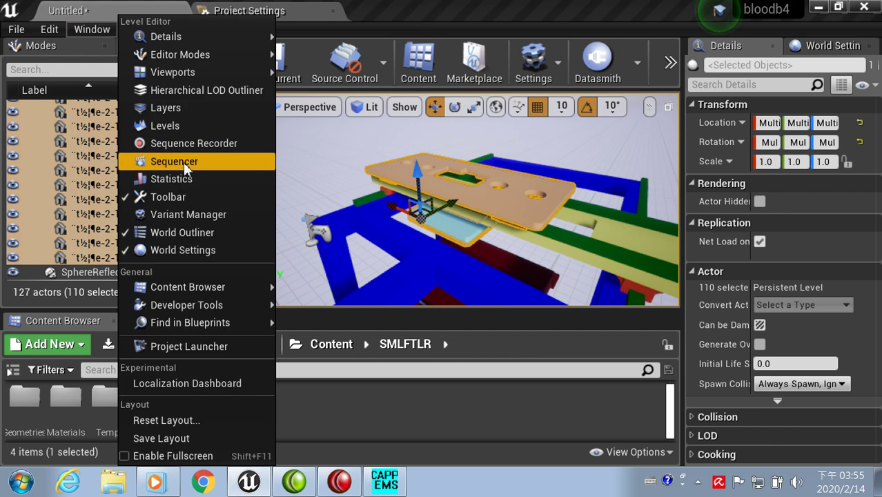
{"action": "mouse_move", "coordinate": [185, 306]}
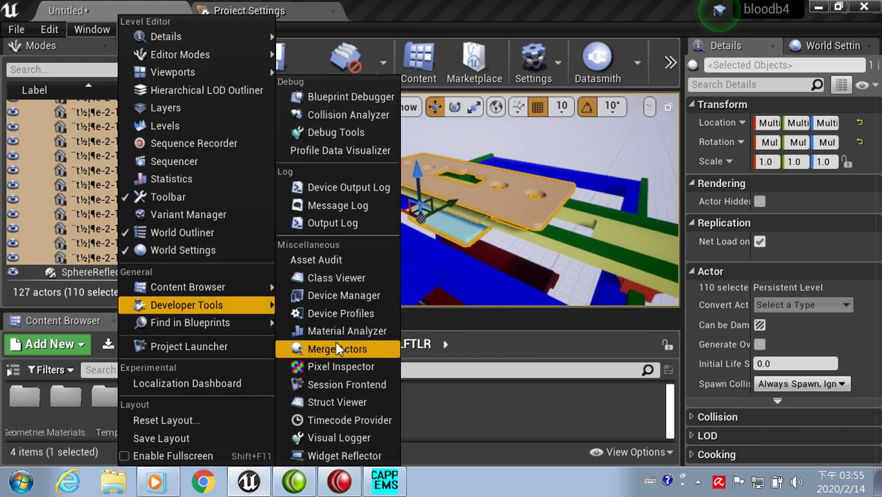
{"action": "left_click", "coordinate": [336, 348]}
{"action": "left_click", "coordinate": [812, 453]}
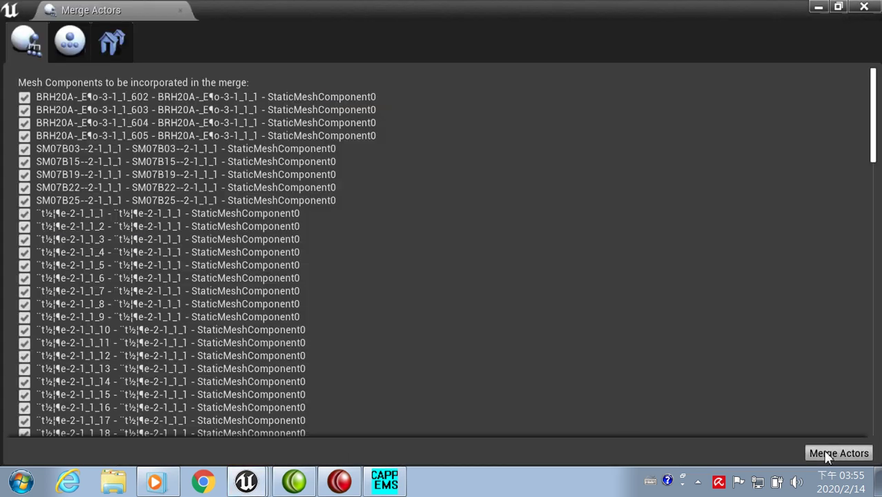
Remove the SM_MERGED_ prefix so the merged mesh is named SMLFTLR, and save it
{"action": "left_click_drag", "start_coordinate": [468, 4], "coordinate": [469, 39]}
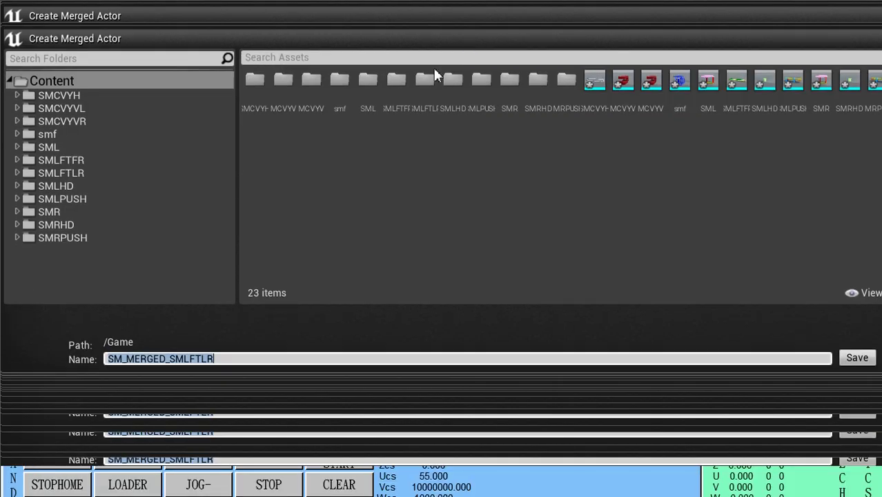
{"action": "left_click", "coordinate": [171, 358]}
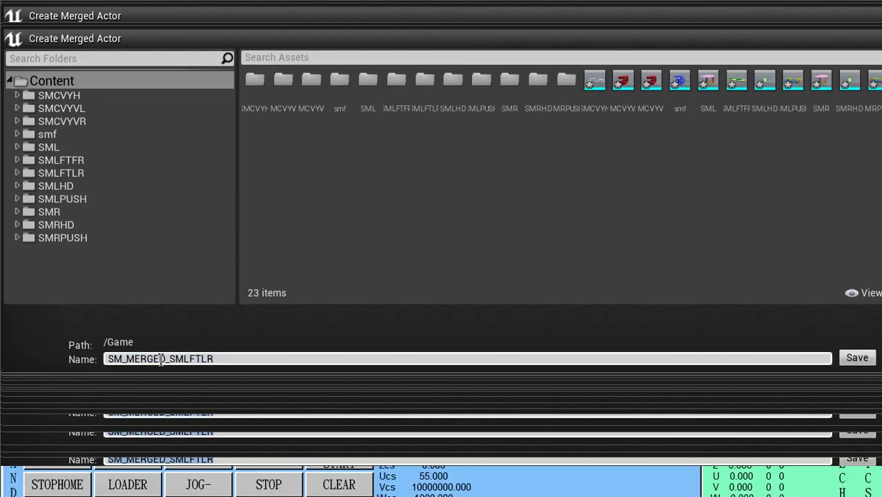
{"action": "key", "text": "BackSpace"}
{"action": "key", "text": "BackSpace"}
{"action": "key", "text": "BackSpace"}
{"action": "key", "text": "BackSpace"}
{"action": "key", "text": "BackSpace"}
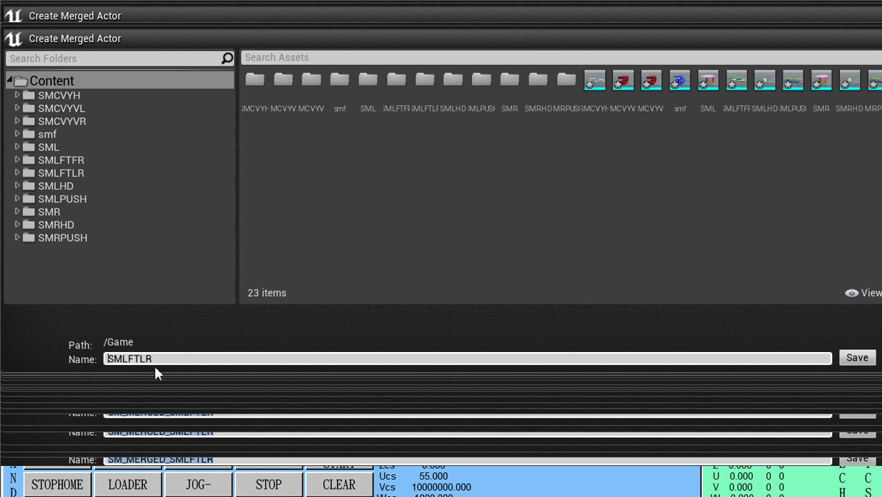
{"action": "left_click", "coordinate": [858, 359]}
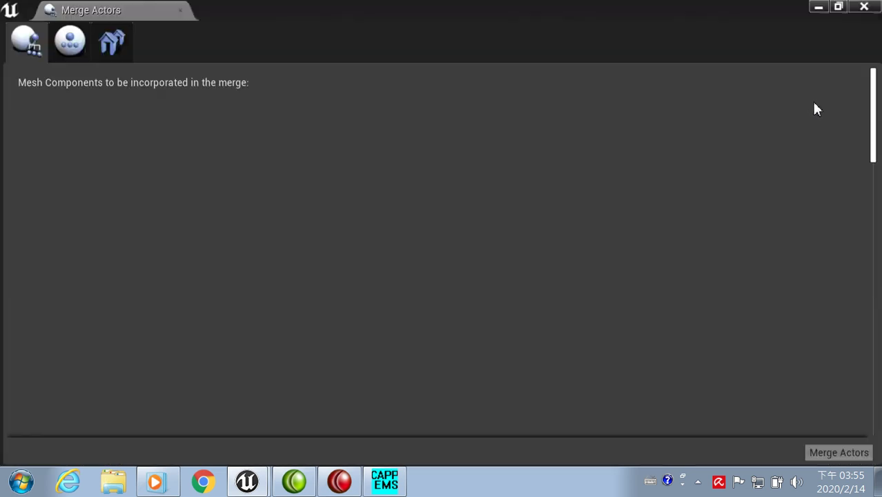
Parent the merged SMLFTLR actor under SMLFTFR in the World Outliner, then start Save All
{"action": "left_click", "coordinate": [863, 7]}
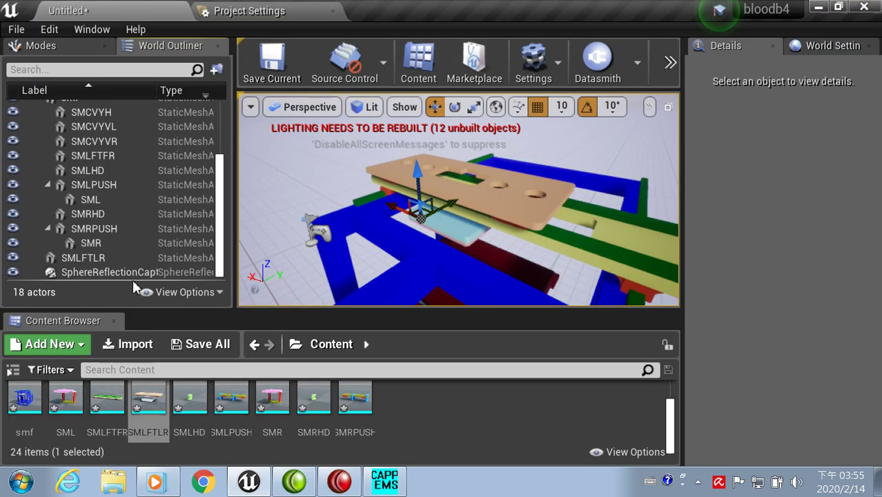
{"action": "left_click", "coordinate": [98, 266]}
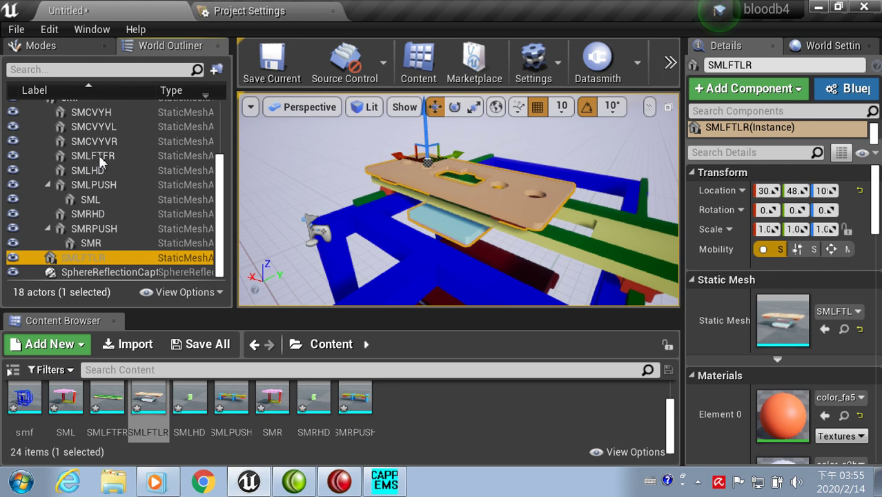
{"action": "left_click_drag", "start_coordinate": [100, 161], "coordinate": [100, 158]}
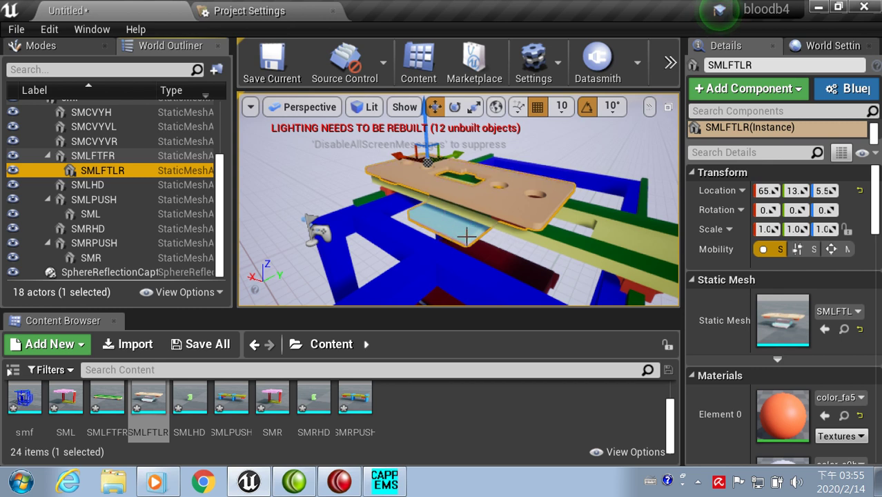
{"action": "left_click", "coordinate": [206, 346]}
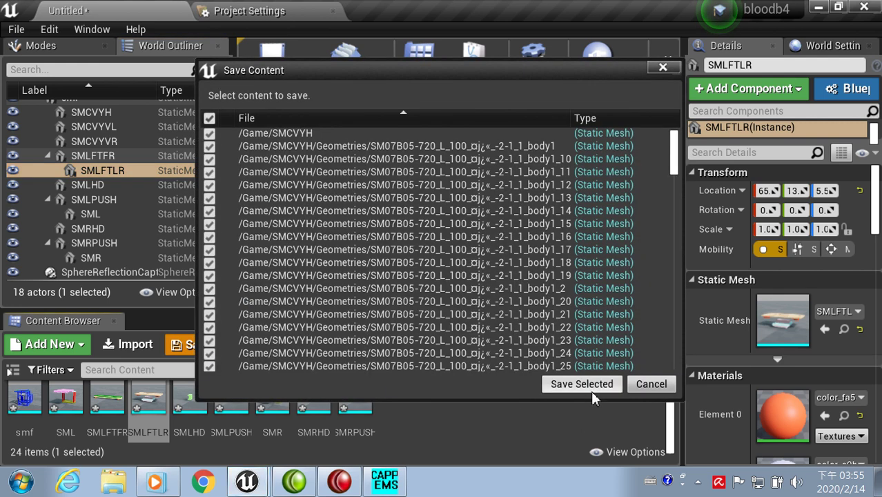
Save all the listed modified content and save the level as bloodb
{"action": "left_click", "coordinate": [589, 388]}
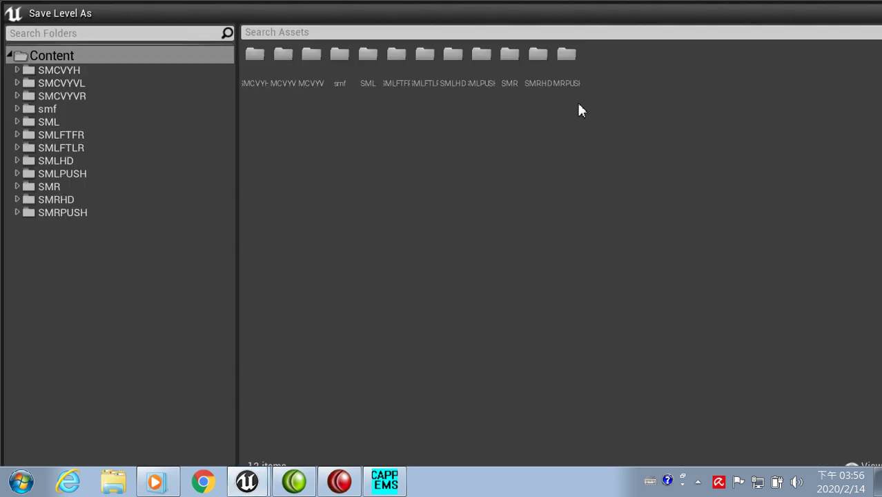
{"action": "mouse_move", "coordinate": [588, 14]}
{"action": "left_mouse_down"}
{"action": "mouse_move", "coordinate": [598, 141]}
{"action": "mouse_move", "coordinate": [607, 61]}
{"action": "left_mouse_up"}
{"action": "type", "text": "bloodb"}
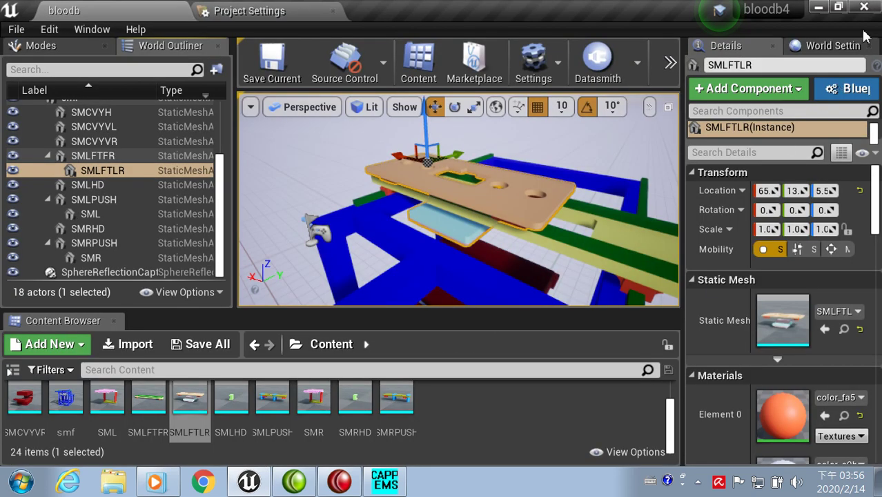
Exit the Unreal Editor without saving the remaining content
{"action": "left_click", "coordinate": [866, 9]}
{"action": "left_click", "coordinate": [581, 382]}
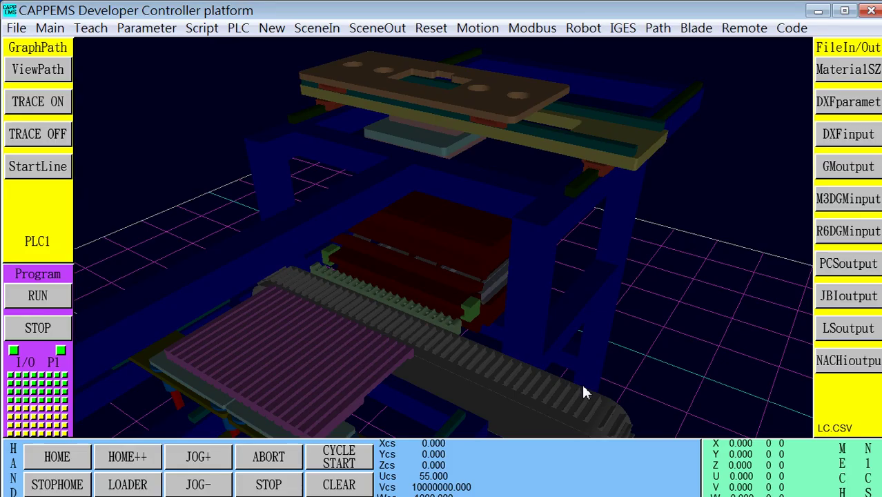